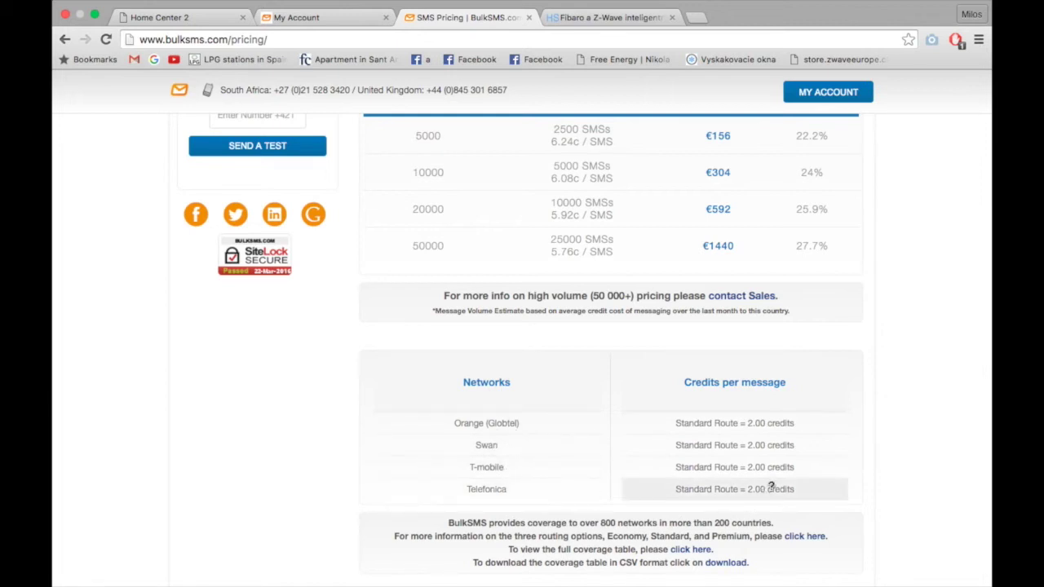
- Review the Slovakia SMS credit pricing and the credits per message for each network, and close the pricing page
{"action": "mouse_move", "coordinate": [784, 425]}
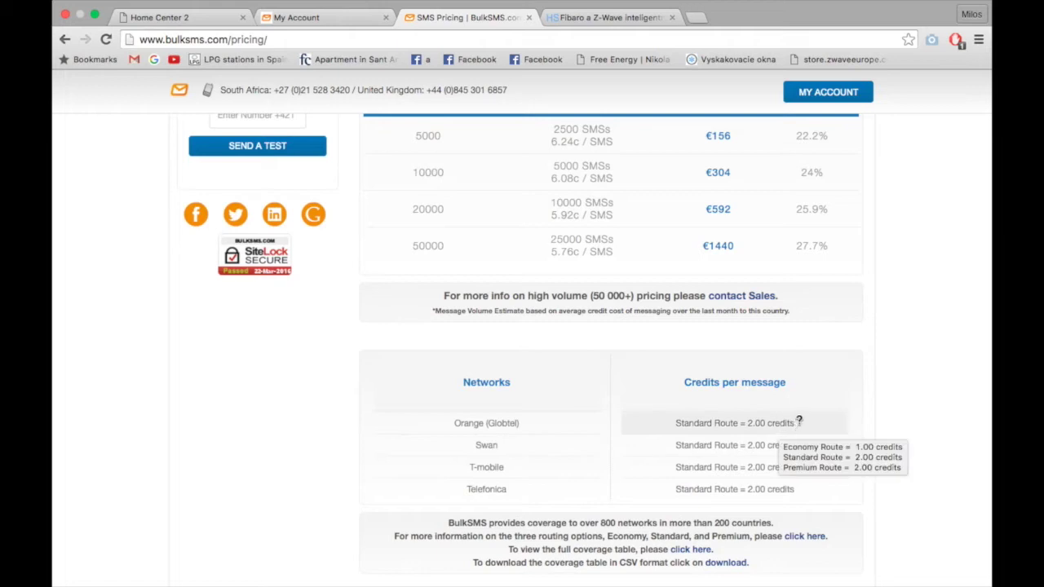
{"action": "scroll", "coordinate": [907, 438], "scroll_direction": "up", "scroll_amount": 1}
{"action": "scroll", "coordinate": [907, 438], "scroll_direction": "up", "scroll_amount": 5}
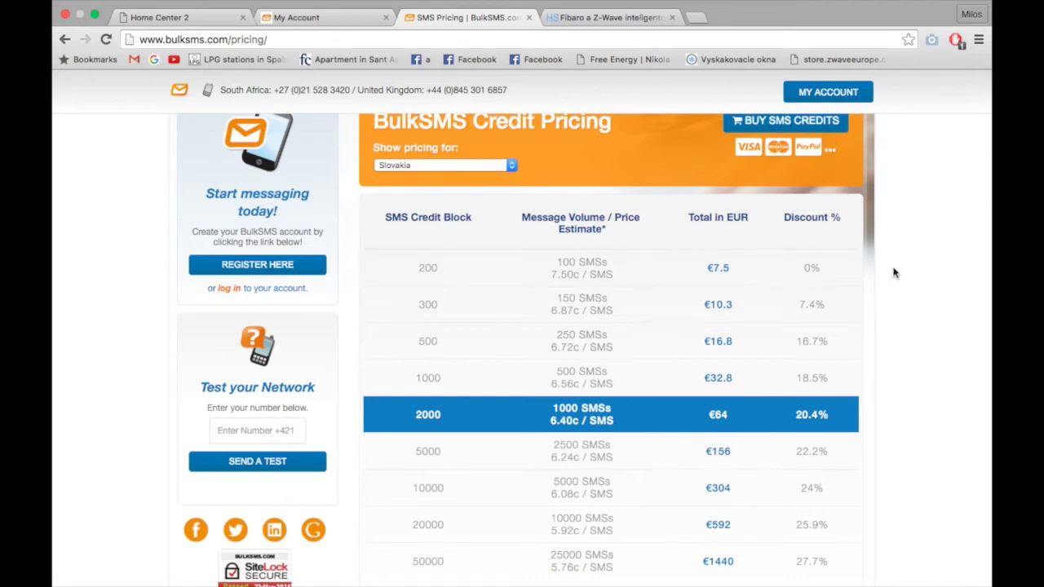
{"action": "scroll", "coordinate": [894, 272], "scroll_direction": "up", "scroll_amount": 1}
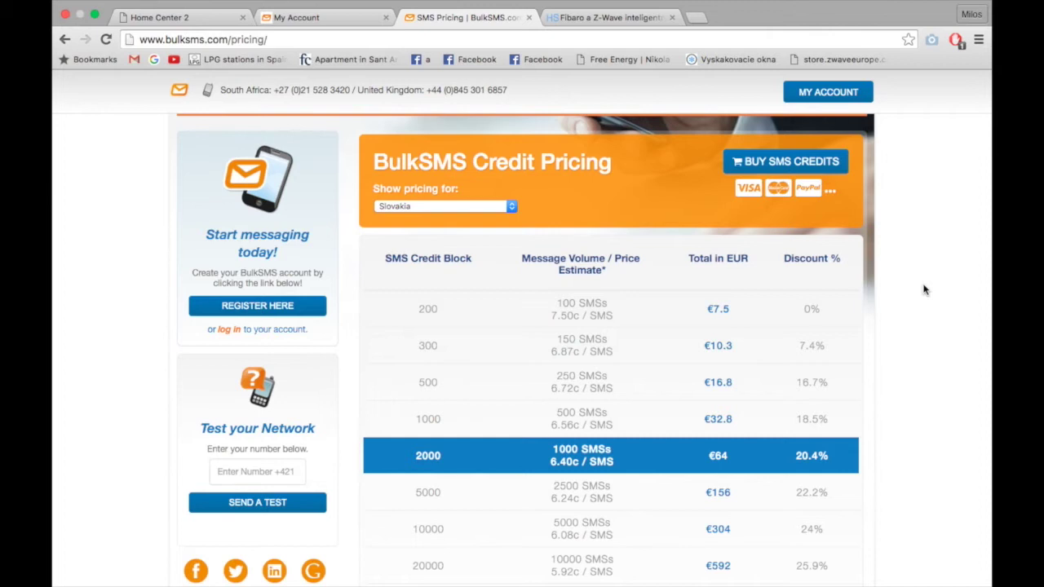
{"action": "scroll", "coordinate": [923, 289], "scroll_direction": "up", "scroll_amount": 3}
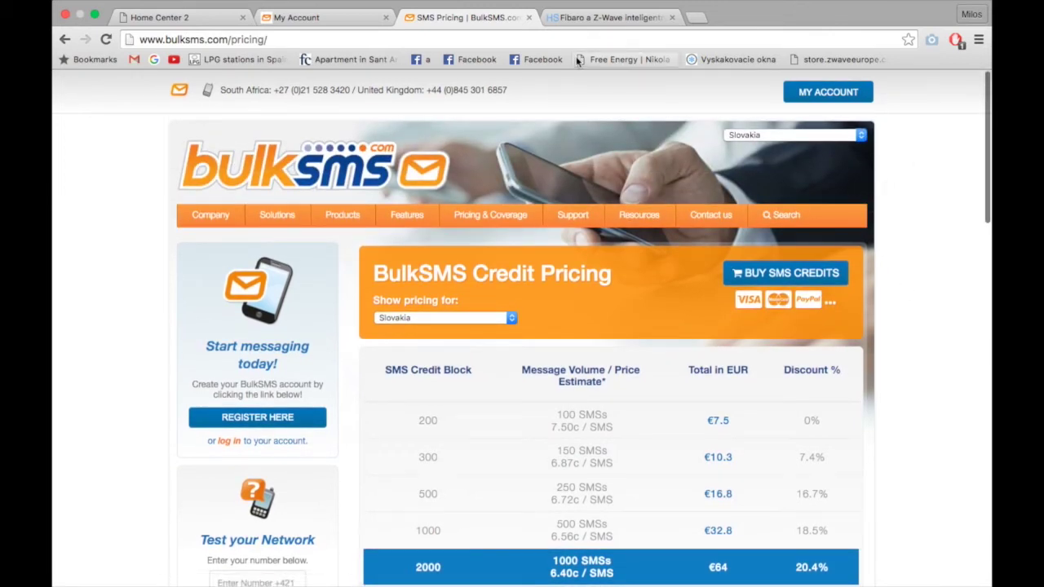
{"action": "left_click", "coordinate": [529, 17]}
- Log out of the BulkSMS account and open the registration form for a new account from the BulkSMS home page
{"action": "left_click", "coordinate": [326, 17]}
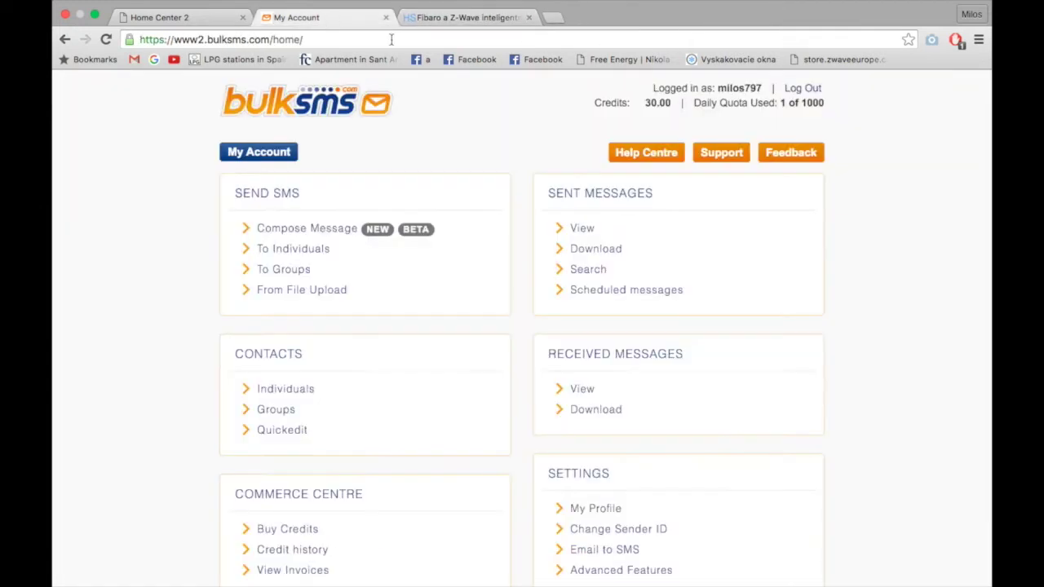
{"action": "left_click", "coordinate": [801, 90]}
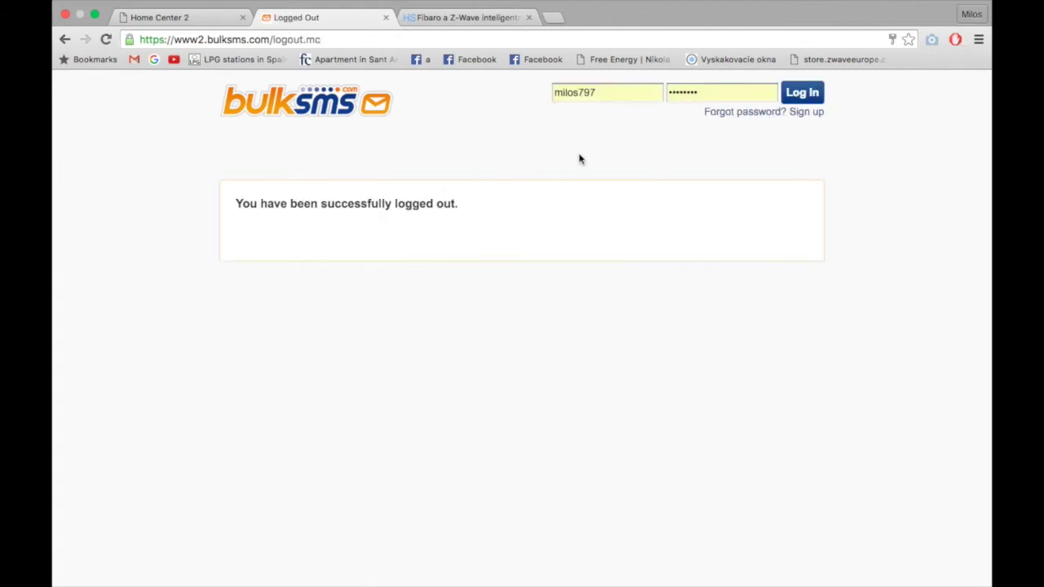
{"action": "left_click", "coordinate": [318, 106]}
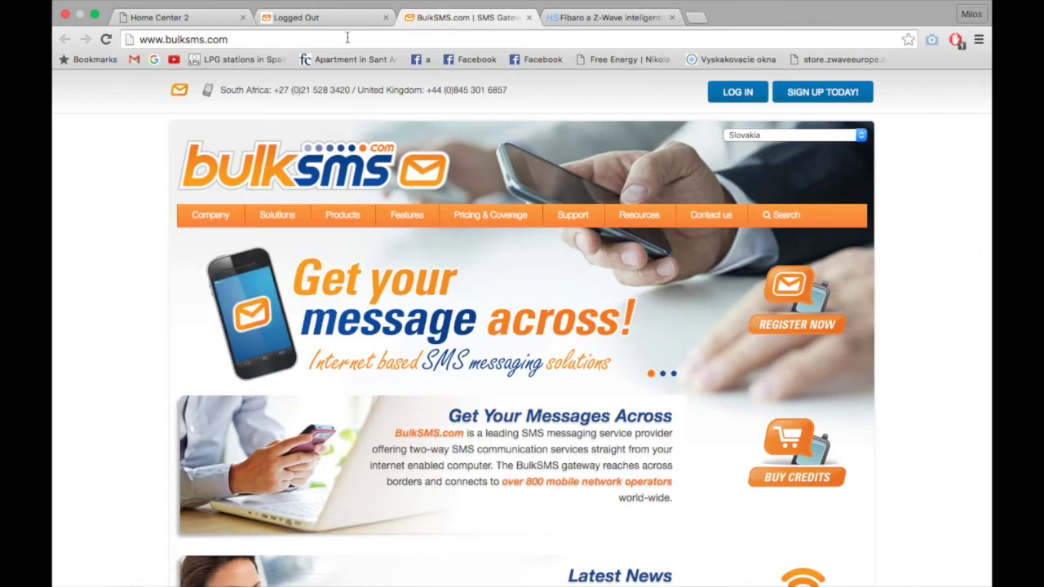
{"action": "left_click", "coordinate": [855, 99]}
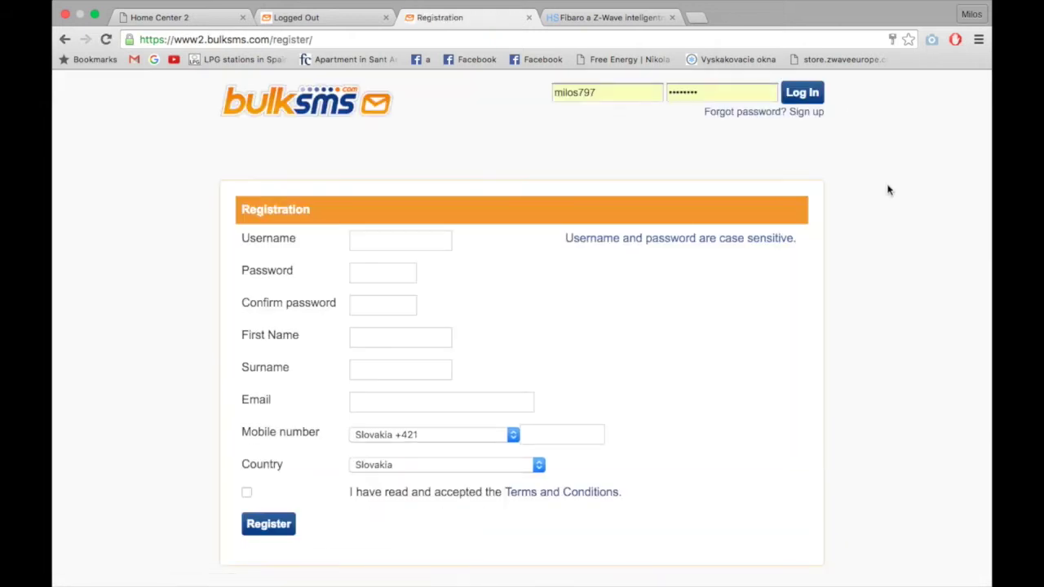
- Examine the registration form's username, mobile number and terms acceptance fields without submitting it
{"action": "scroll", "coordinate": [489, 196], "scroll_direction": "down", "scroll_amount": 1}
{"action": "left_click", "coordinate": [419, 189]}
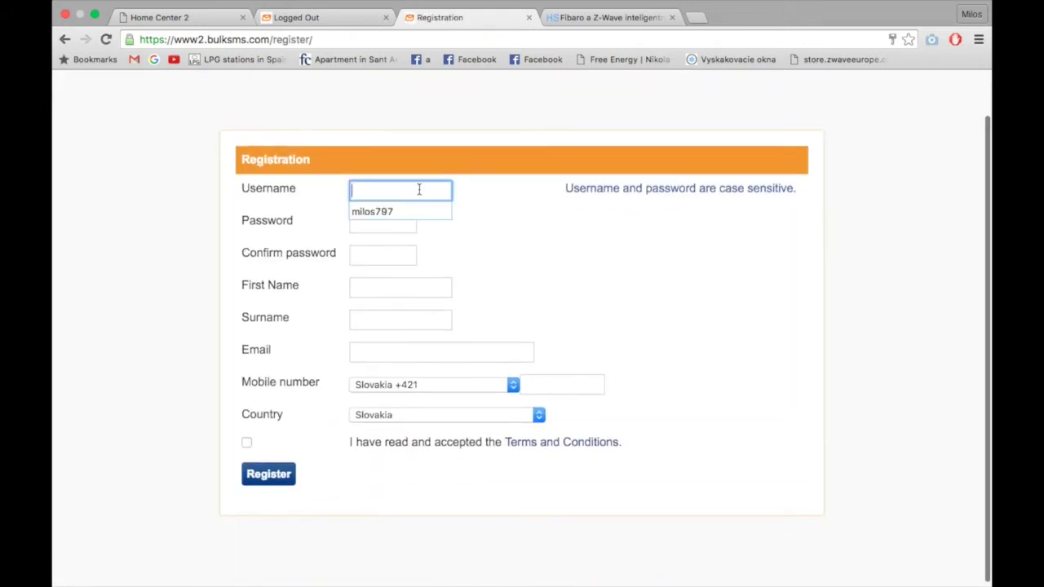
{"action": "left_click", "coordinate": [530, 264]}
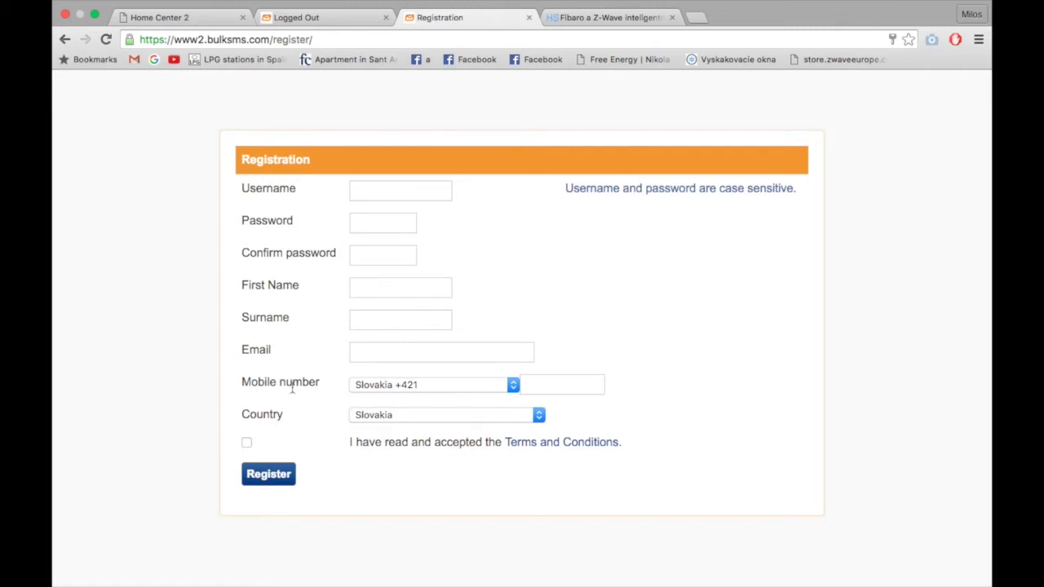
{"action": "left_click", "coordinate": [549, 388]}
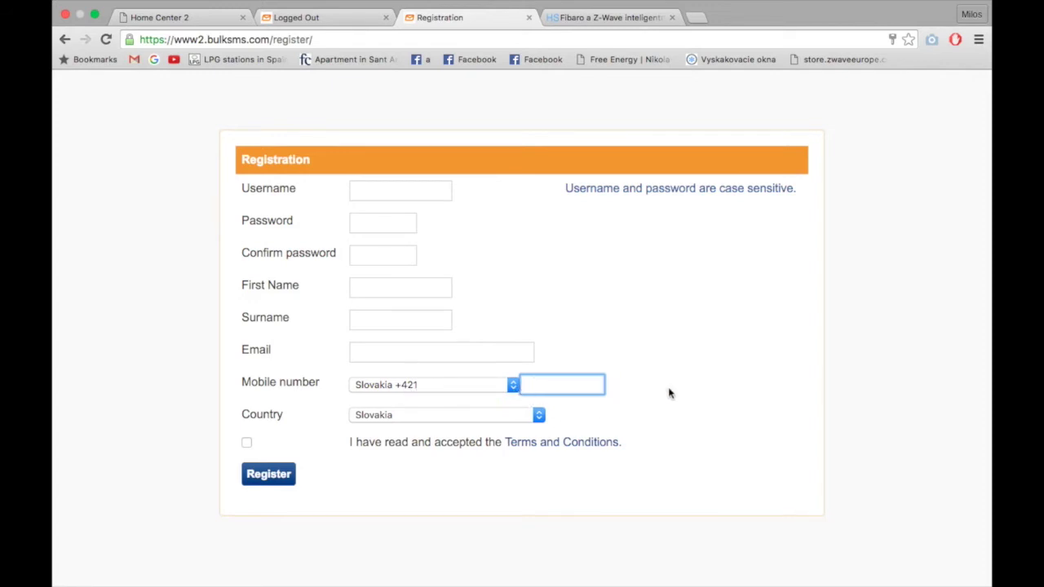
{"action": "left_click", "coordinate": [248, 446]}
{"action": "scroll", "coordinate": [671, 340], "scroll_direction": "up", "scroll_amount": 3}
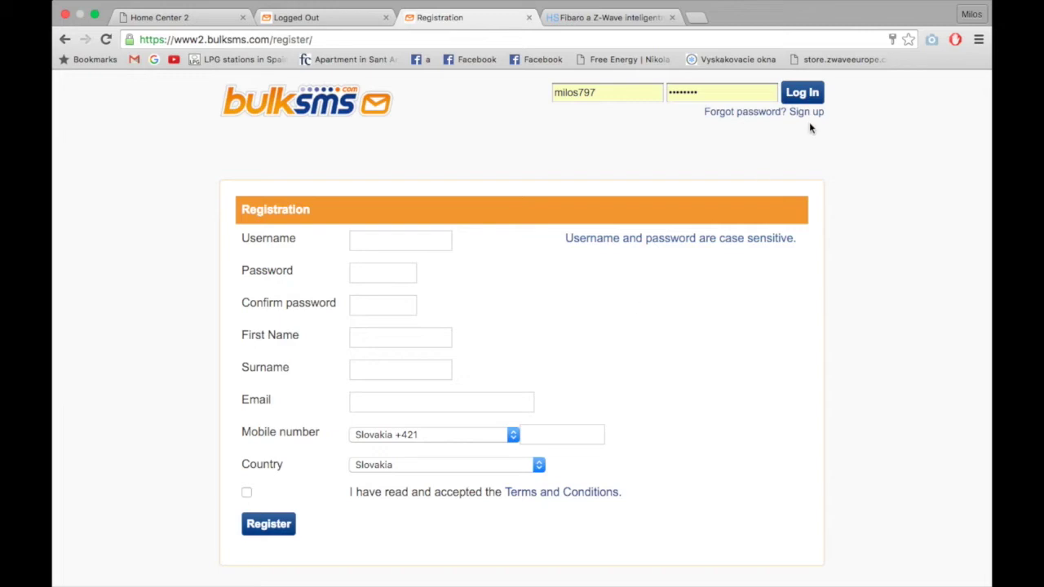
- Log in to BulkSMS with the saved credentials and open the Email to SMS form for adding a sender email address
{"action": "left_click", "coordinate": [801, 92]}
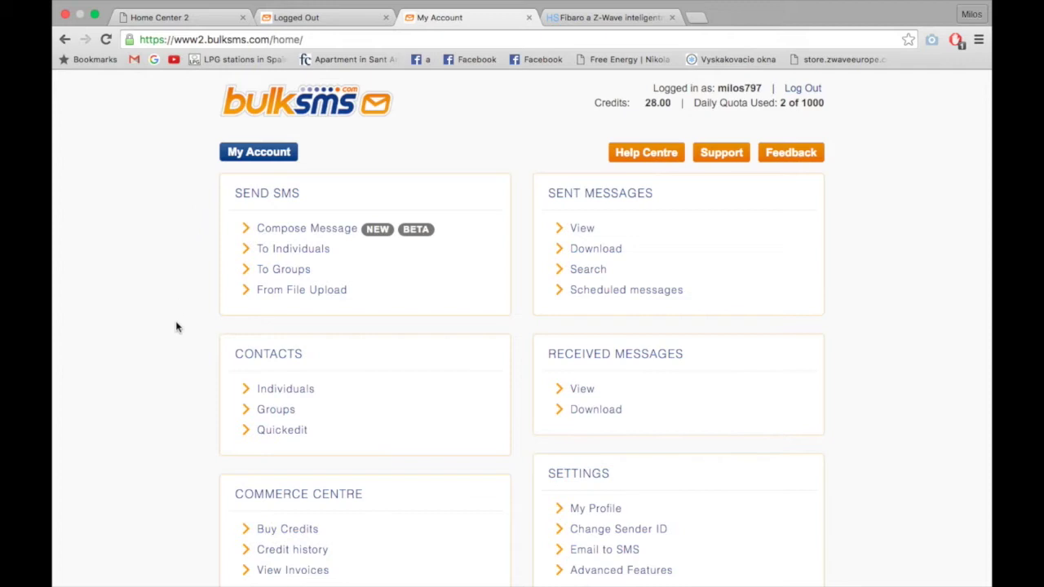
{"action": "scroll", "coordinate": [177, 326], "scroll_direction": "down", "scroll_amount": 1}
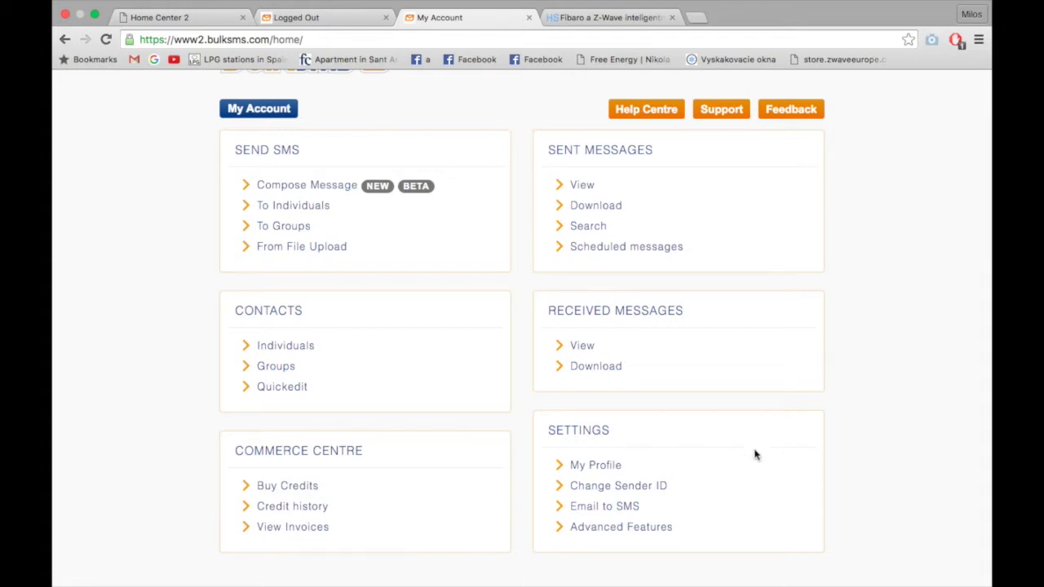
{"action": "left_click", "coordinate": [598, 507]}
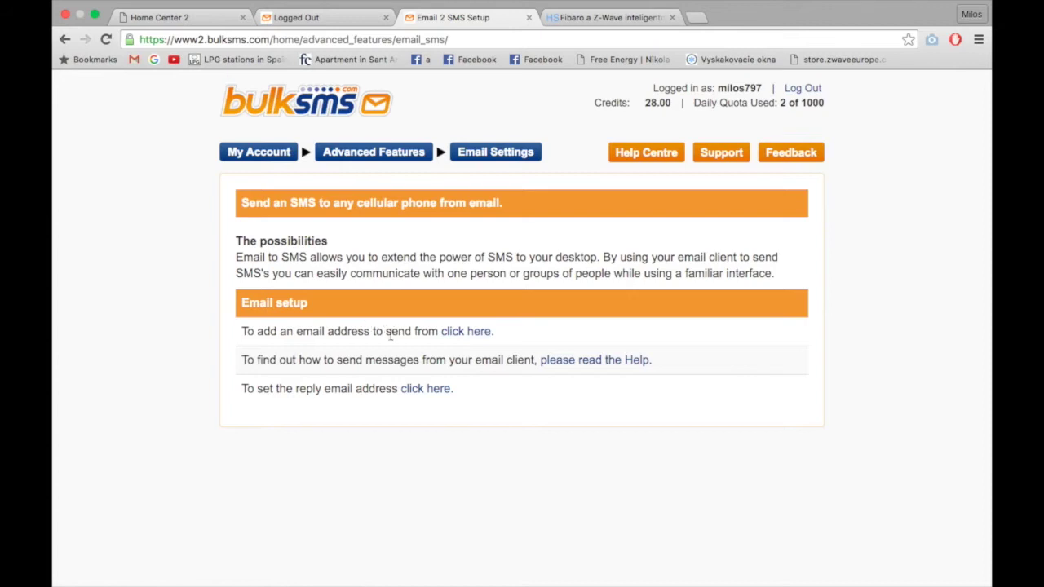
{"action": "left_click", "coordinate": [472, 336]}
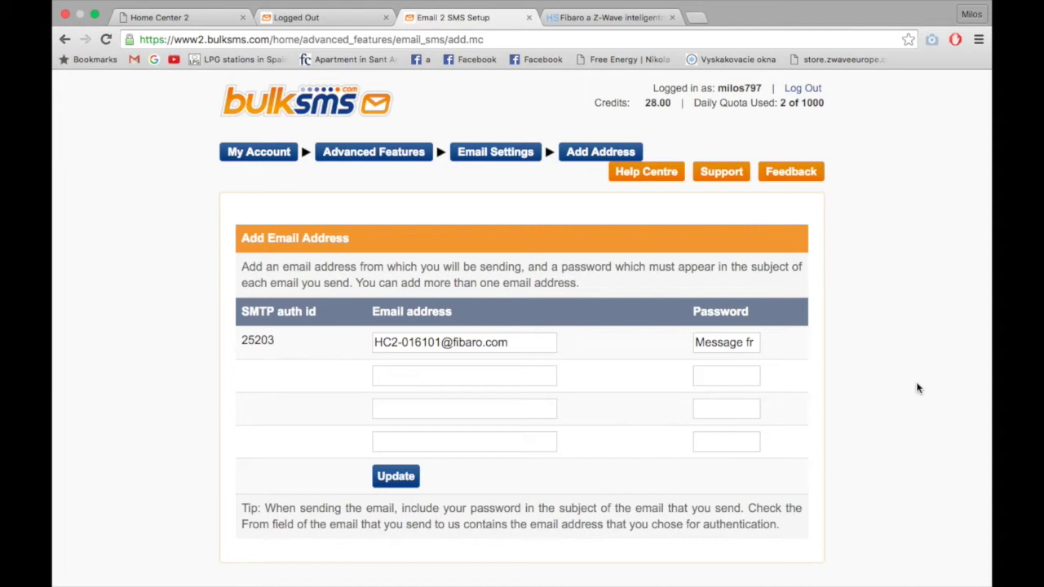
- Examine the sender email address of the first entry, including the part before the @ sign
{"action": "left_click_drag", "start_coordinate": [530, 344], "coordinate": [354, 342]}
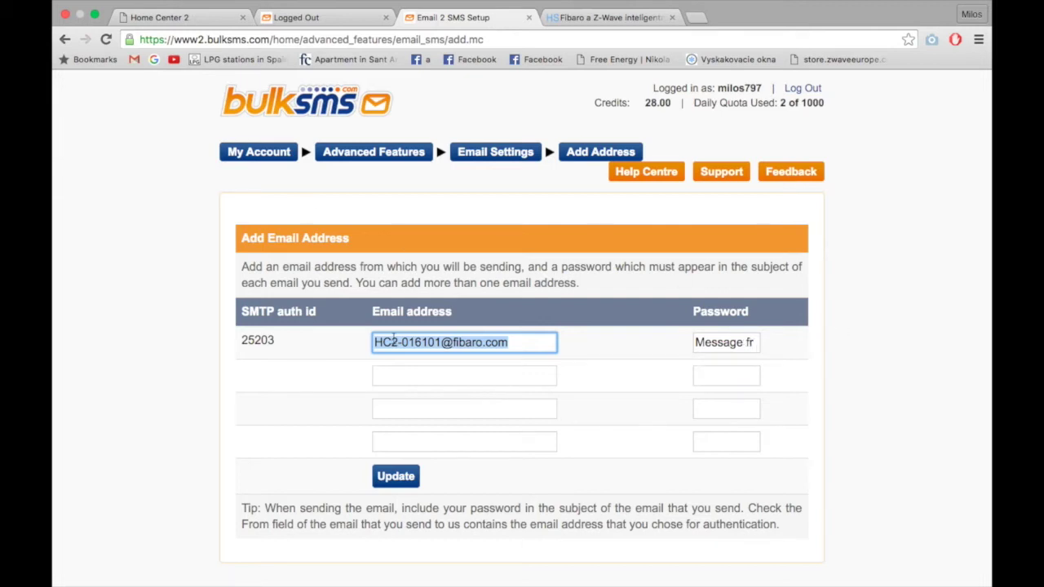
{"action": "left_click", "coordinate": [441, 342]}
{"action": "left_click_drag", "start_coordinate": [441, 343], "coordinate": [359, 340]}
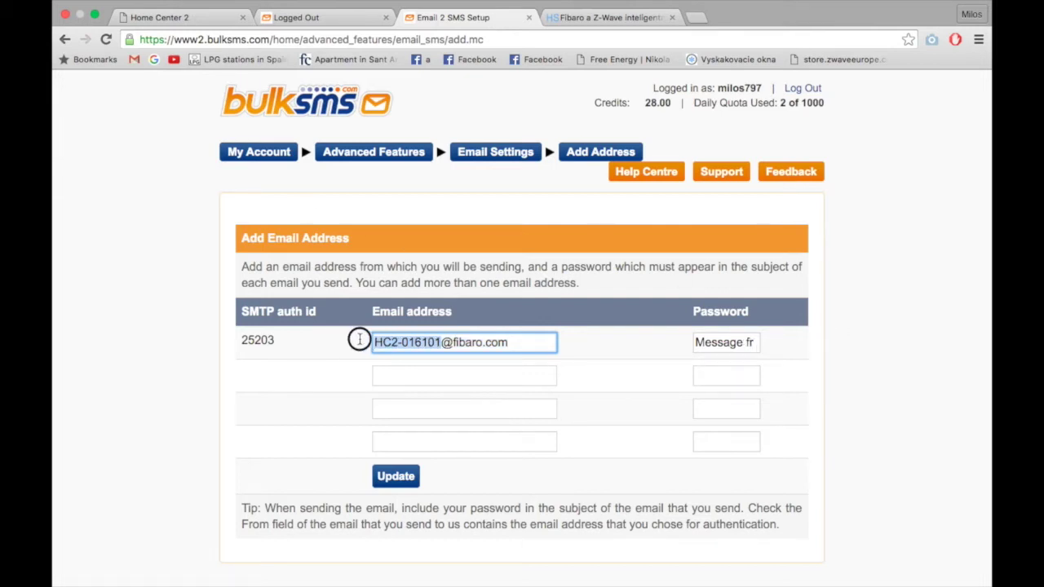
{"action": "left_click", "coordinate": [513, 343]}
{"action": "left_click_drag", "start_coordinate": [525, 343], "coordinate": [364, 345]}
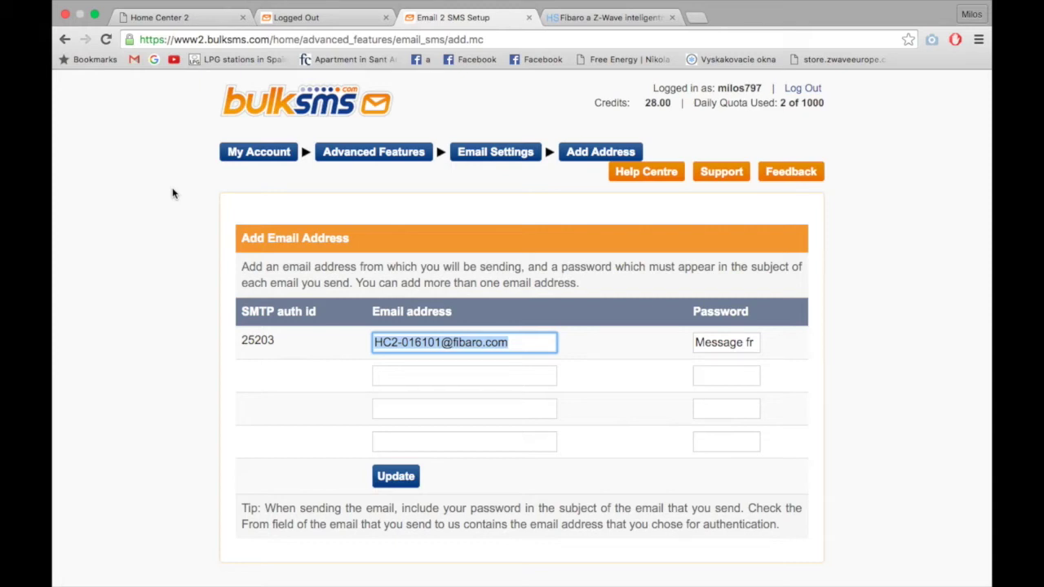
- Switch to Home Center 2 and look up the controller's serial number in its general configuration
{"action": "left_click", "coordinate": [150, 22]}
{"action": "left_click", "coordinate": [819, 204]}
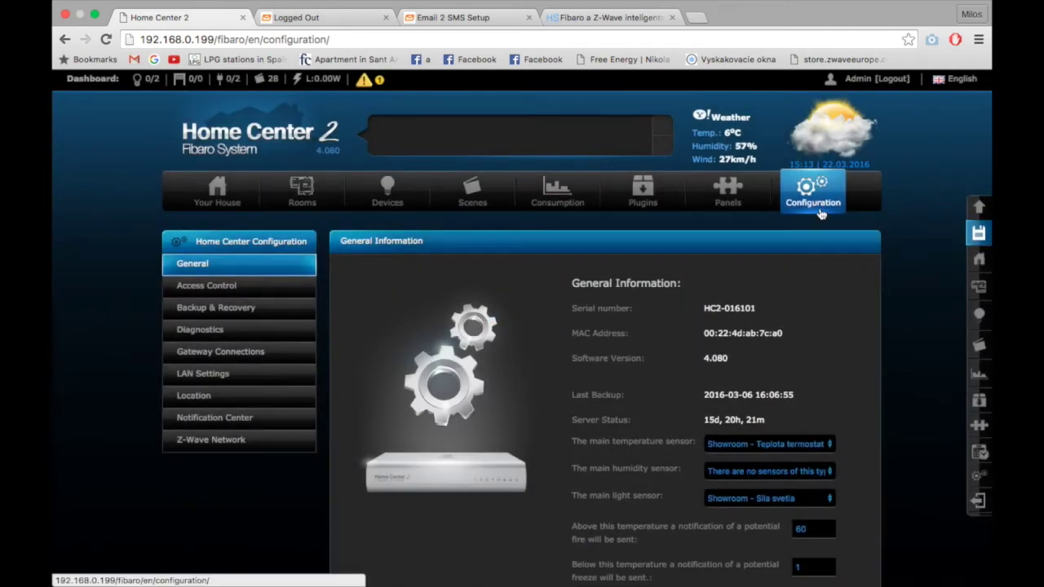
{"action": "left_click_drag", "start_coordinate": [766, 311], "coordinate": [706, 304]}
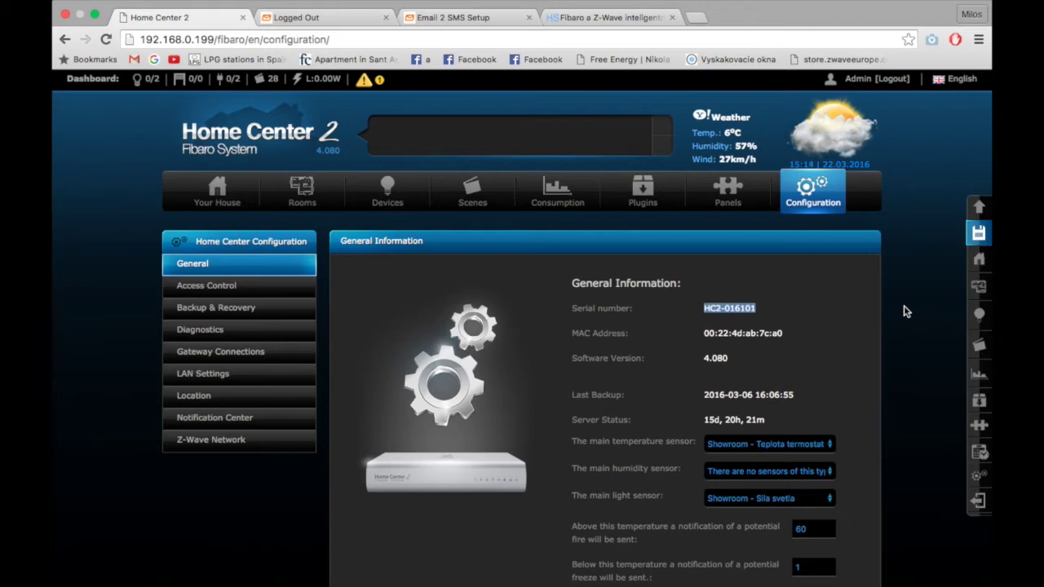
{"action": "left_click", "coordinate": [775, 307]}
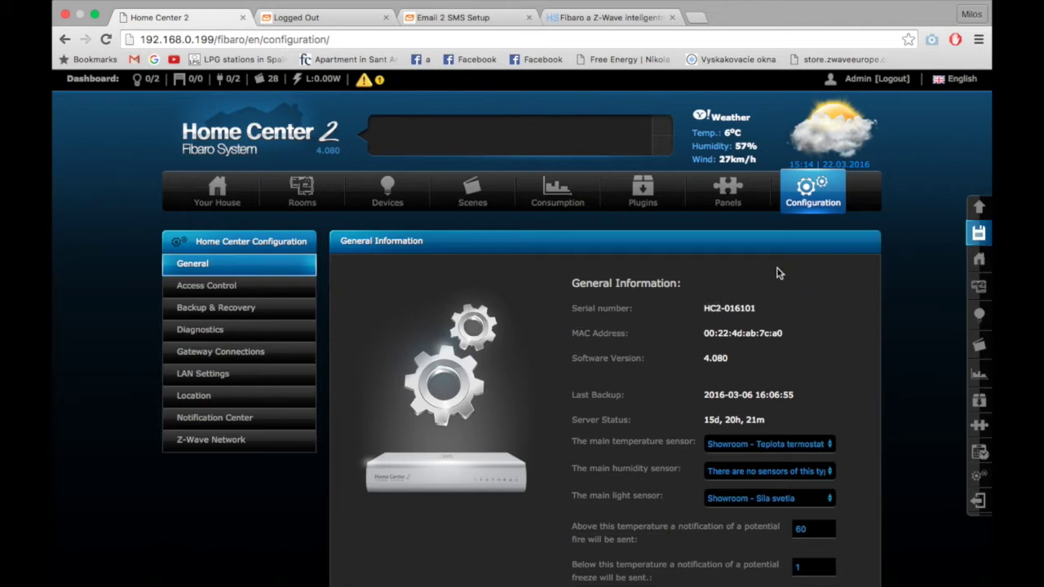
- Return to the BulkSMS Add Email Address form and close the logged-out page
{"action": "left_click", "coordinate": [438, 34]}
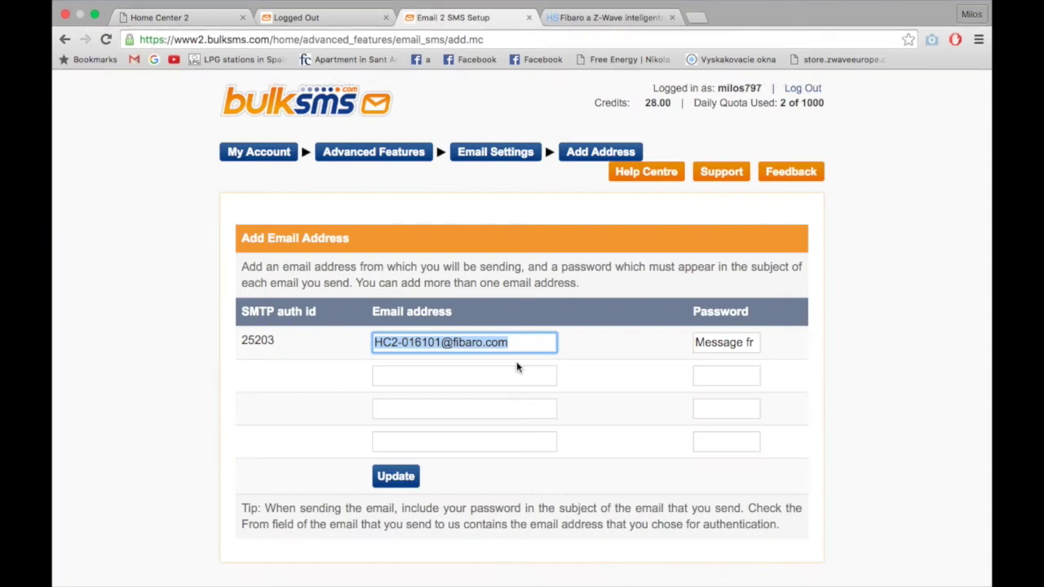
{"action": "left_click", "coordinate": [524, 340]}
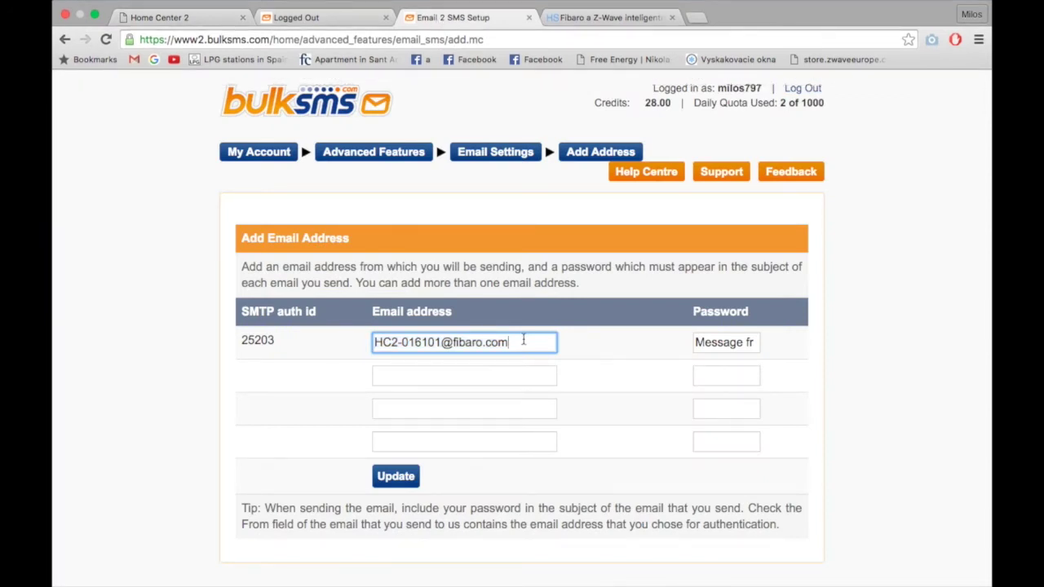
{"action": "left_click", "coordinate": [385, 17]}
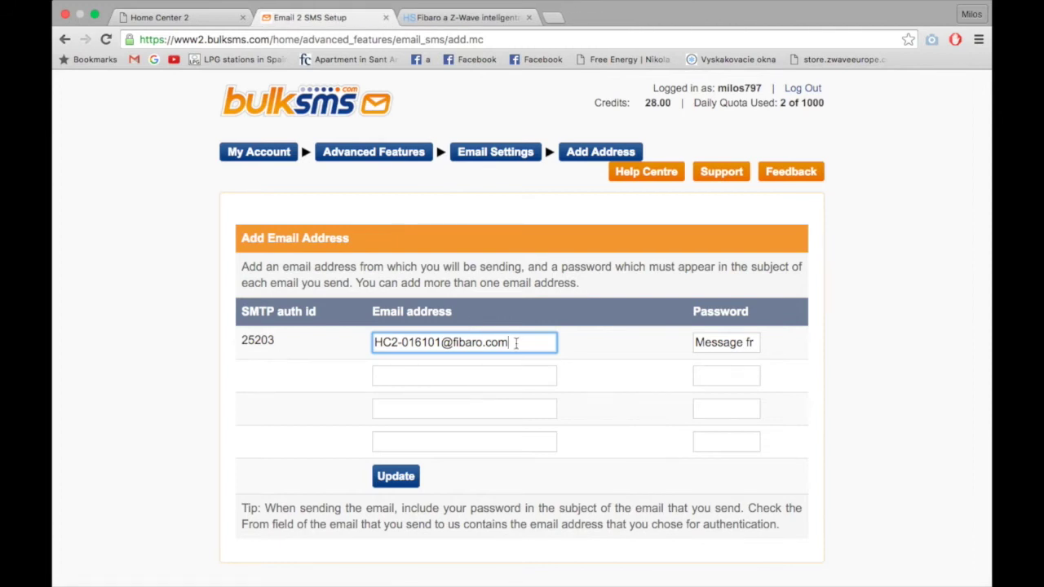
- Examine the first entry's sender address, its serial number digits and the subject password assigned to it
{"action": "left_click_drag", "start_coordinate": [507, 342], "coordinate": [348, 333]}
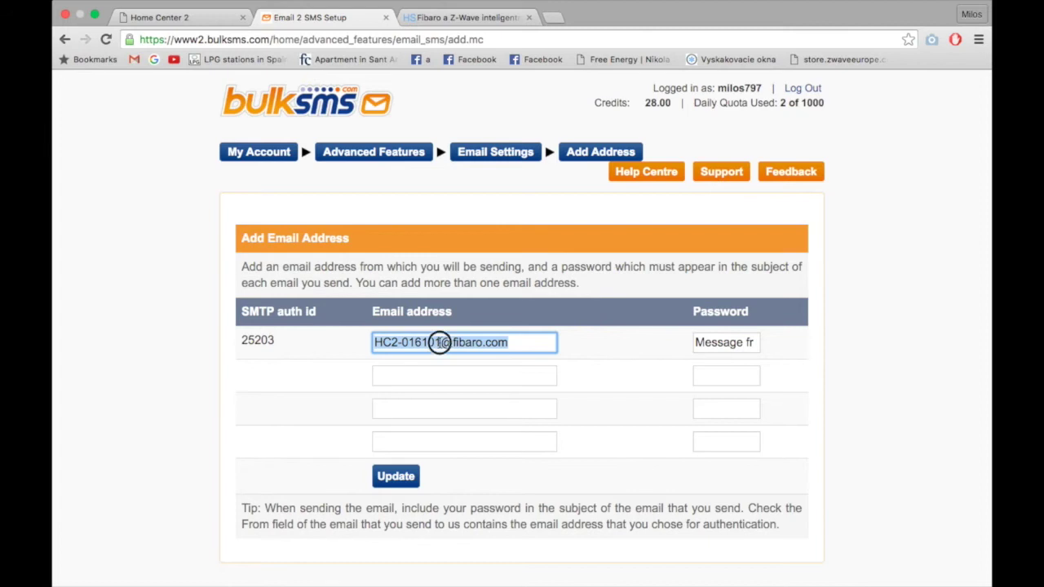
{"action": "left_click_drag", "start_coordinate": [441, 343], "coordinate": [403, 343]}
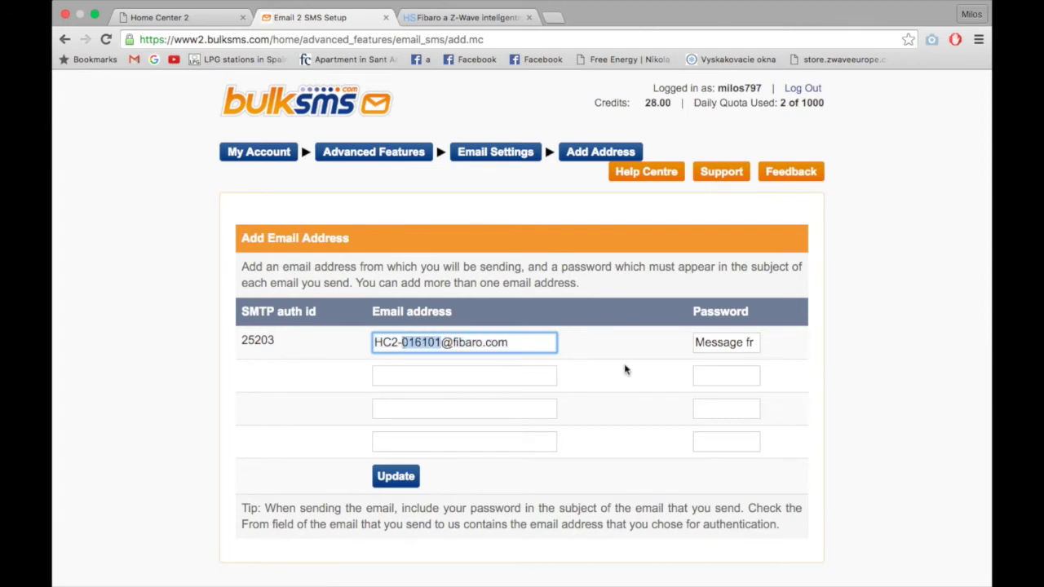
{"action": "left_click", "coordinate": [727, 343]}
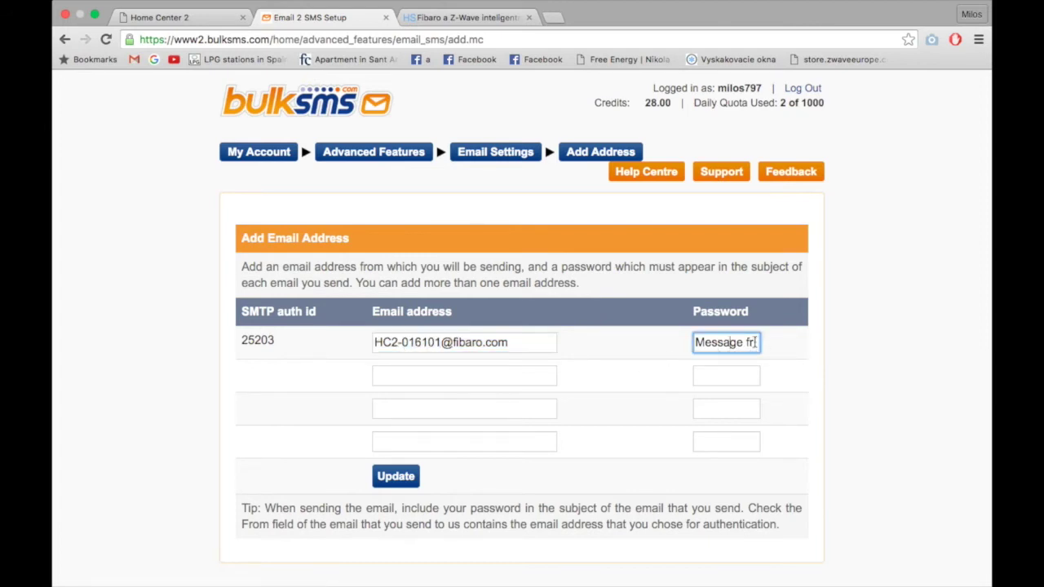
{"action": "left_click_drag", "start_coordinate": [755, 343], "coordinate": [690, 343]}
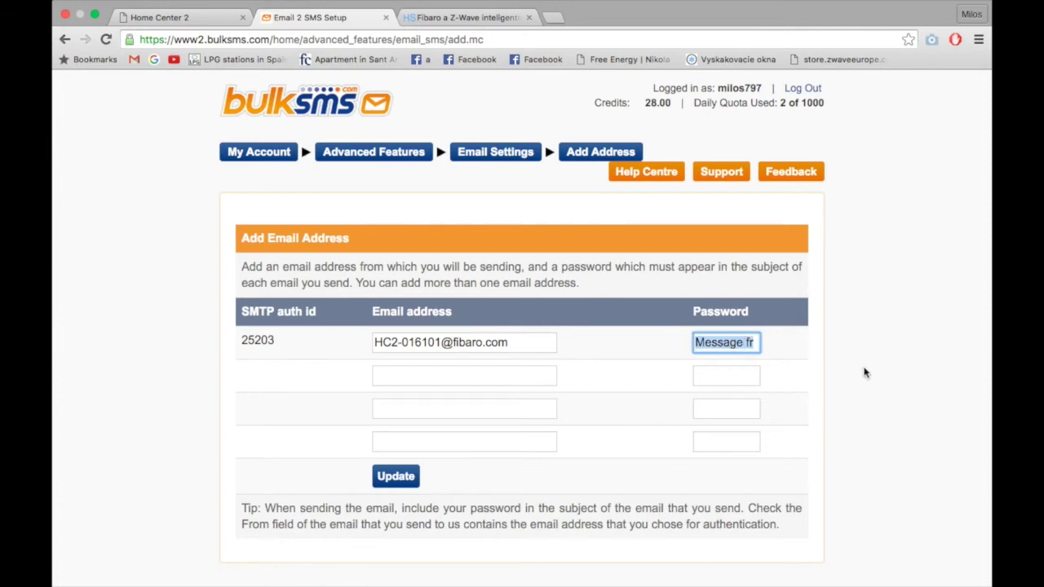
{"action": "left_click_drag", "start_coordinate": [536, 341], "coordinate": [372, 337]}
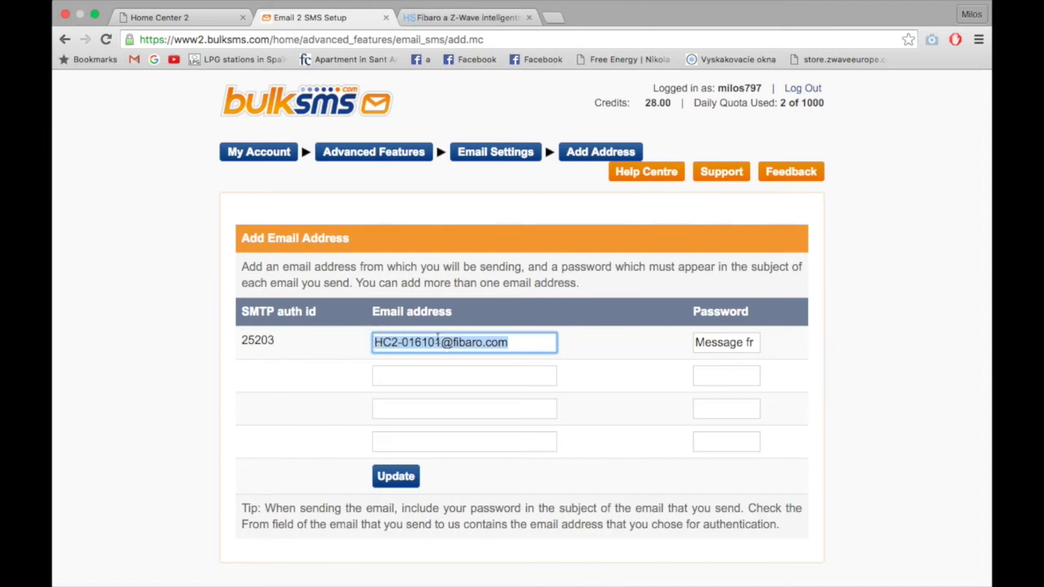
{"action": "left_click", "coordinate": [510, 343]}
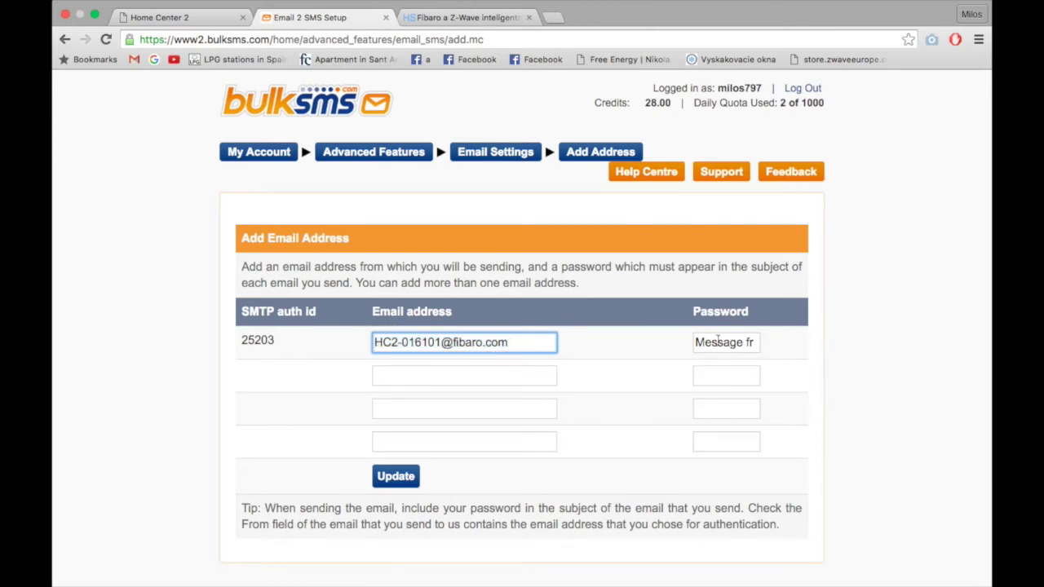
{"action": "left_click_drag", "start_coordinate": [757, 342], "coordinate": [692, 343]}
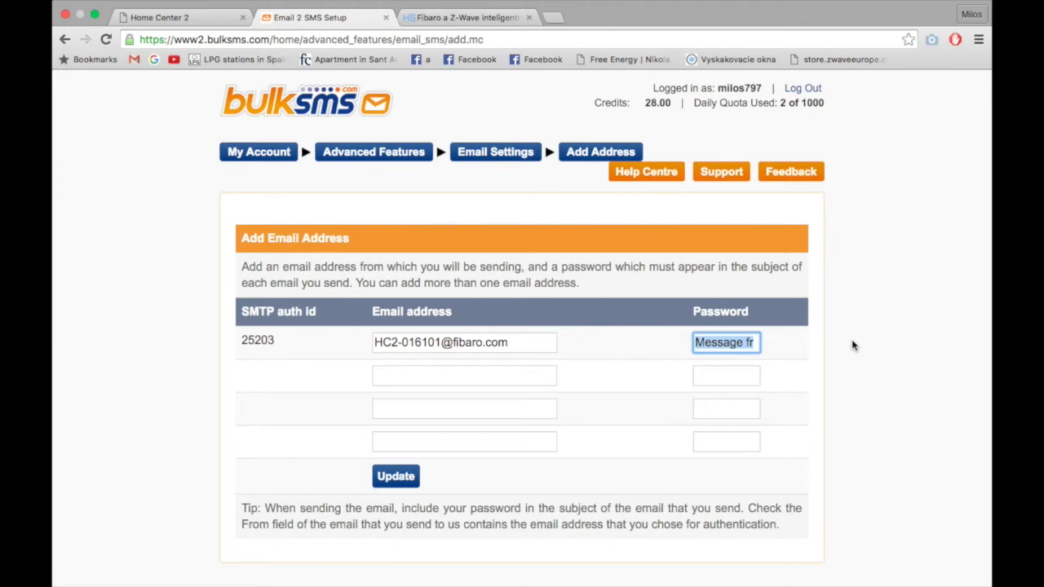
- Switch to Home Center 2 and open the blank new notification form's title field in the Notifications Panel
{"action": "left_click", "coordinate": [196, 17]}
{"action": "left_click", "coordinate": [730, 200]}
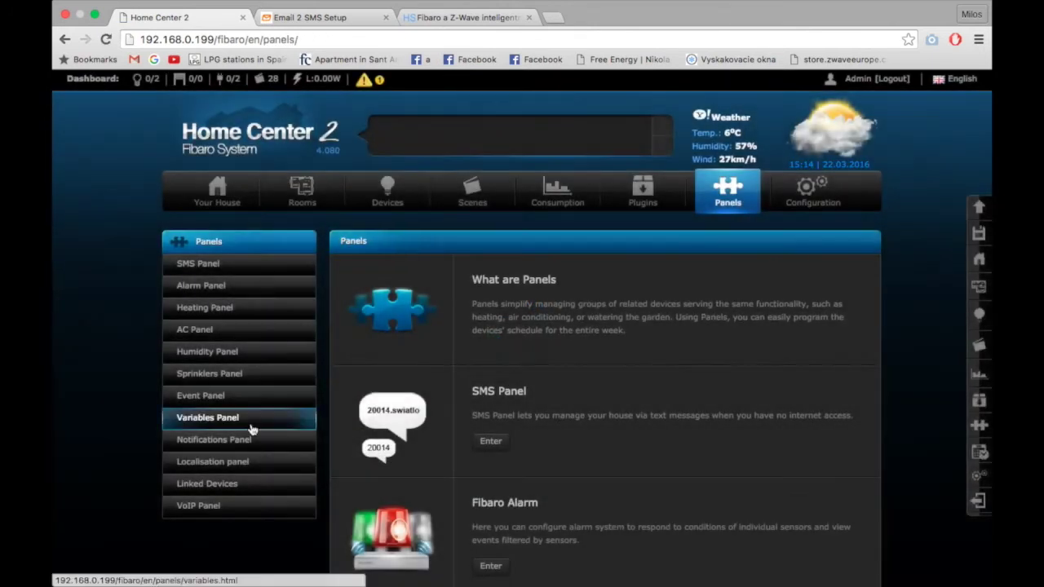
{"action": "left_click", "coordinate": [216, 441]}
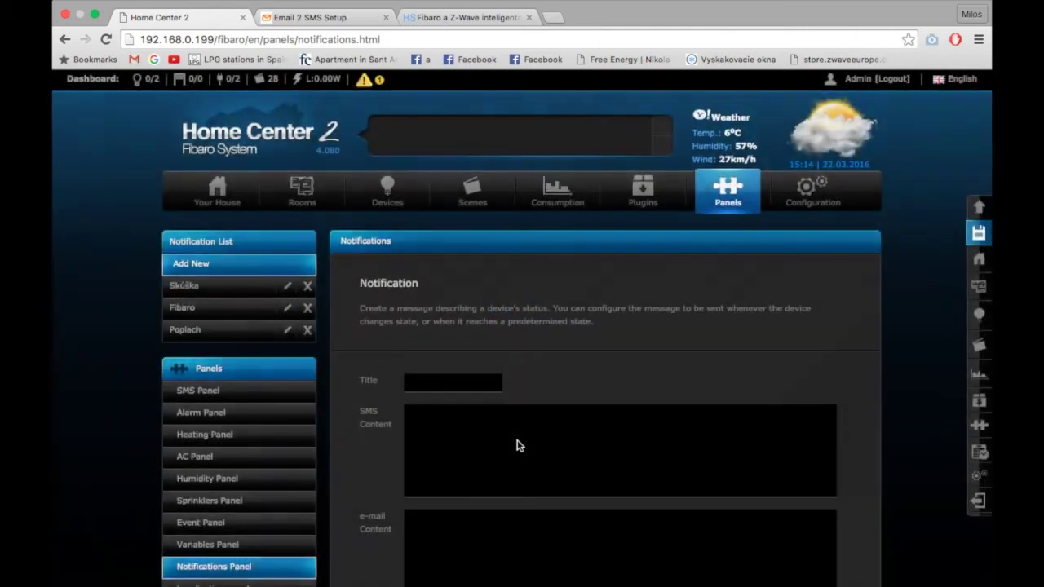
{"action": "scroll", "coordinate": [517, 443], "scroll_direction": "down", "scroll_amount": 1}
{"action": "left_click", "coordinate": [461, 355]}
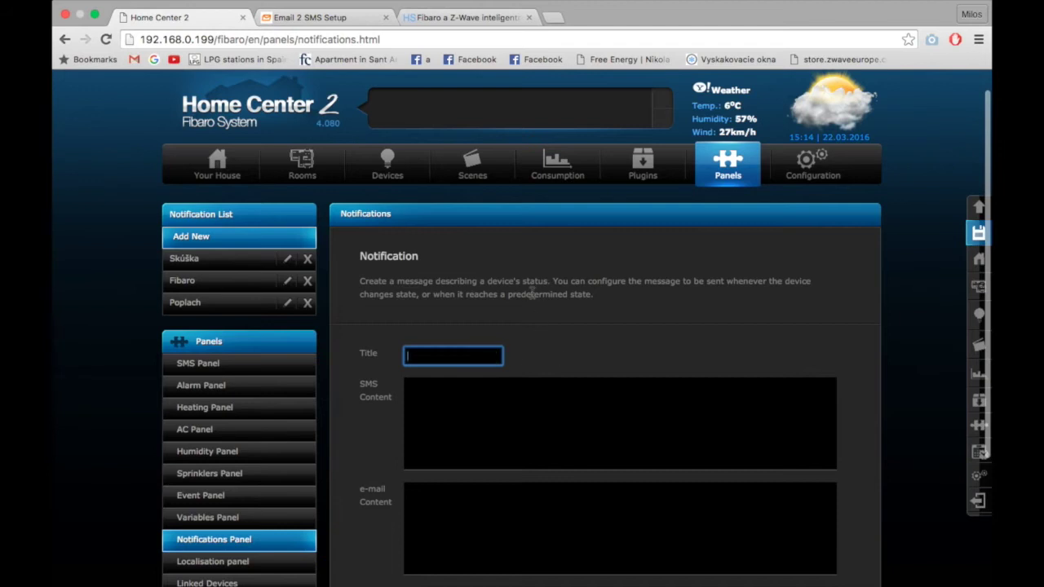
- Compare the BulkSMS entry's subject password with the empty title field of the new Home Center 2 notification
{"action": "left_click", "coordinate": [336, 18]}
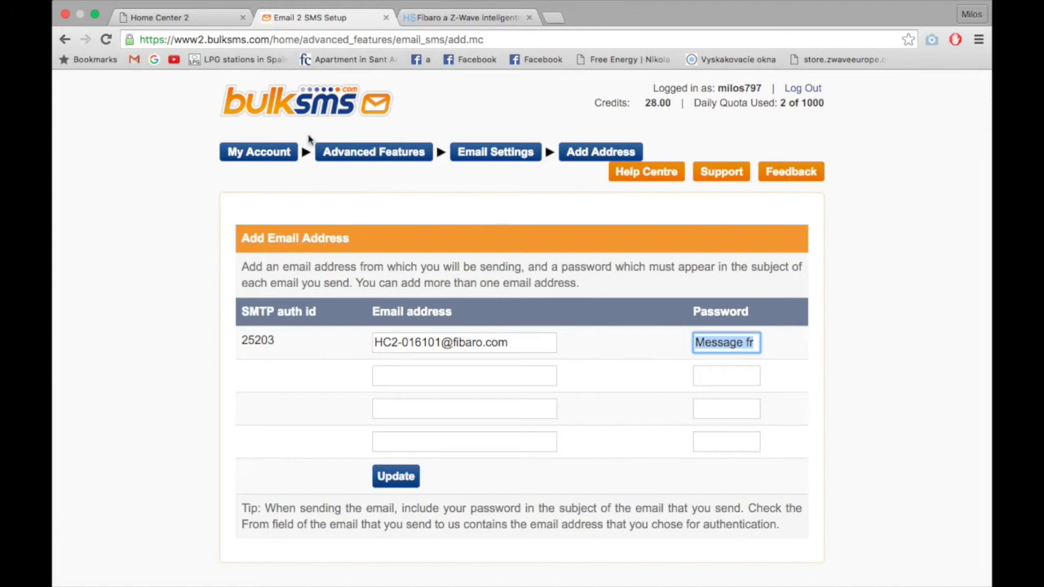
{"action": "left_click", "coordinate": [198, 18]}
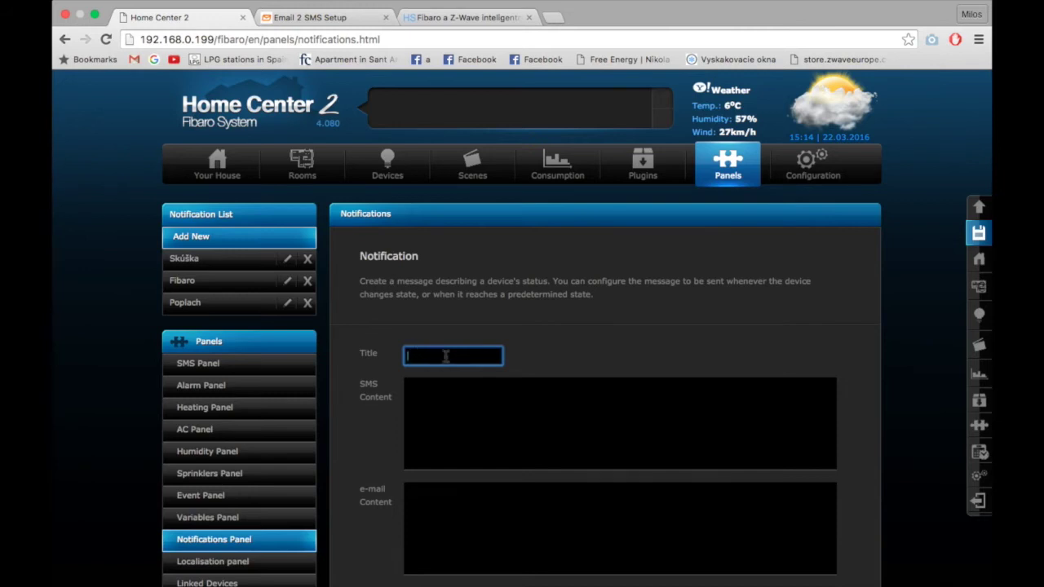
{"action": "left_click", "coordinate": [336, 18]}
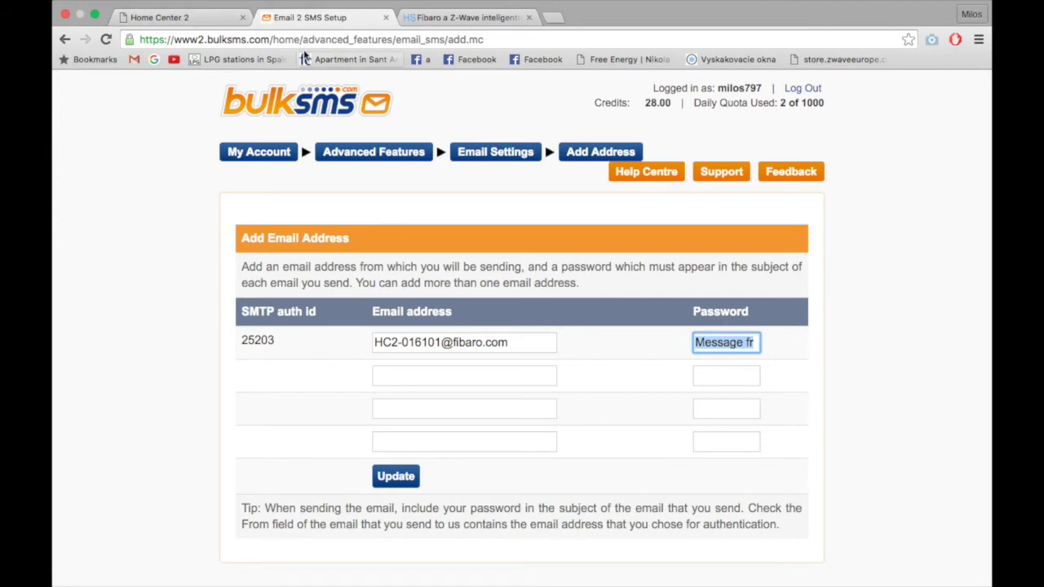
{"action": "left_click", "coordinate": [167, 17]}
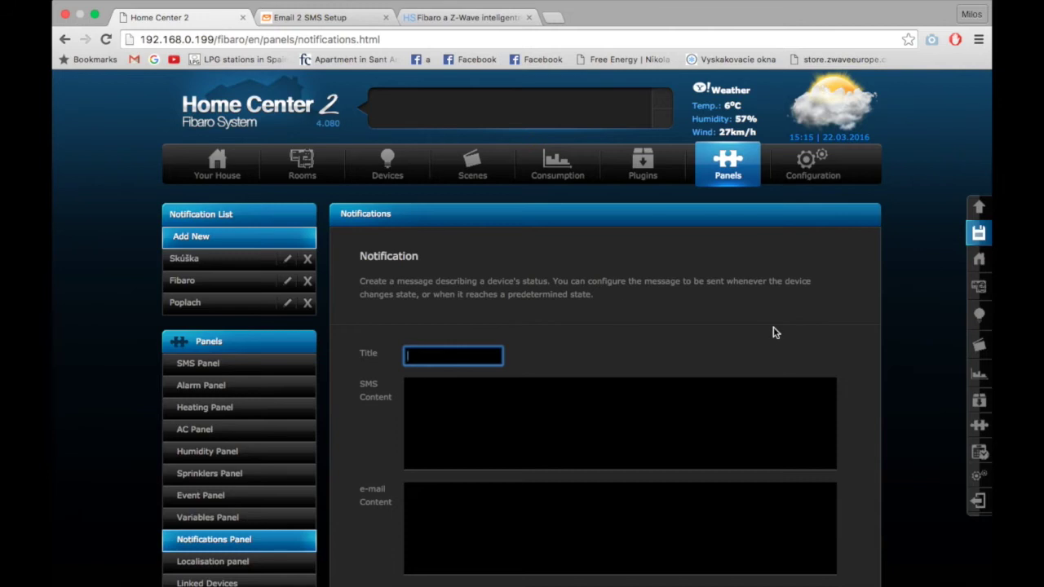
{"action": "left_click", "coordinate": [310, 17]}
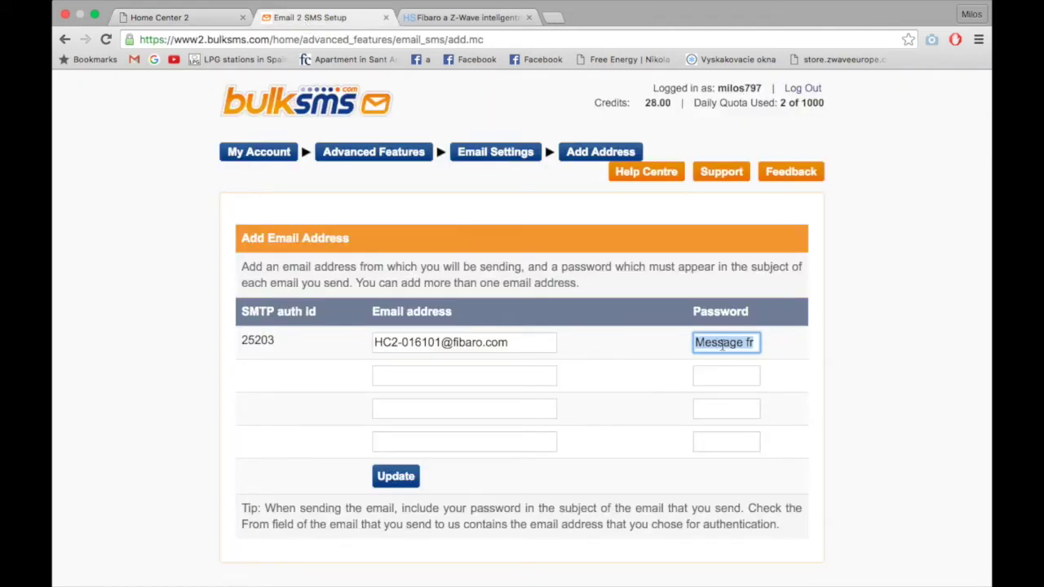
{"action": "left_click", "coordinate": [155, 30]}
{"action": "left_click", "coordinate": [426, 355]}
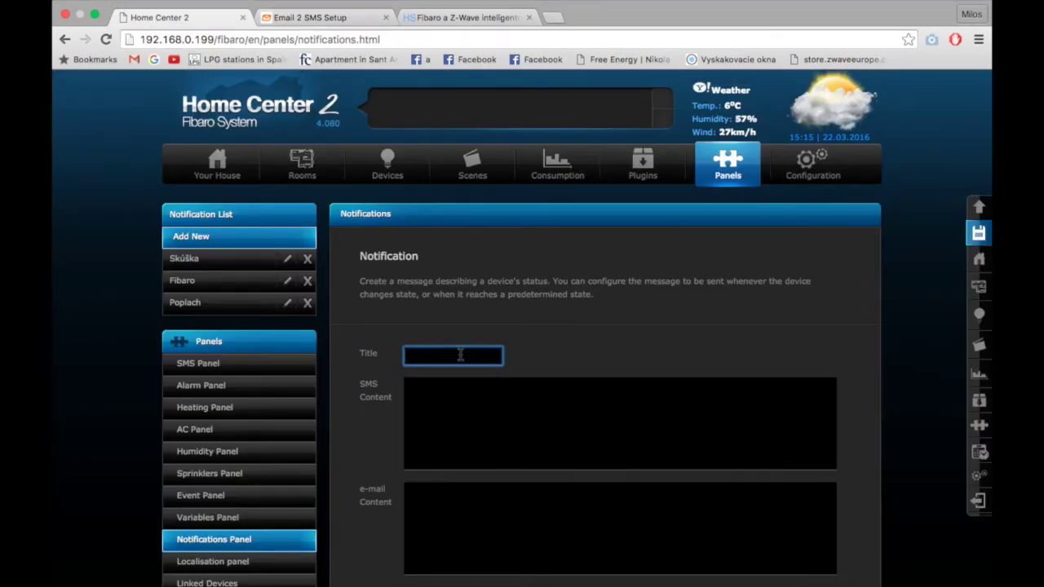
- Open the existing Fibaro and Poplach notifications and examine their titles and message contents
{"action": "left_click", "coordinate": [189, 281]}
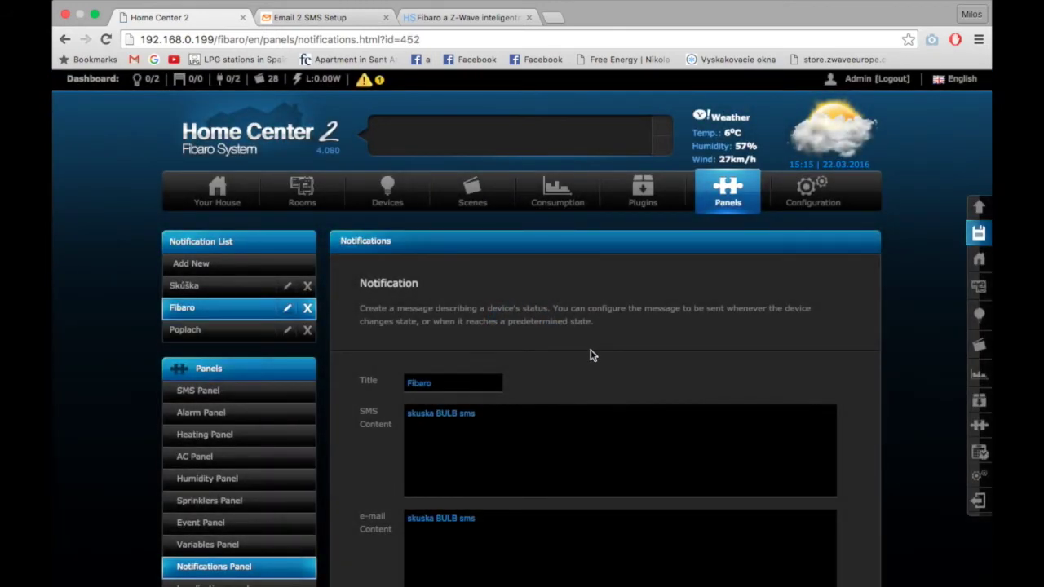
{"action": "left_click", "coordinate": [437, 383]}
{"action": "left_click", "coordinate": [184, 334]}
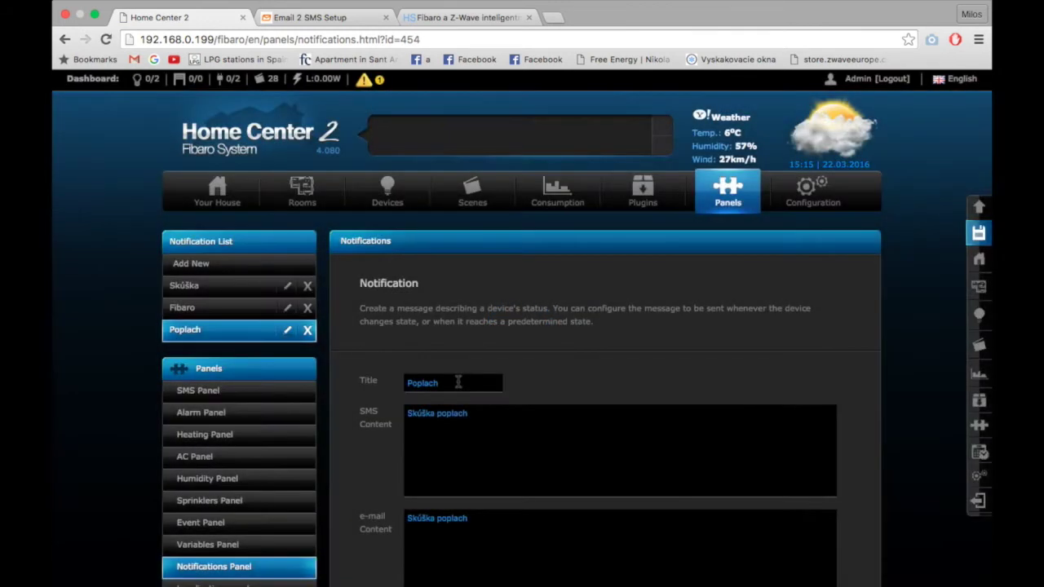
{"action": "left_click", "coordinate": [407, 383]}
{"action": "left_click", "coordinate": [589, 379]}
- Switch to the BulkSMS Add Email Address form and examine the full subject password of the first entry
{"action": "left_click", "coordinate": [342, 17]}
{"action": "left_click", "coordinate": [756, 342]}
{"action": "left_click_drag", "start_coordinate": [756, 343], "coordinate": [695, 342]}
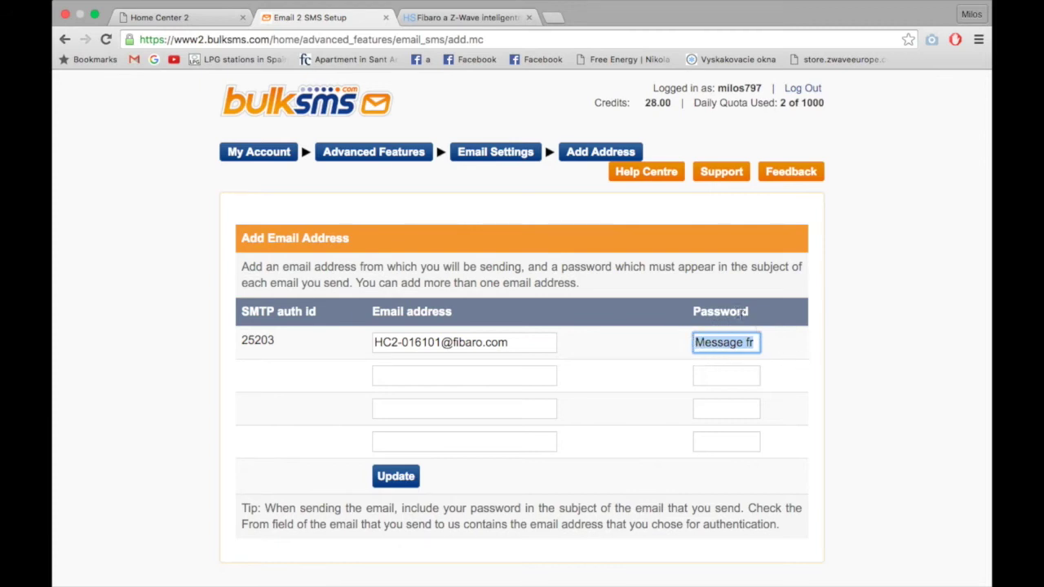
{"action": "left_click", "coordinate": [882, 350]}
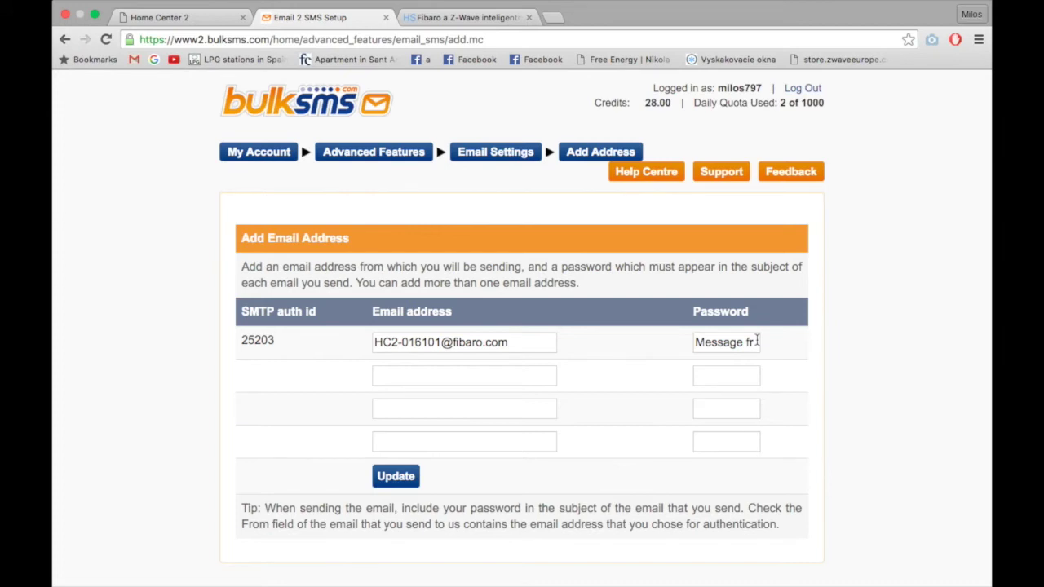
{"action": "left_click_drag", "start_coordinate": [756, 342], "coordinate": [682, 340]}
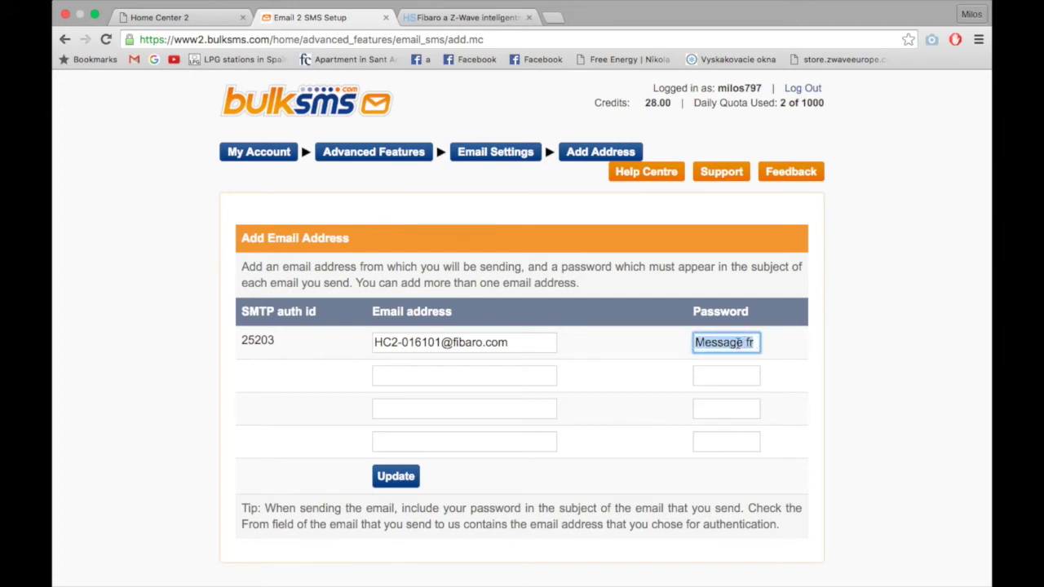
{"action": "left_click", "coordinate": [752, 343]}
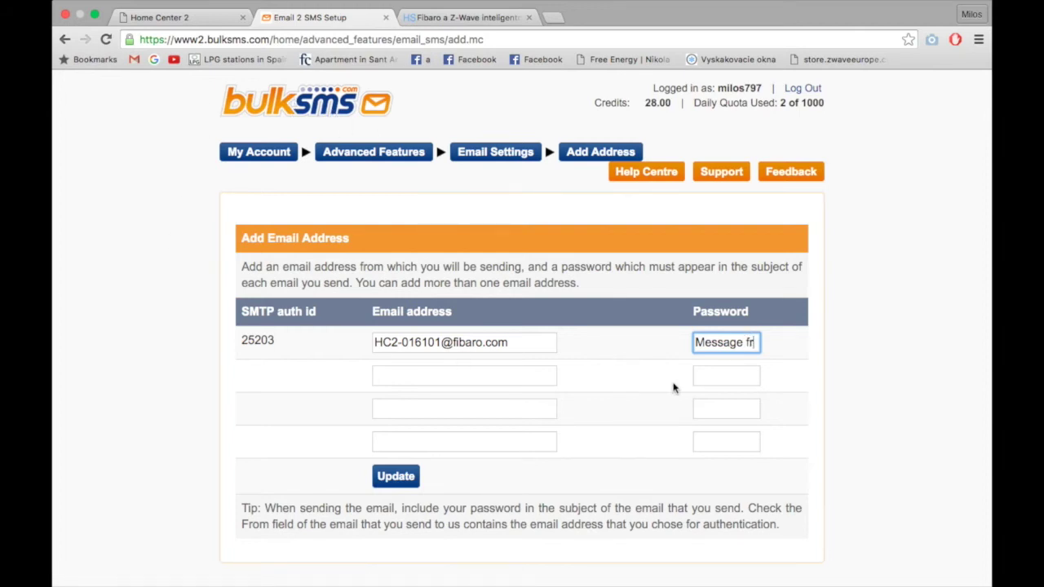
{"action": "left_click_drag", "start_coordinate": [753, 341], "coordinate": [667, 344]}
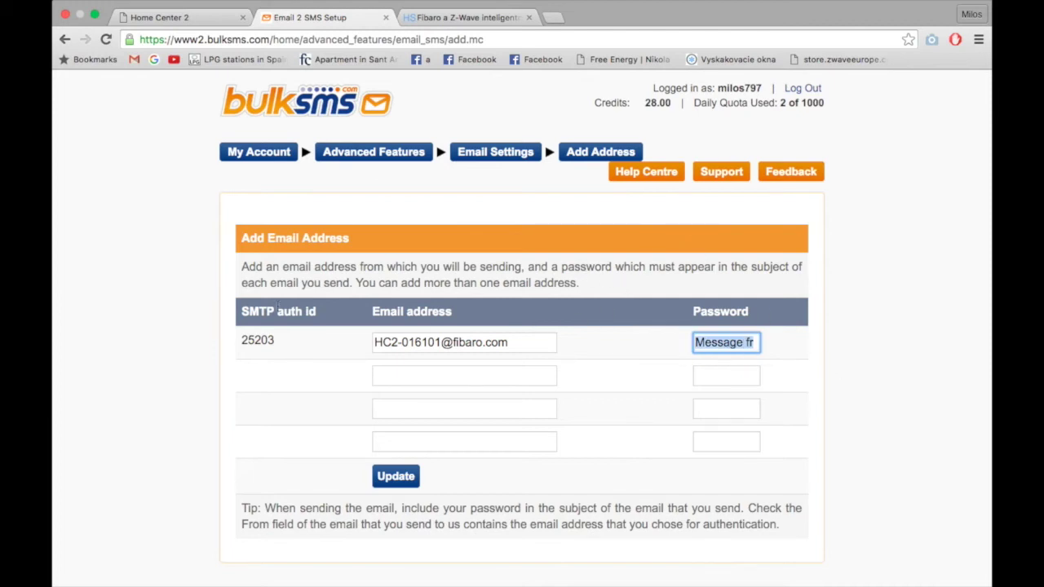
- Check the first entry's sender address and subject password, and save the email address entries
{"action": "left_click_drag", "start_coordinate": [528, 349], "coordinate": [371, 344]}
{"action": "left_click_drag", "start_coordinate": [759, 343], "coordinate": [690, 340]}
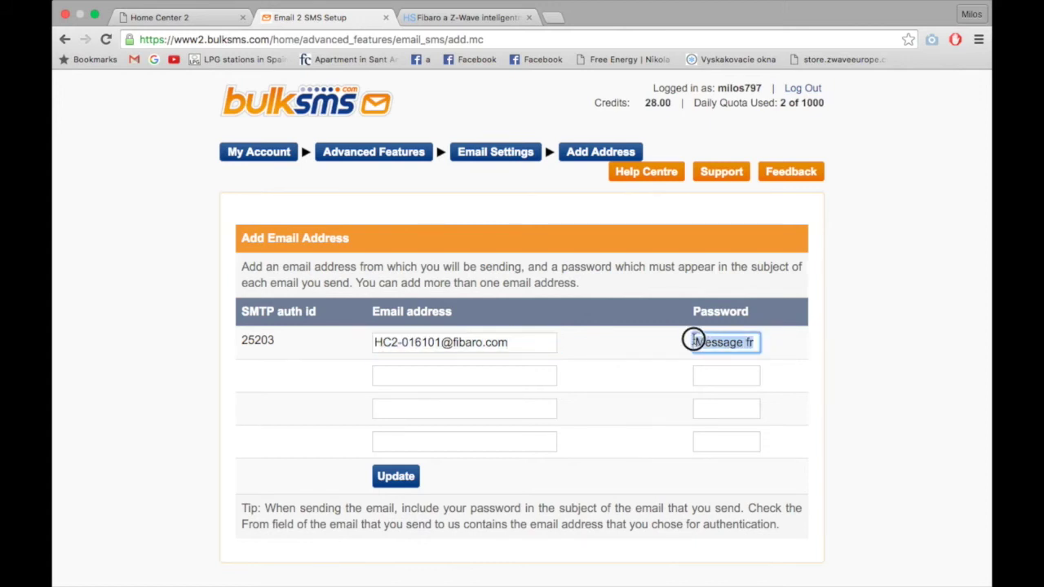
{"action": "left_click", "coordinate": [756, 342]}
{"action": "left_click_drag", "start_coordinate": [756, 342], "coordinate": [678, 343]}
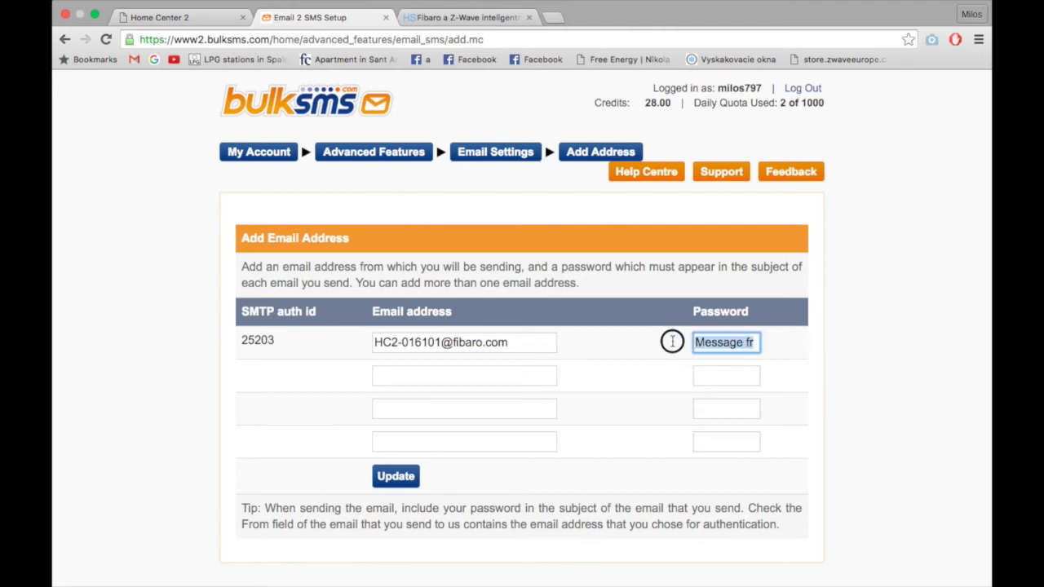
{"action": "left_click", "coordinate": [399, 483]}
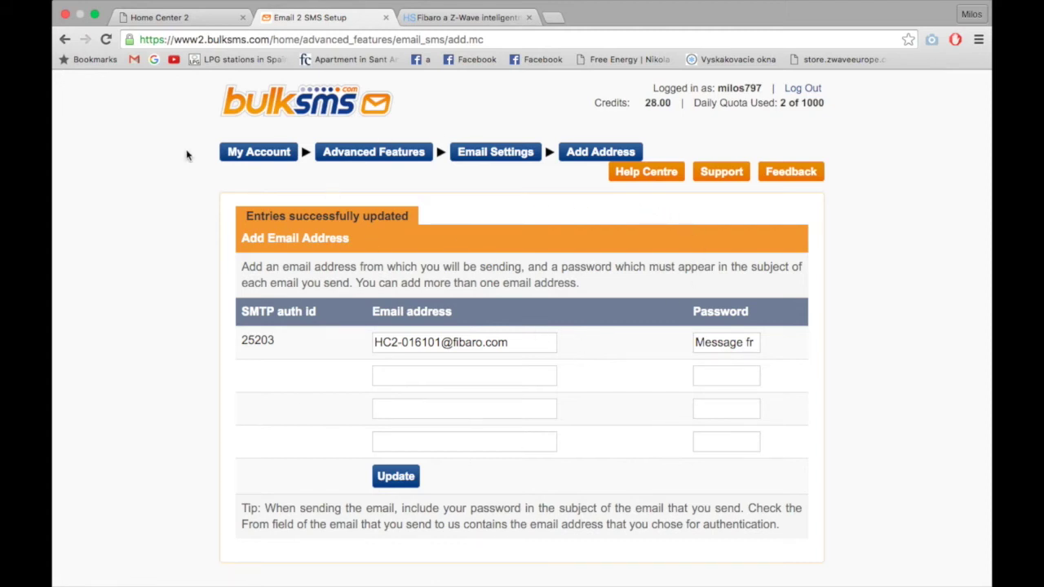
- Switch to Home Center 2 and open the bulksms user's settings in the Access Control configuration
{"action": "left_click", "coordinate": [188, 17]}
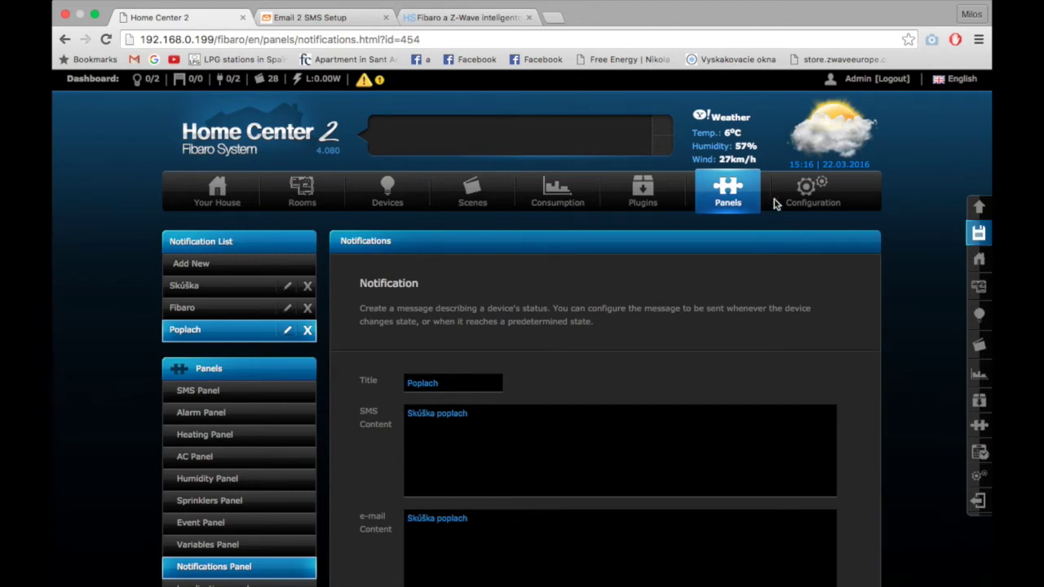
{"action": "left_click", "coordinate": [804, 191]}
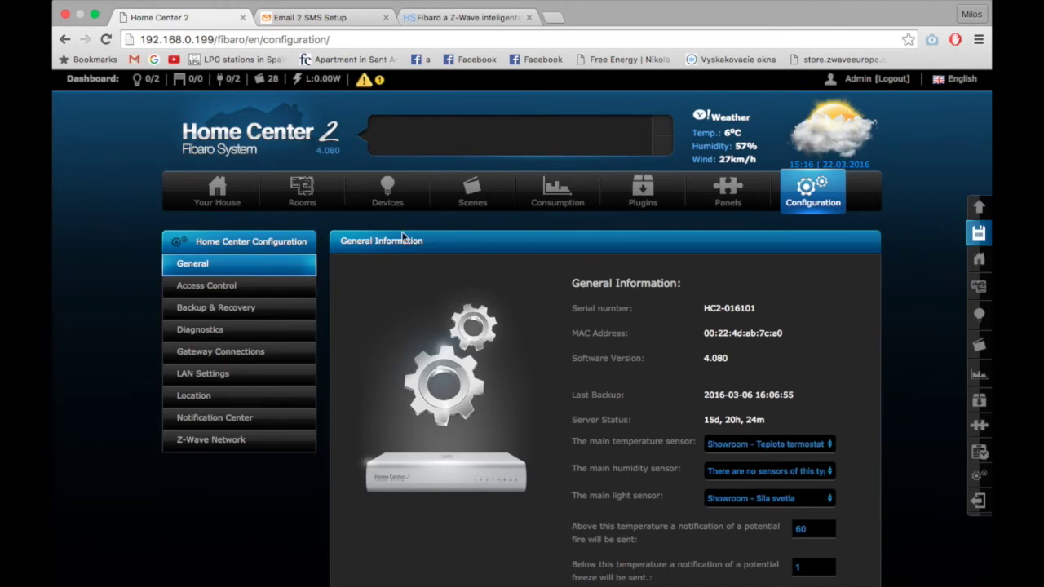
{"action": "left_click", "coordinate": [243, 285]}
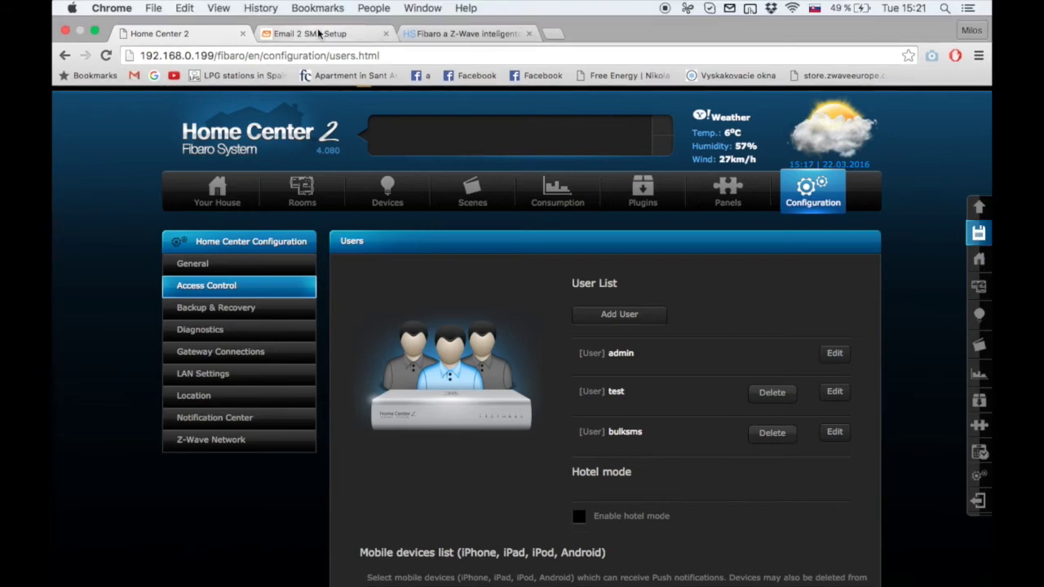
{"action": "left_click", "coordinate": [317, 33]}
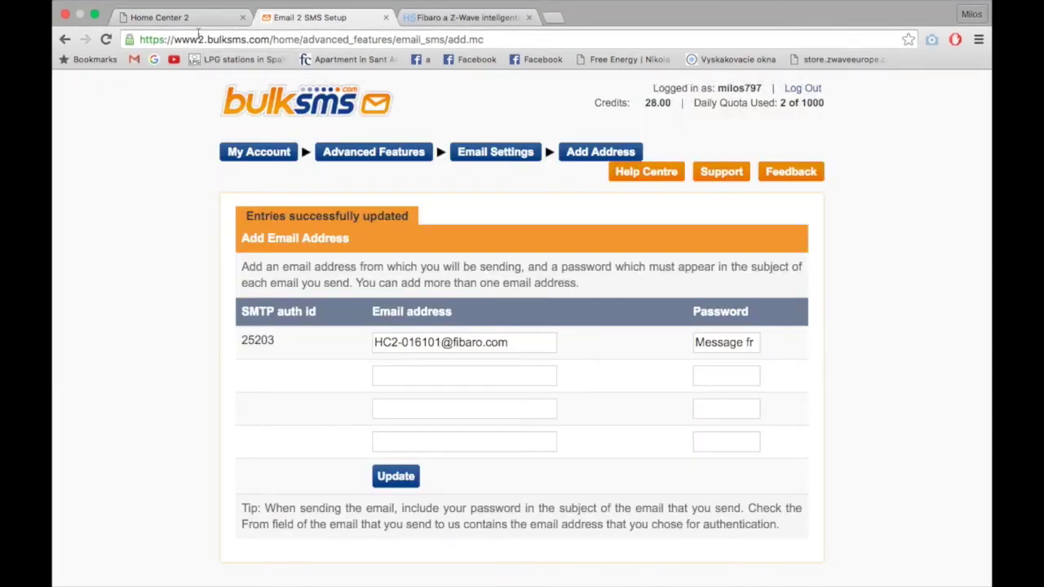
{"action": "left_click", "coordinate": [192, 17]}
{"action": "left_click", "coordinate": [624, 433]}
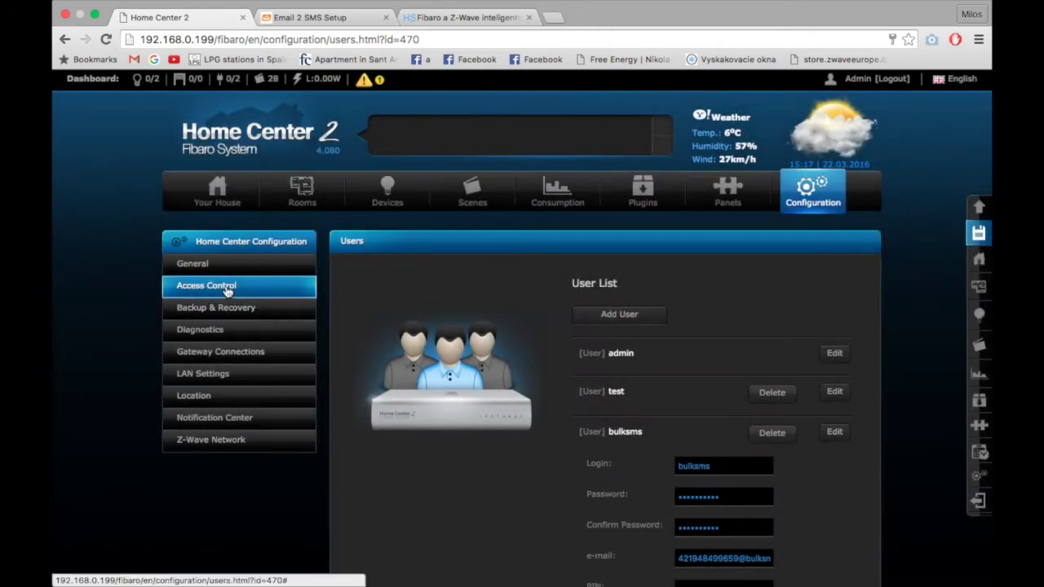
{"action": "left_click", "coordinate": [241, 289]}
{"action": "scroll", "coordinate": [782, 319], "scroll_direction": "down", "scroll_amount": 4}
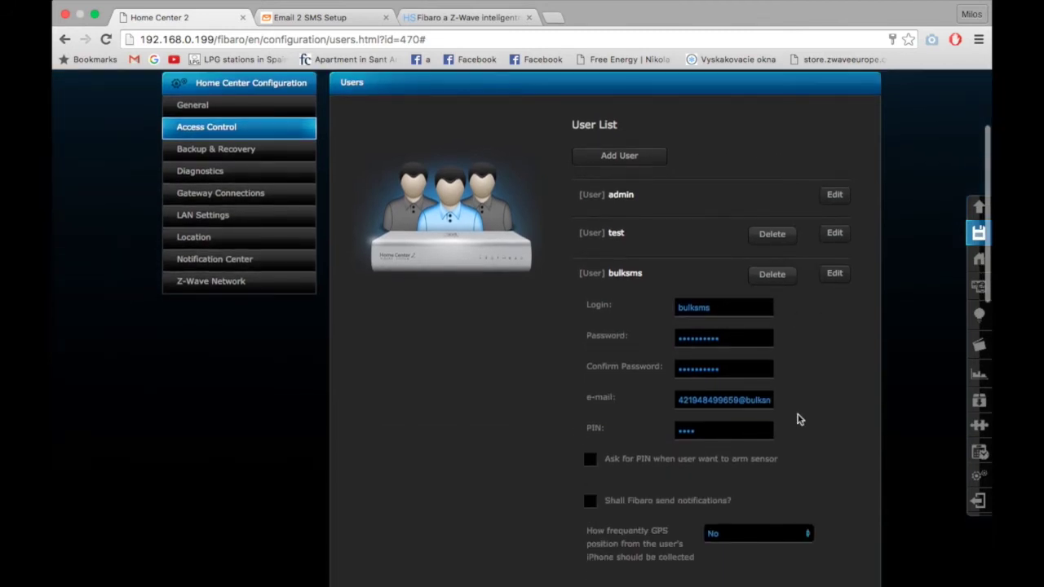
{"action": "scroll", "coordinate": [812, 380], "scroll_direction": "down", "scroll_amount": 1}
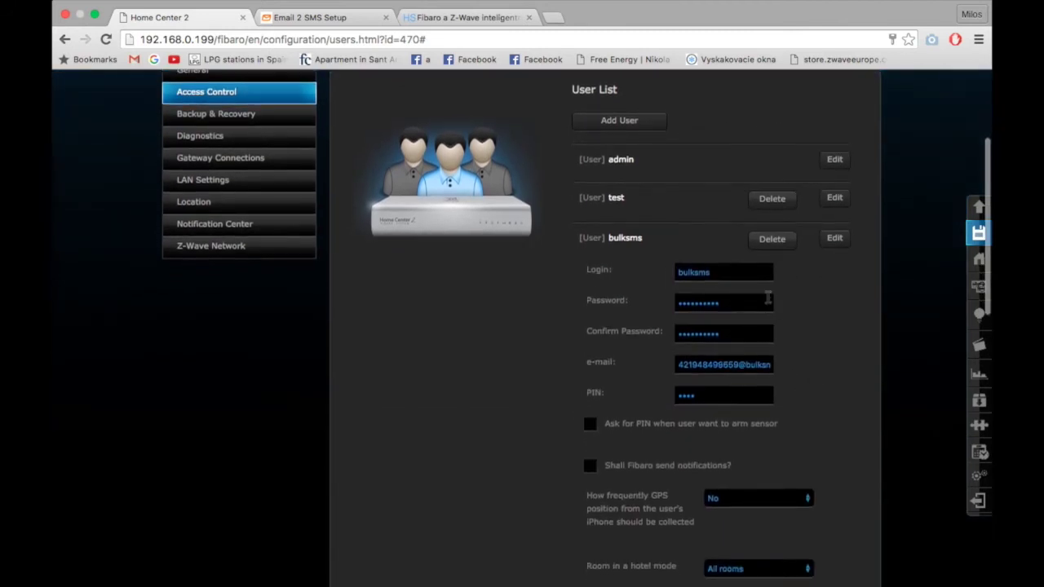
- Examine the bulksms user's login, password and password confirmation fields
{"action": "left_click_drag", "start_coordinate": [729, 274], "coordinate": [633, 279]}
{"action": "left_click", "coordinate": [840, 303]}
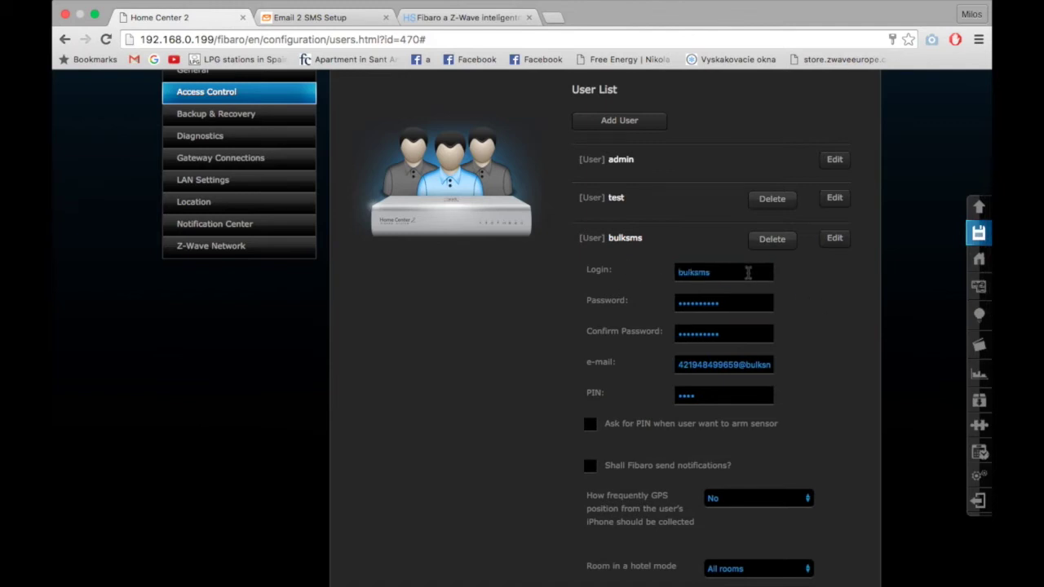
{"action": "left_click_drag", "start_coordinate": [747, 273], "coordinate": [634, 278]}
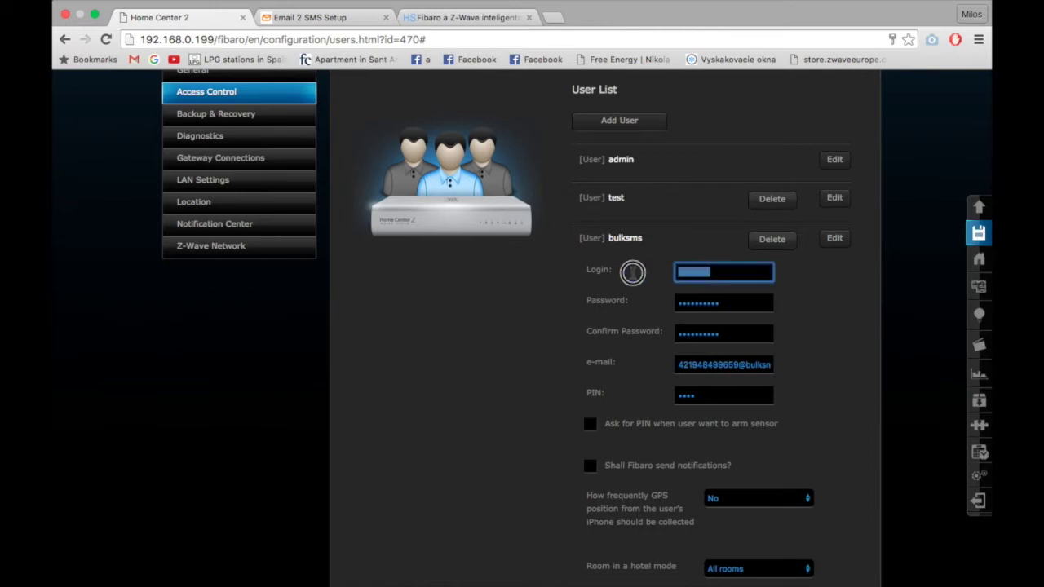
{"action": "left_click", "coordinate": [847, 310]}
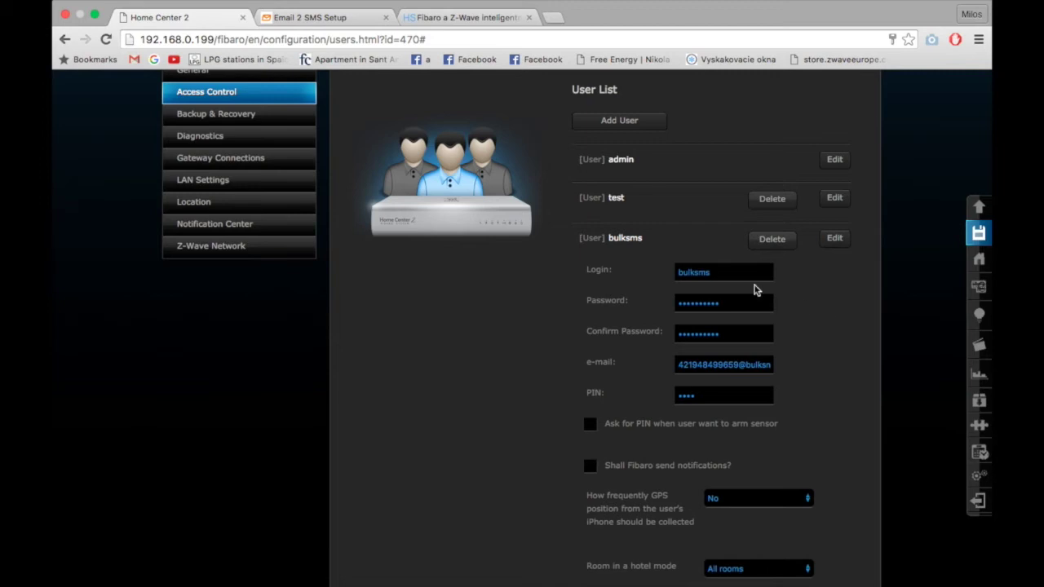
{"action": "left_click", "coordinate": [717, 274]}
{"action": "left_click", "coordinate": [721, 301]}
{"action": "left_click", "coordinate": [745, 333]}
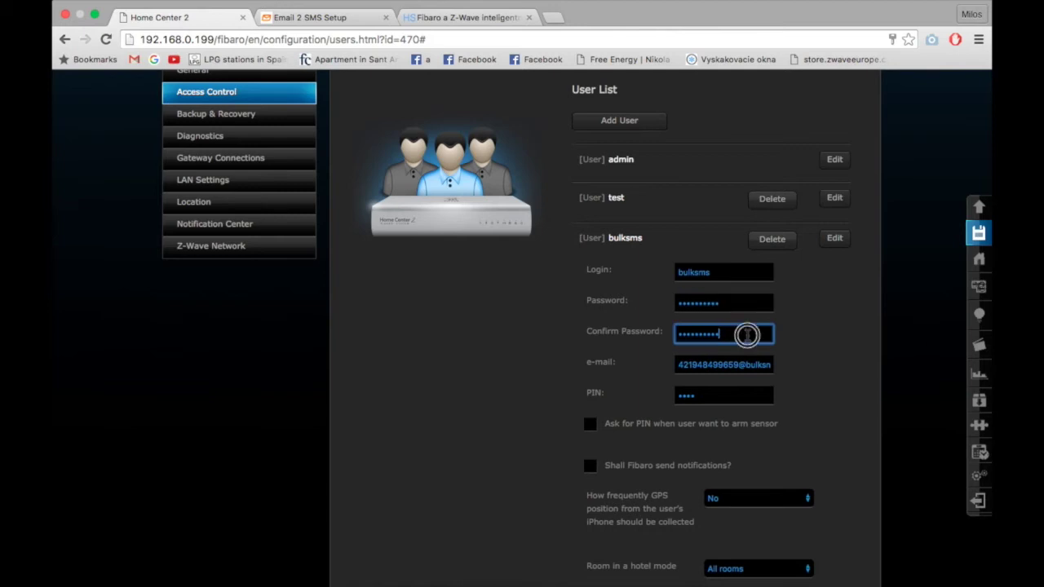
{"action": "left_click", "coordinate": [822, 346]}
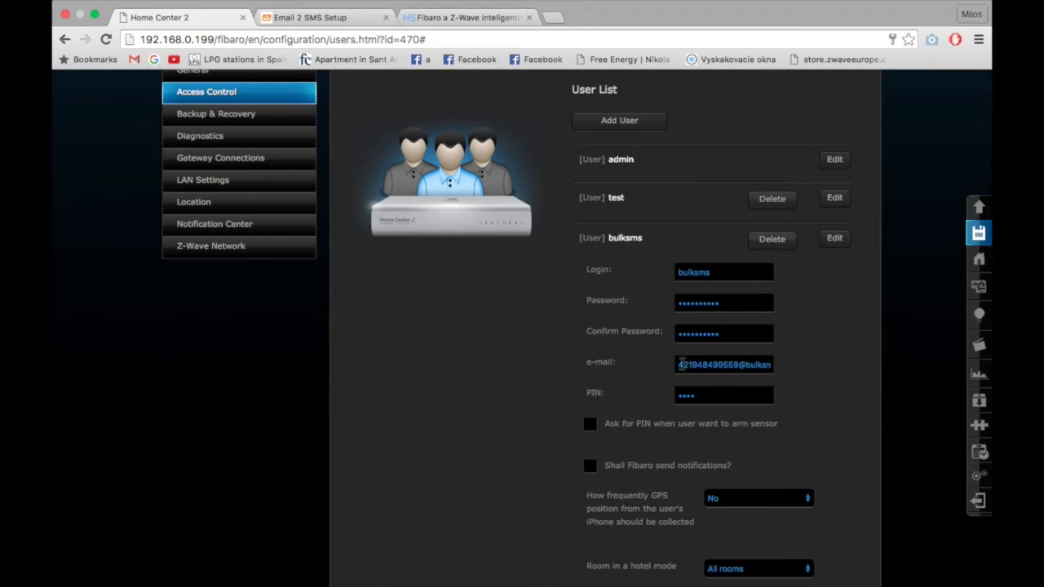
- Examine the bulksms user's e-mail address, from the number before the @ sign to the domain, and return to the BulkSMS page
{"action": "left_click_drag", "start_coordinate": [677, 364], "coordinate": [745, 364]}
{"action": "left_click", "coordinate": [786, 363]}
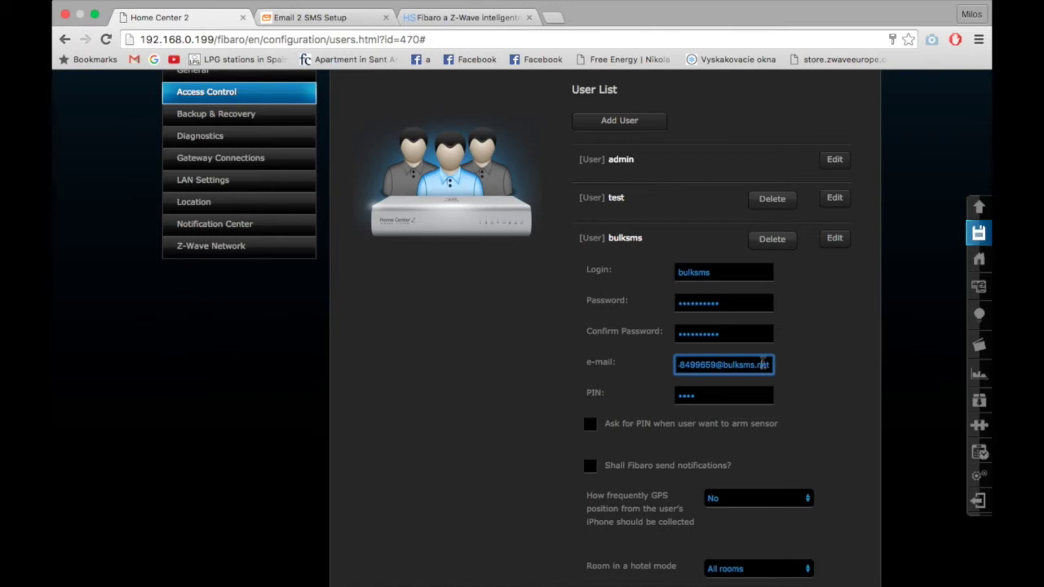
{"action": "left_click_drag", "start_coordinate": [766, 364], "coordinate": [675, 369]}
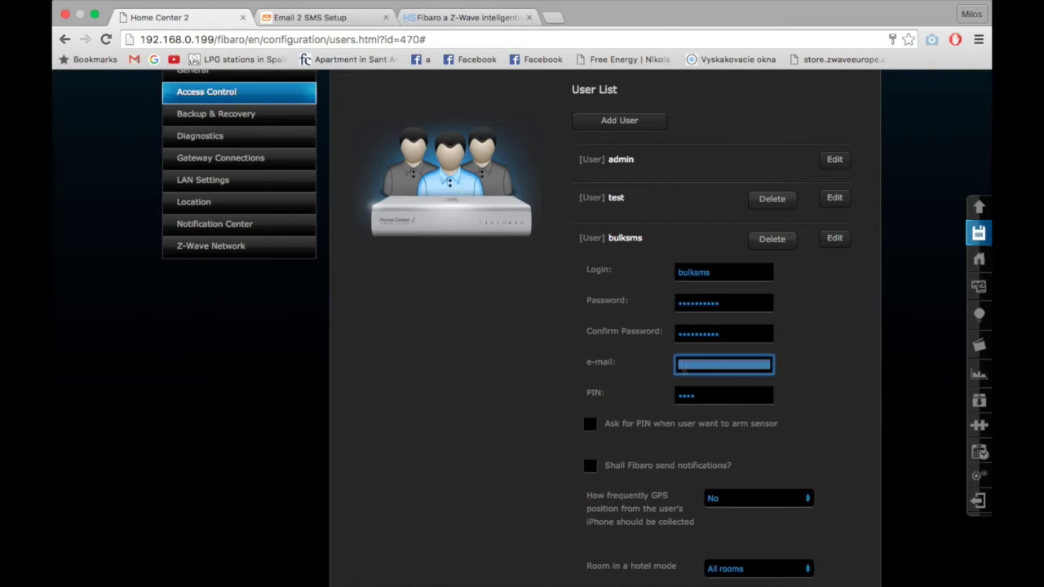
{"action": "left_click", "coordinate": [682, 363]}
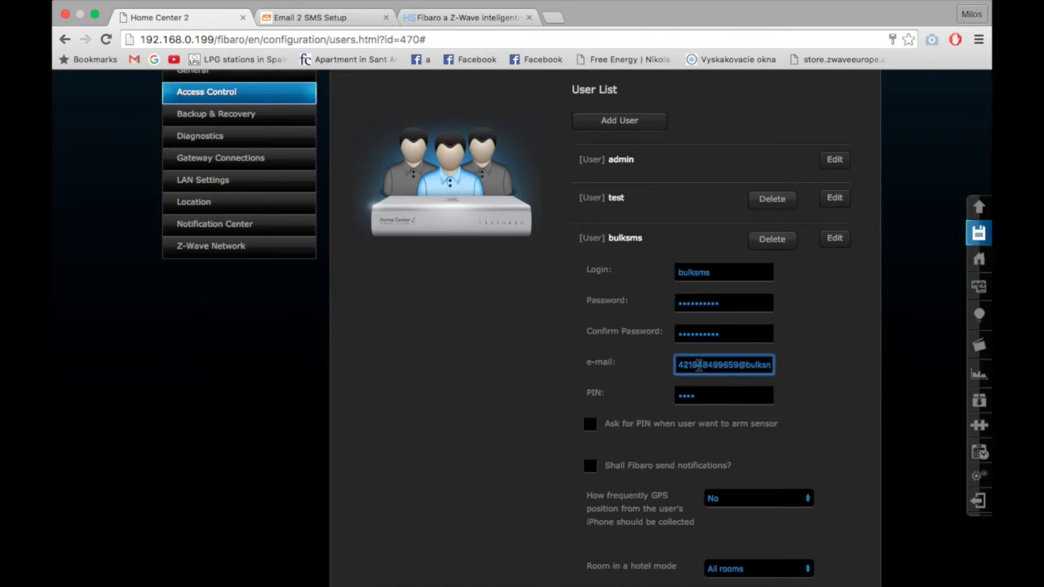
{"action": "left_click", "coordinate": [333, 18]}
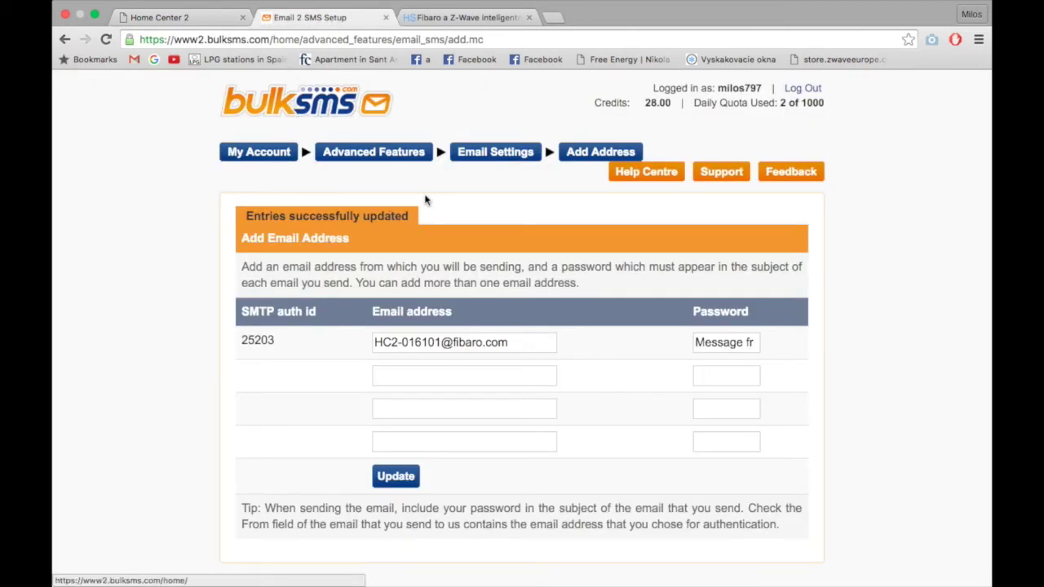
- Look over the BulkSMS help and support request pages, then return to the Add Email Address page
{"action": "left_click", "coordinate": [645, 173]}
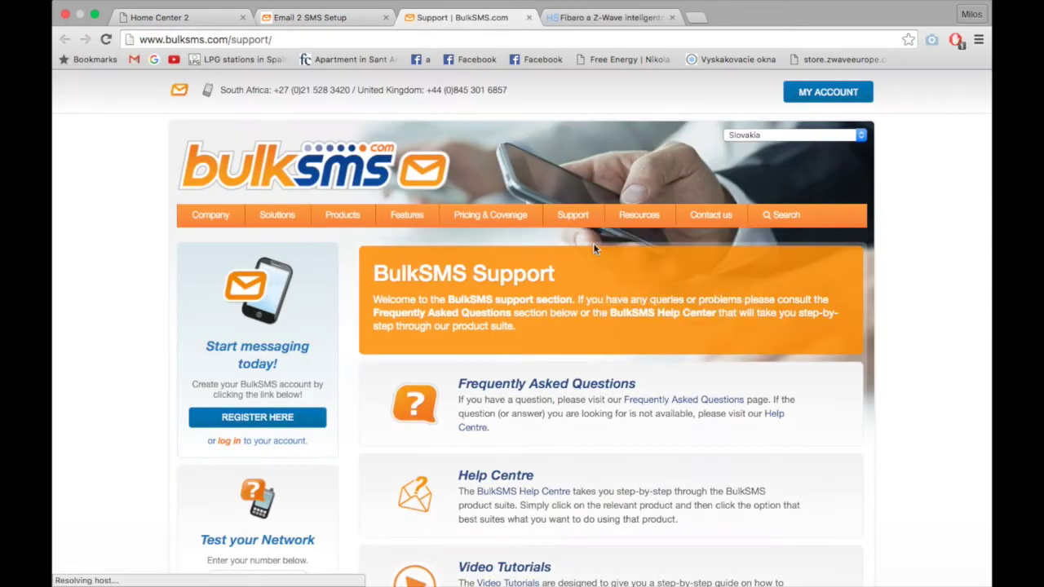
{"action": "left_click", "coordinate": [528, 17]}
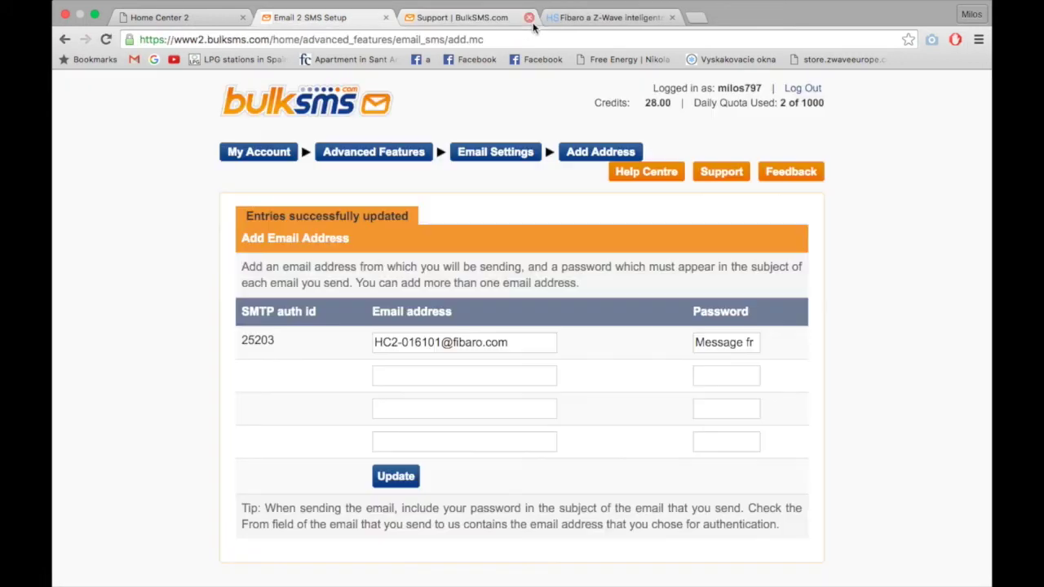
{"action": "left_click", "coordinate": [731, 172]}
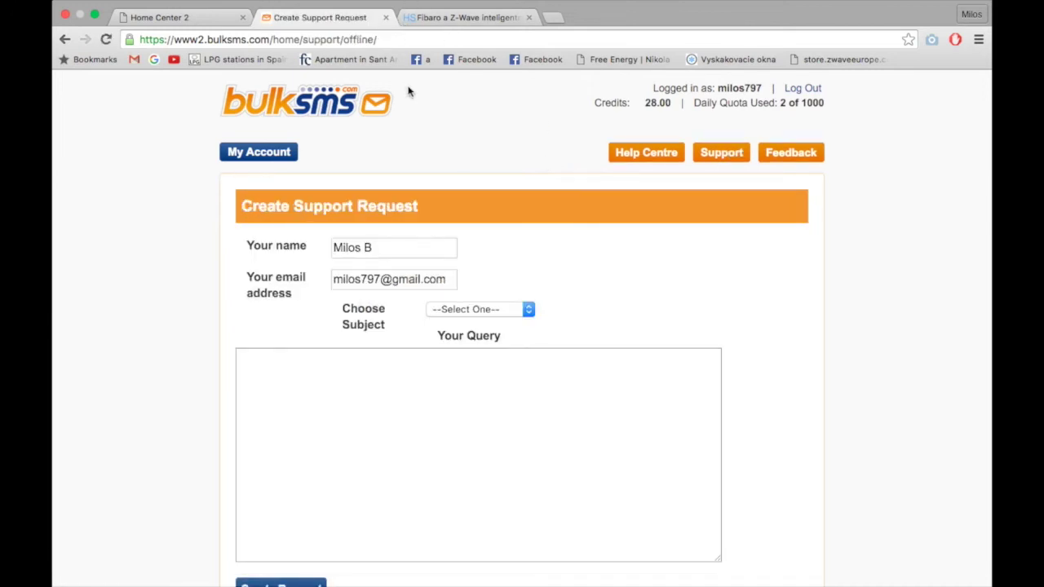
{"action": "left_click", "coordinate": [65, 40]}
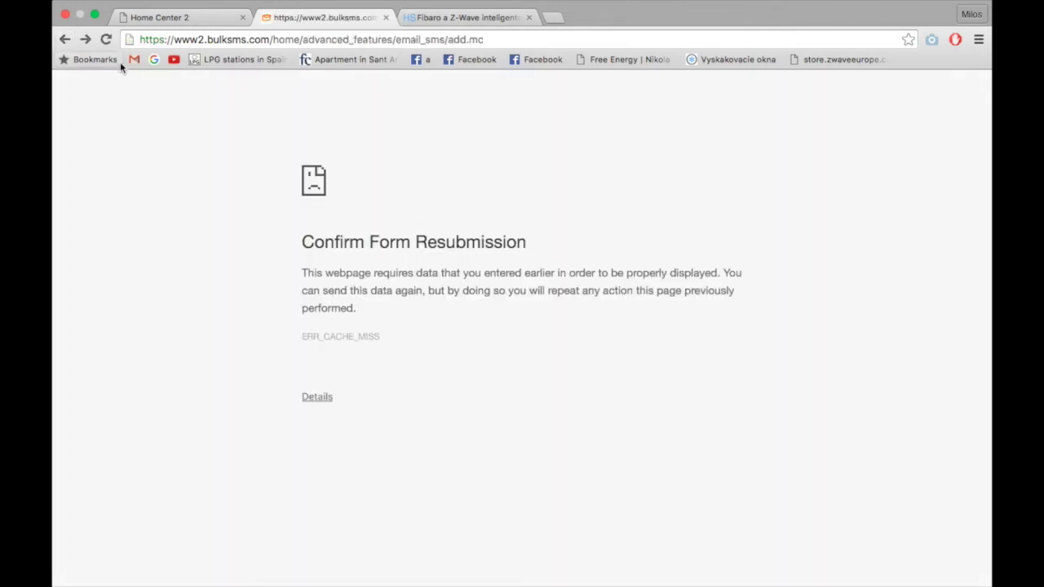
{"action": "left_click", "coordinate": [65, 39]}
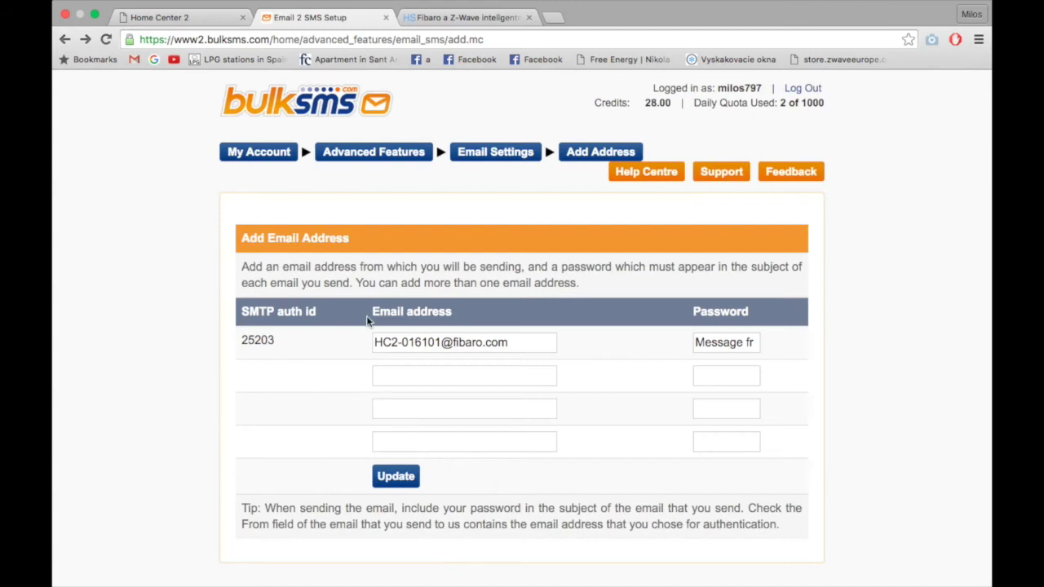
{"action": "scroll", "coordinate": [366, 318], "scroll_direction": "down", "scroll_amount": 2}
{"action": "scroll", "coordinate": [366, 319], "scroll_direction": "up", "scroll_amount": 2}
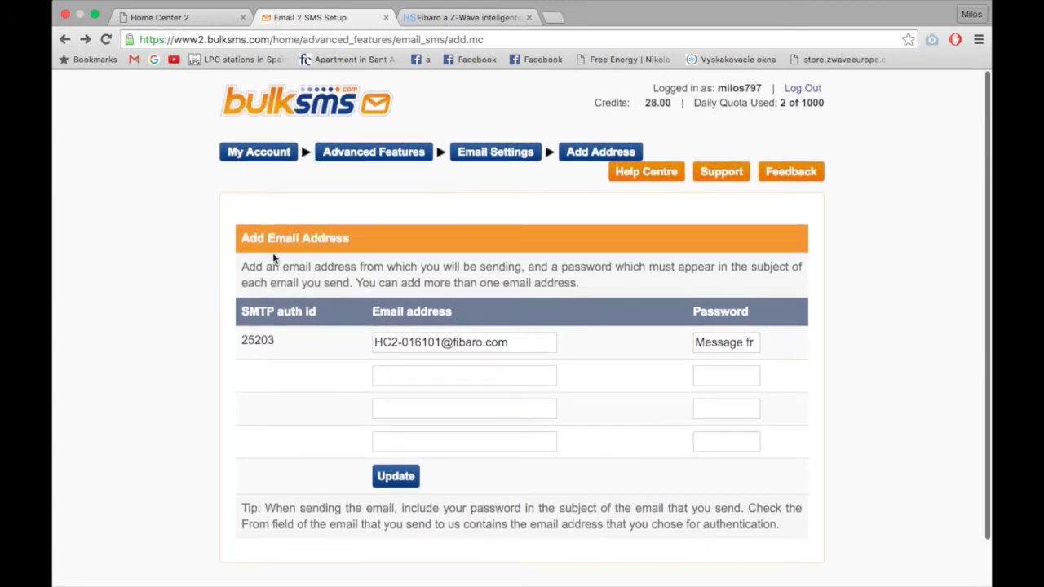
- Switch to Home Center 2 and examine the number at the start of the bulksms user's e-mail address
{"action": "left_click", "coordinate": [178, 20]}
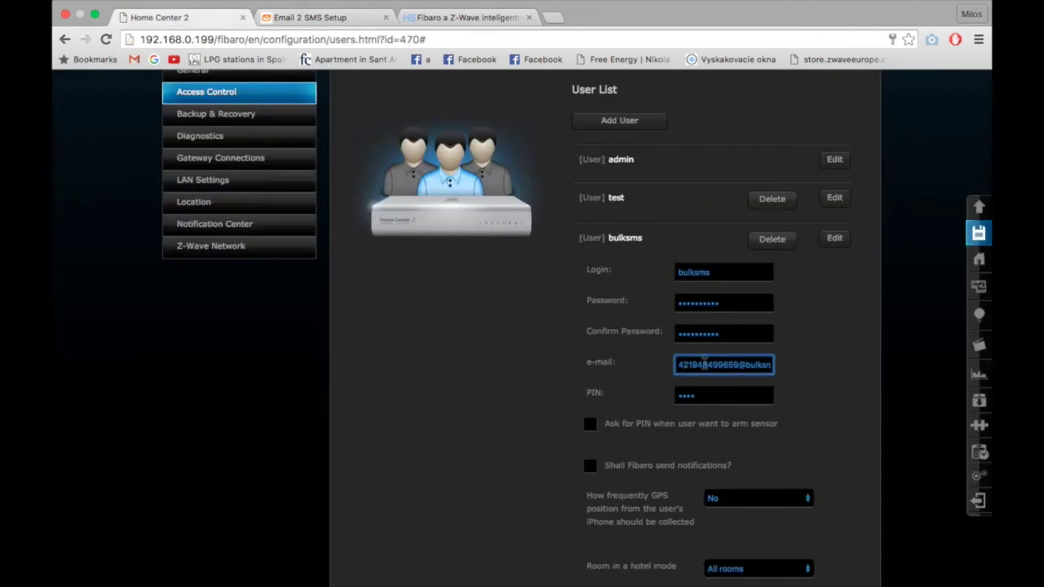
{"action": "left_click_drag", "start_coordinate": [679, 364], "coordinate": [737, 364]}
{"action": "key", "text": "super+v"}
{"action": "mouse_move", "coordinate": [740, 365]}
{"action": "left_mouse_down"}
{"action": "mouse_move", "coordinate": [659, 362]}
{"action": "mouse_move", "coordinate": [725, 368]}
{"action": "left_mouse_up"}
{"action": "left_click", "coordinate": [683, 364]}
{"action": "left_click", "coordinate": [687, 366]}
{"action": "left_click", "coordinate": [654, 371]}
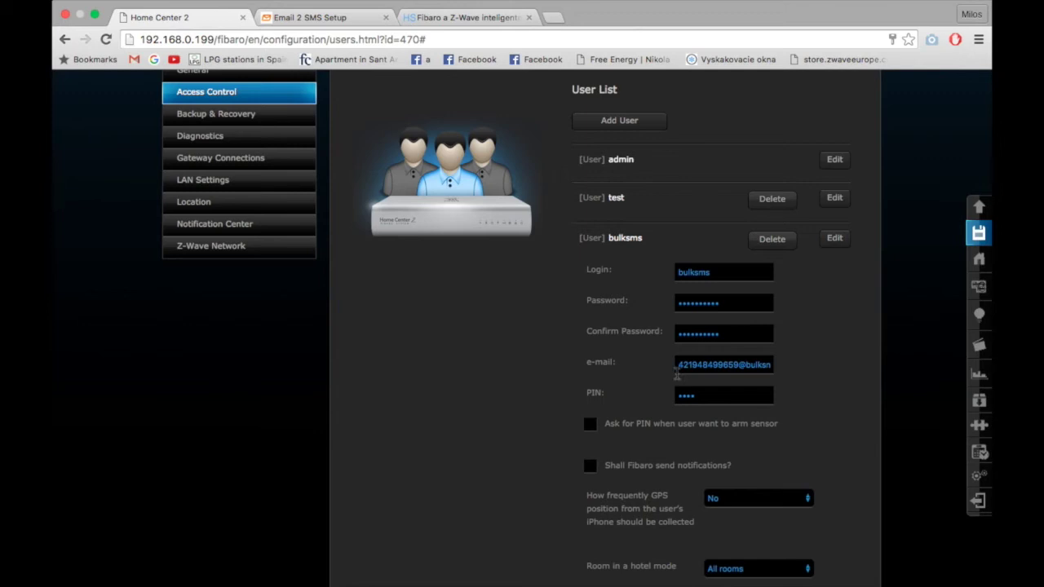
{"action": "left_click", "coordinate": [677, 364]}
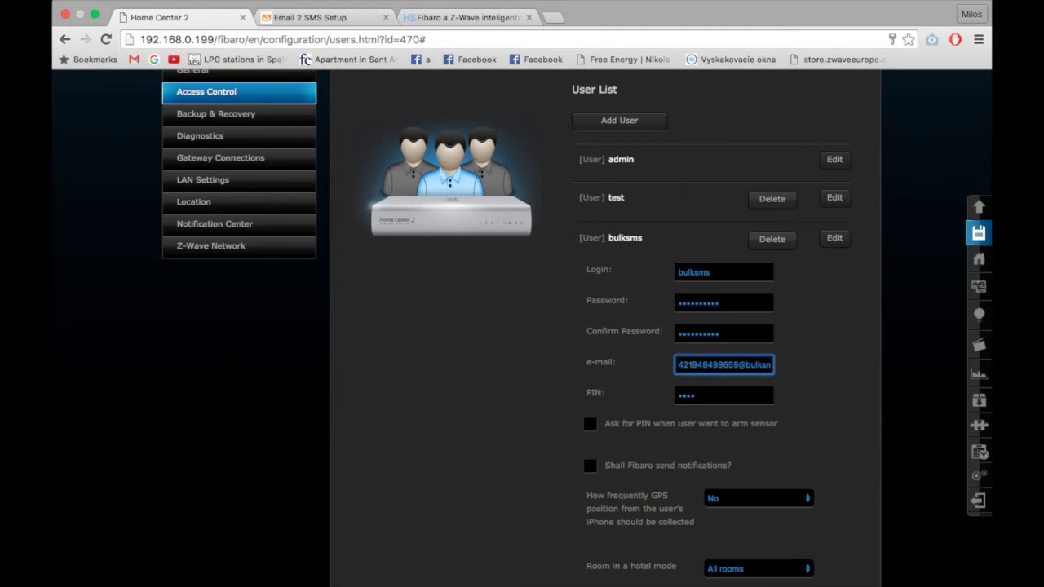
- Examine the domain part of the bulksms user's e-mail address, glancing at the BulkSMS page for comparison
{"action": "left_click_drag", "start_coordinate": [718, 365], "coordinate": [736, 367]}
{"action": "left_click", "coordinate": [739, 366]}
{"action": "key", "text": "End"}
{"action": "left_click_drag", "start_coordinate": [772, 364], "coordinate": [753, 364]}
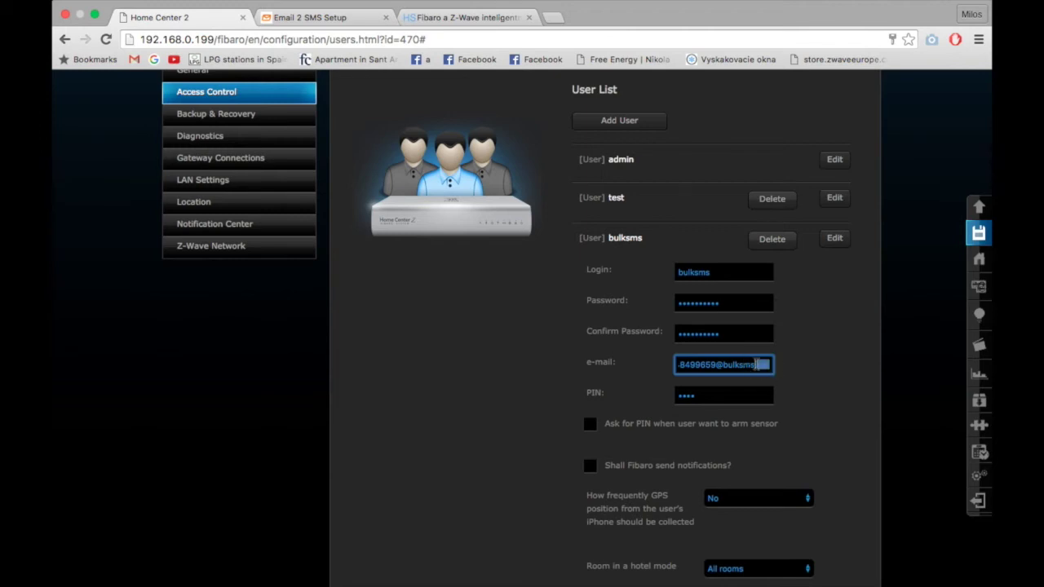
{"action": "left_click", "coordinate": [319, 20]}
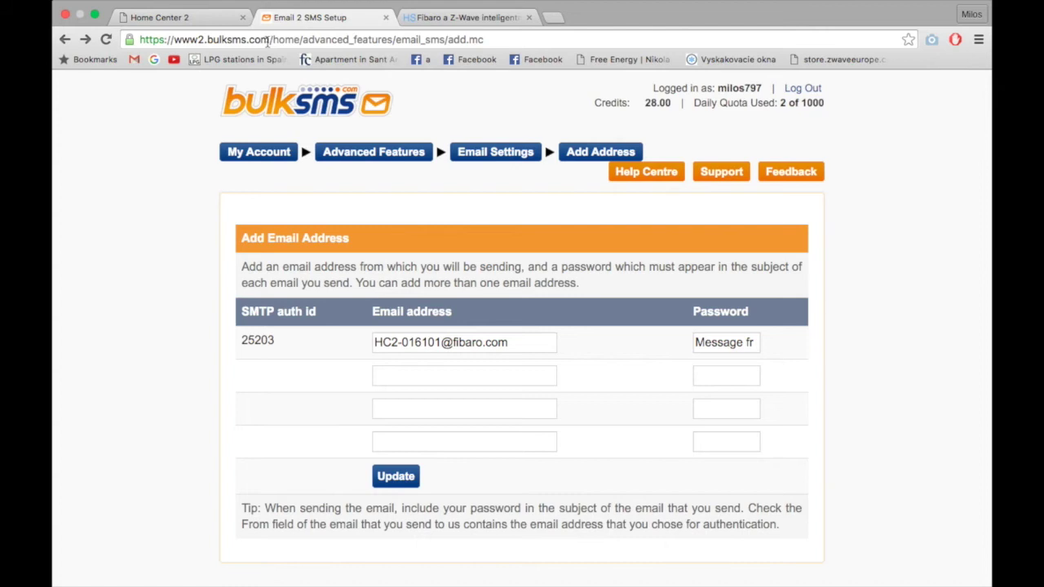
{"action": "left_click", "coordinate": [204, 18]}
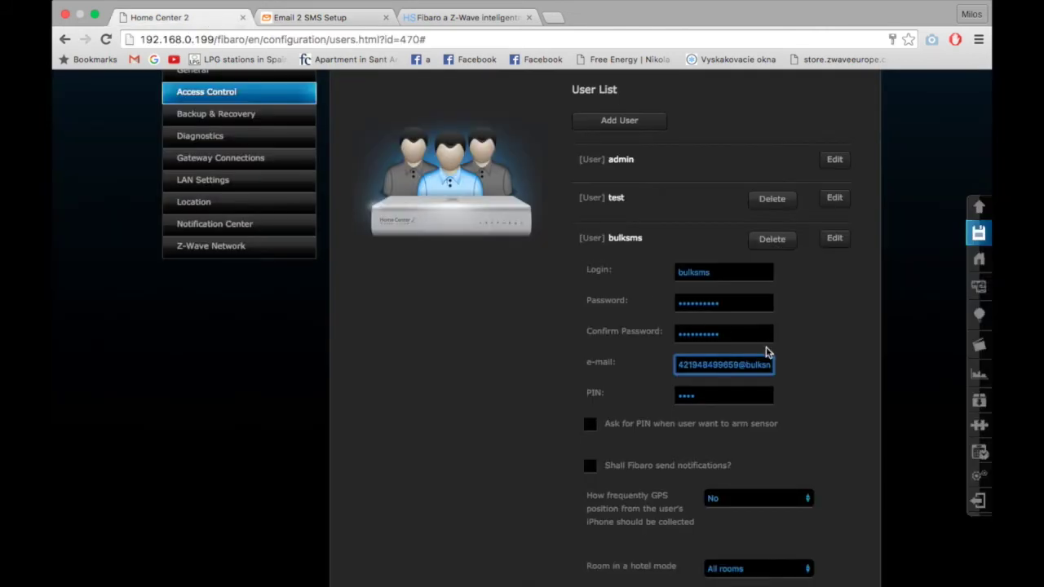
{"action": "left_click", "coordinate": [833, 366]}
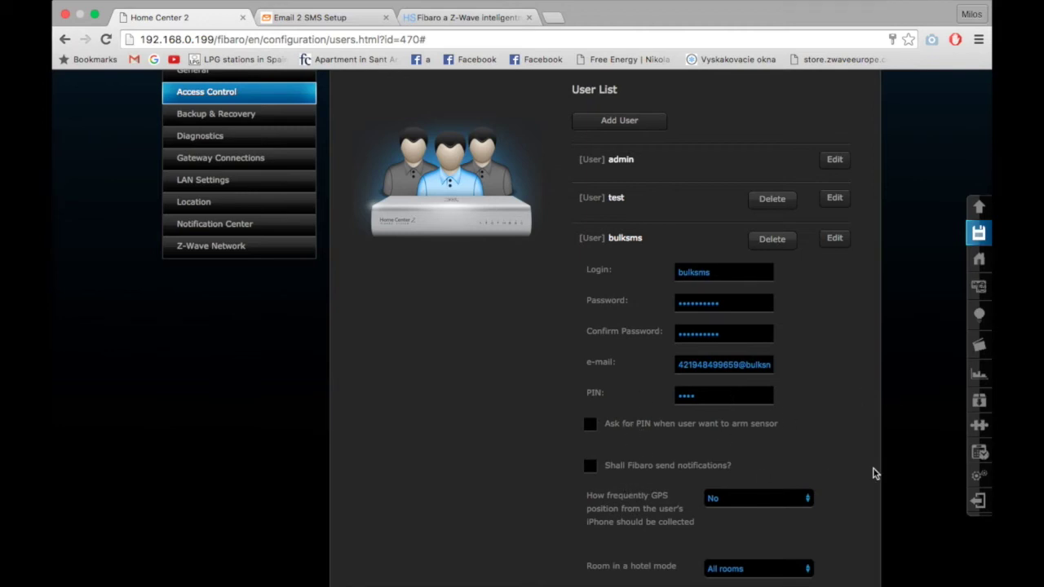
- Save the bulksms user's settings and check the stored e-mail address
{"action": "scroll", "coordinate": [874, 473], "scroll_direction": "down", "scroll_amount": 3}
{"action": "scroll", "coordinate": [874, 472], "scroll_direction": "up", "scroll_amount": 8}
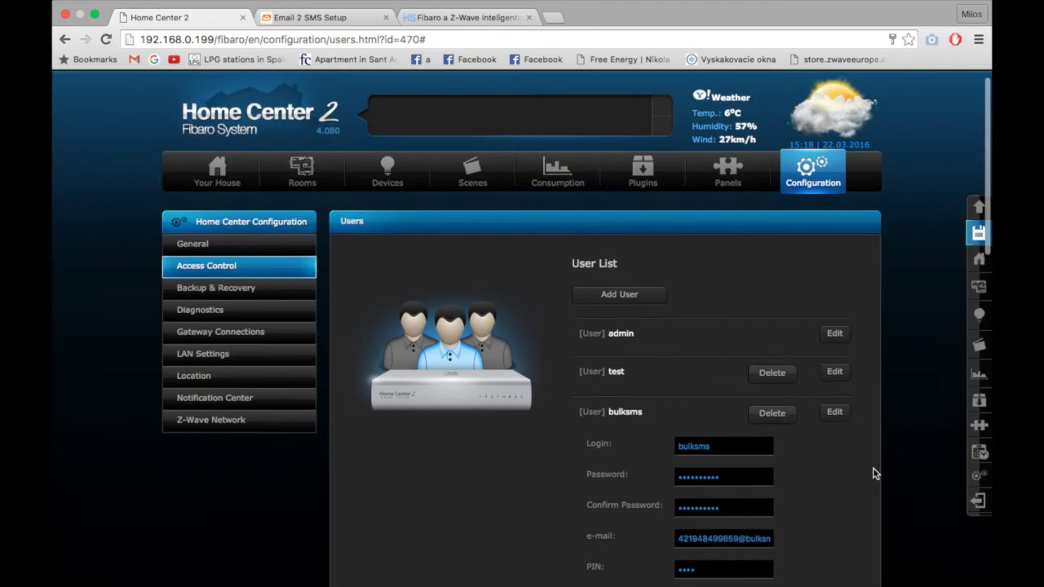
{"action": "left_click", "coordinate": [976, 235]}
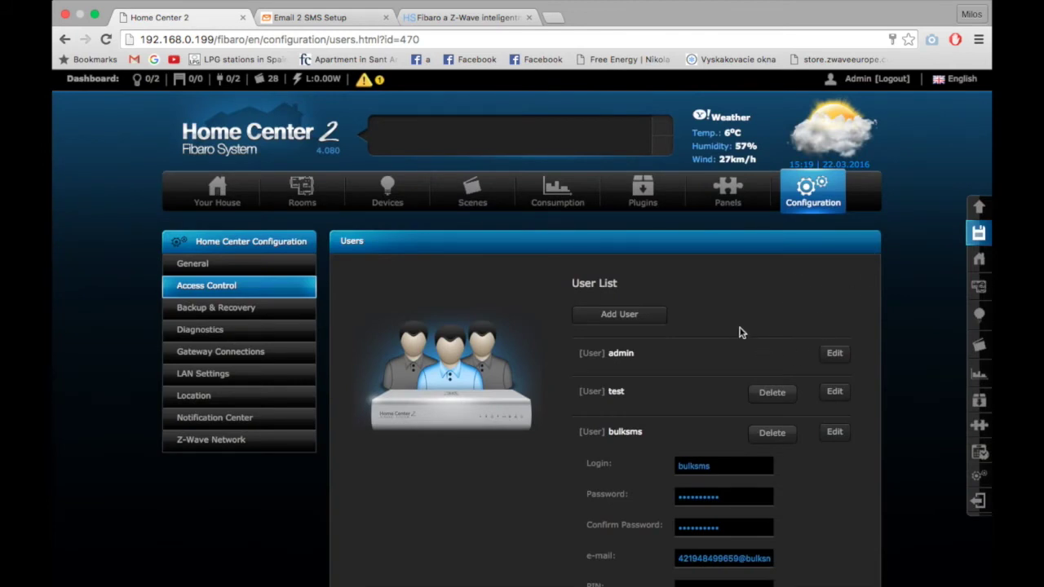
{"action": "scroll", "coordinate": [739, 332], "scroll_direction": "down", "scroll_amount": 1}
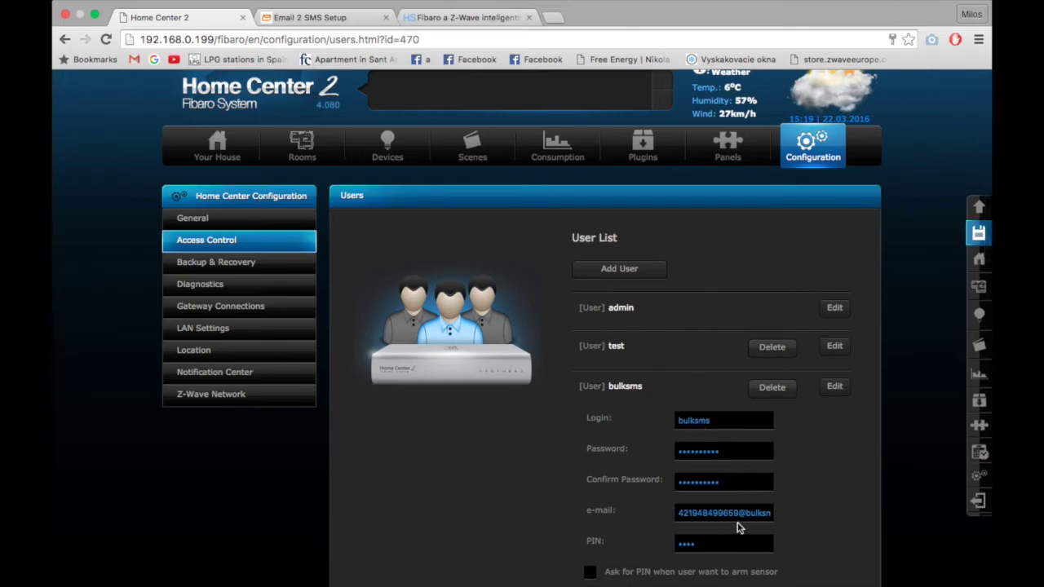
{"action": "left_click_drag", "start_coordinate": [684, 513], "coordinate": [804, 513]}
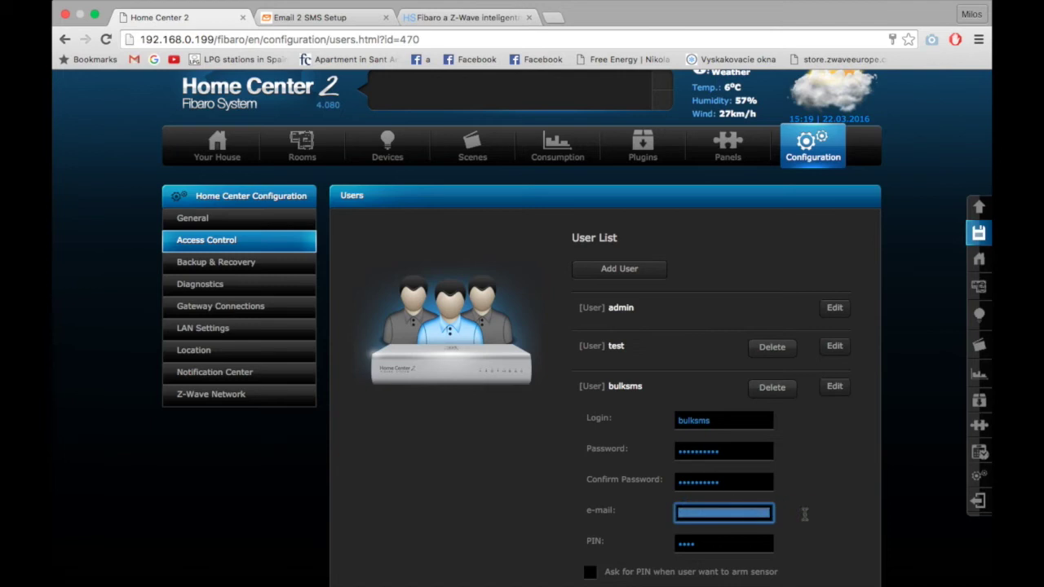
{"action": "left_click", "coordinate": [334, 17]}
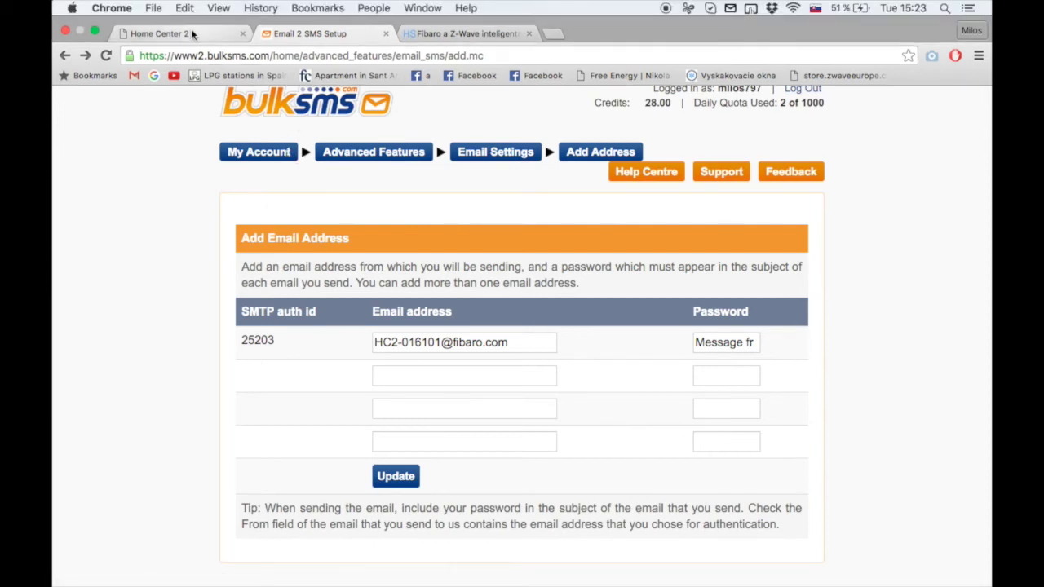
{"action": "left_click", "coordinate": [192, 35]}
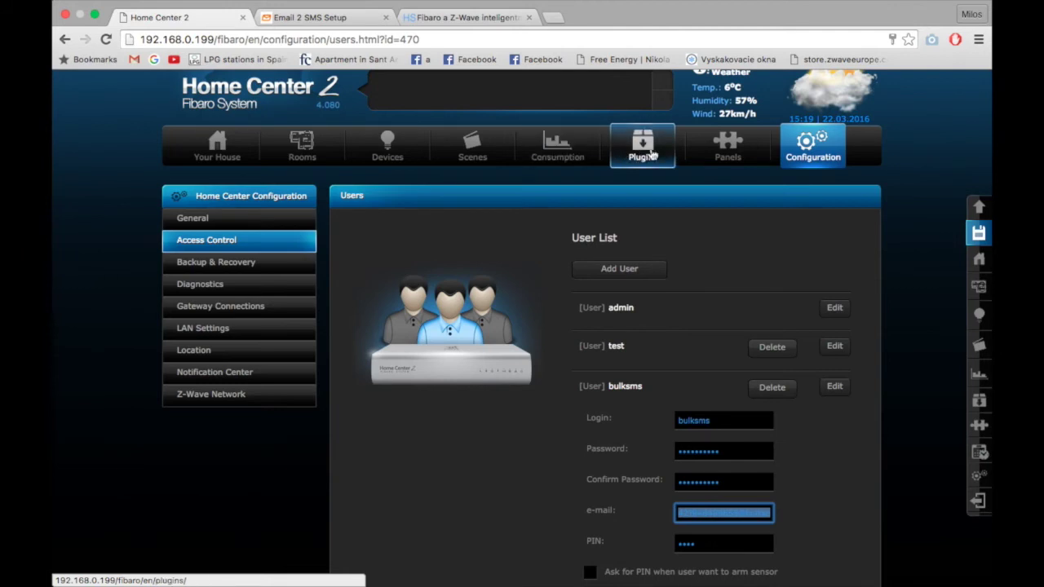
- Open the Notifications Panel from the Home Center 2 panels overview
{"action": "left_click", "coordinate": [718, 154]}
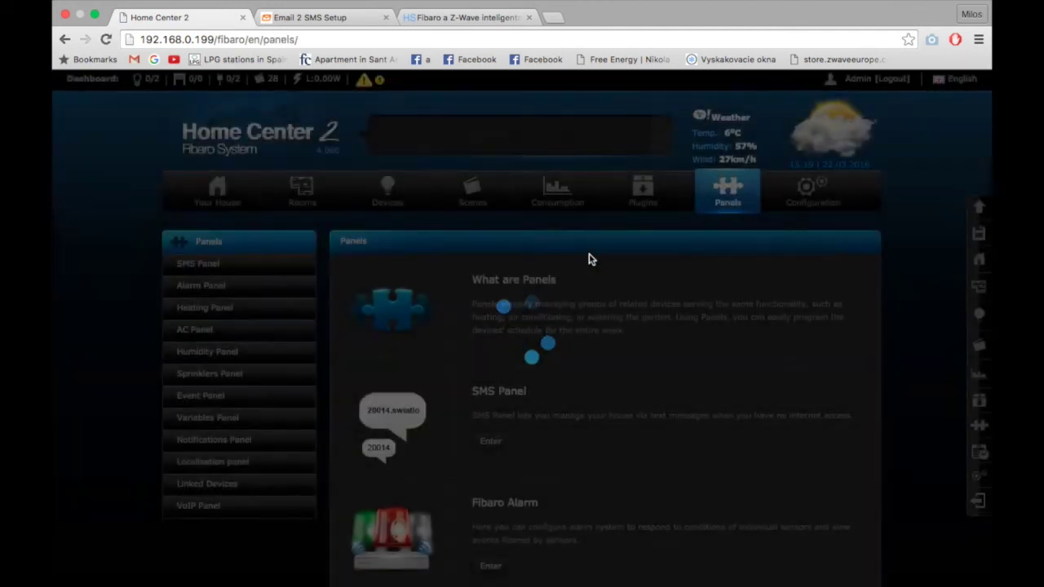
{"action": "scroll", "coordinate": [591, 260], "scroll_direction": "down", "scroll_amount": 10}
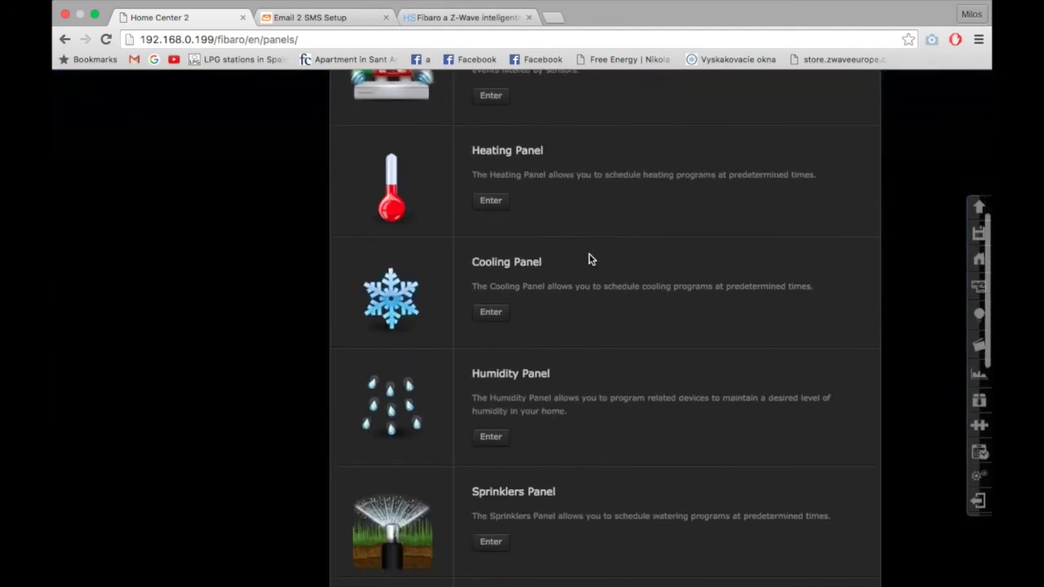
{"action": "scroll", "coordinate": [591, 259], "scroll_direction": "down", "scroll_amount": 15}
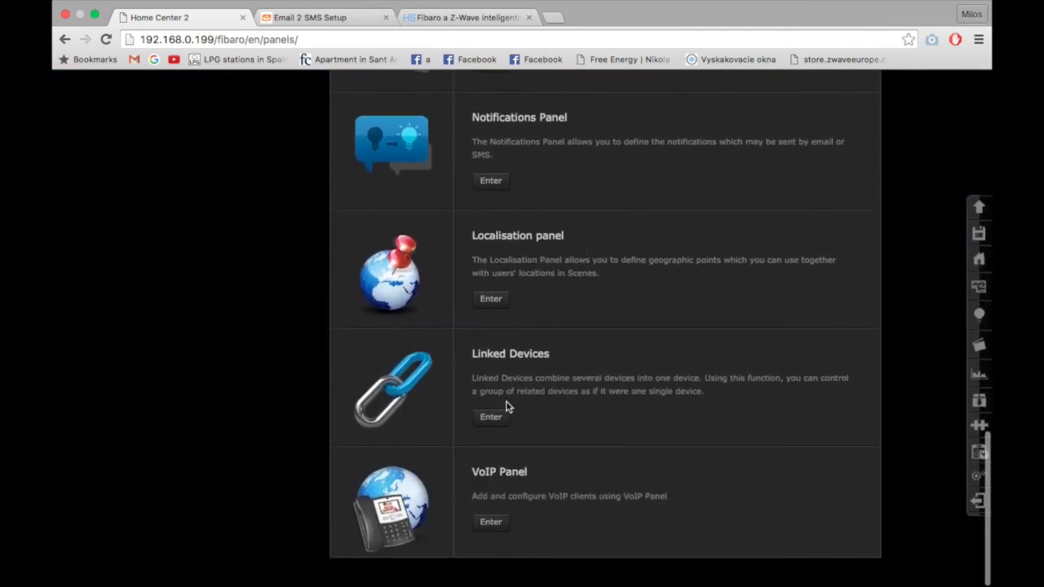
{"action": "scroll", "coordinate": [506, 406], "scroll_direction": "up", "scroll_amount": 4}
{"action": "left_click", "coordinate": [489, 346]}
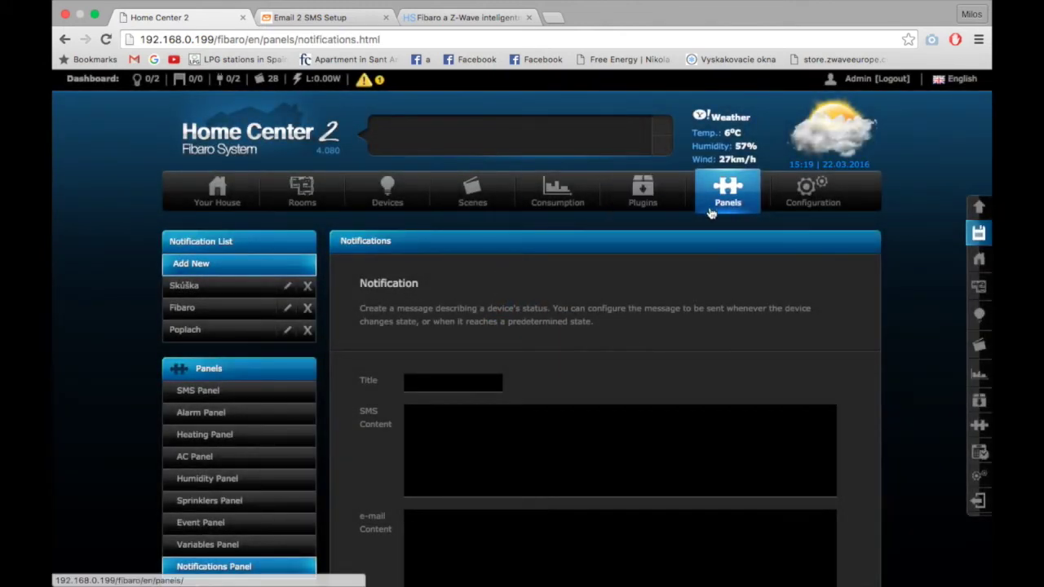
- Title the new notification "Oheň"
{"action": "scroll", "coordinate": [655, 321], "scroll_direction": "down", "scroll_amount": 1}
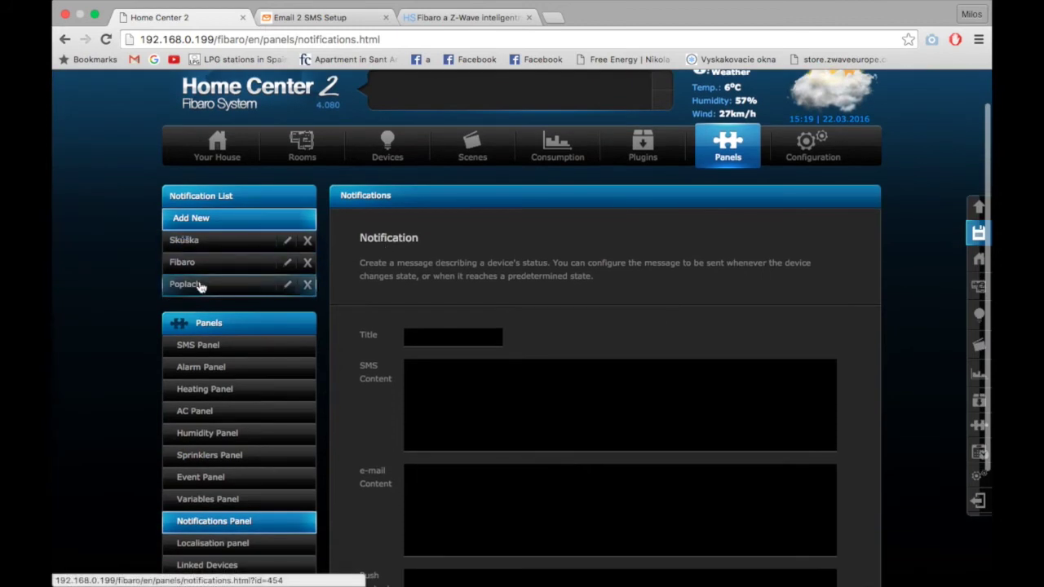
{"action": "scroll", "coordinate": [601, 256], "scroll_direction": "down", "scroll_amount": 1}
{"action": "scroll", "coordinate": [601, 256], "scroll_direction": "down", "scroll_amount": 2}
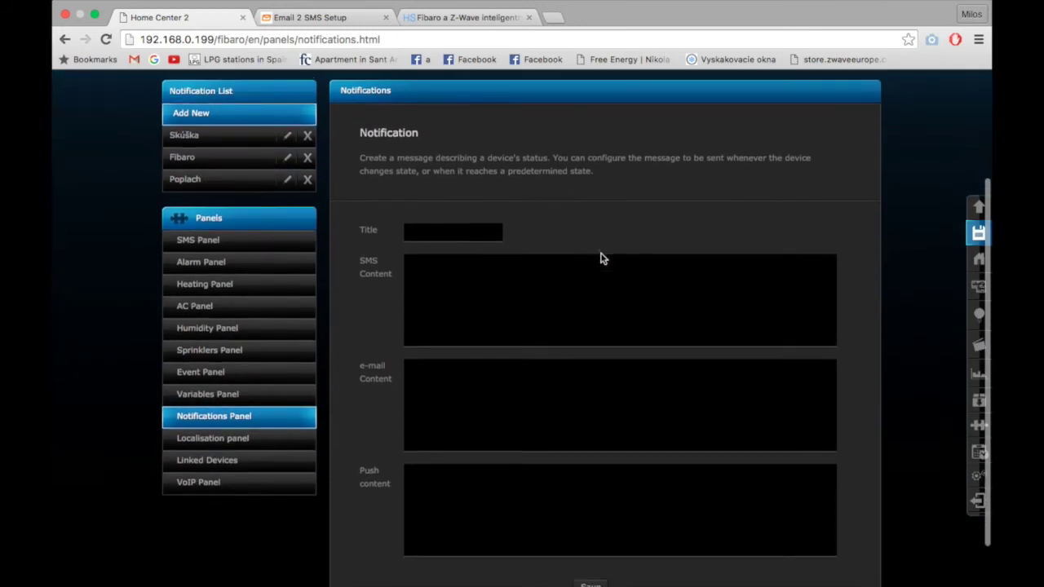
{"action": "left_click", "coordinate": [473, 233]}
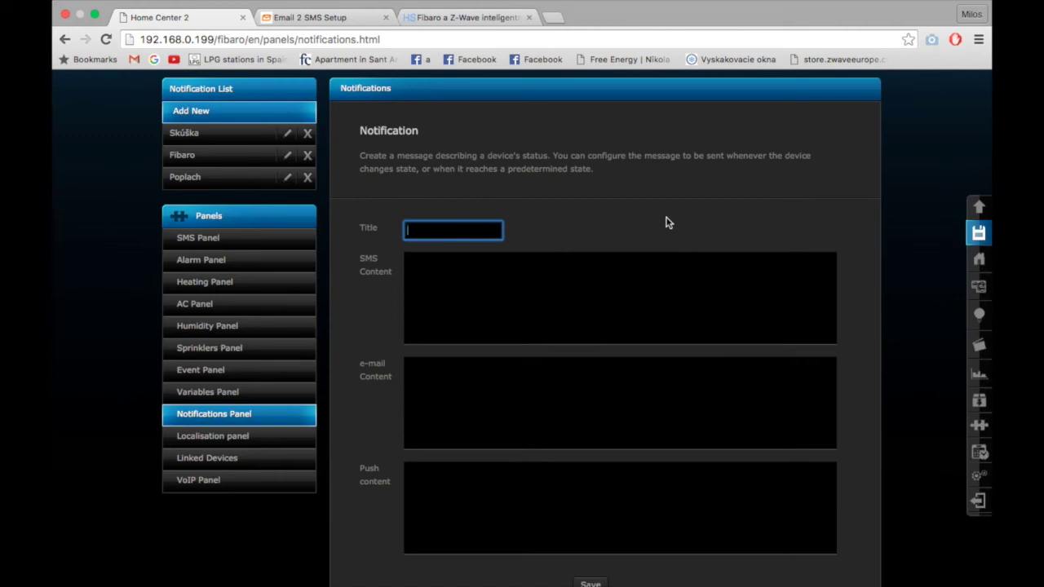
{"action": "type", "text": "BulkSMS"}
{"action": "left_click_drag", "start_coordinate": [455, 230], "coordinate": [341, 230]}
{"action": "type", "text": "P"}
{"action": "left_click", "coordinate": [466, 305]}
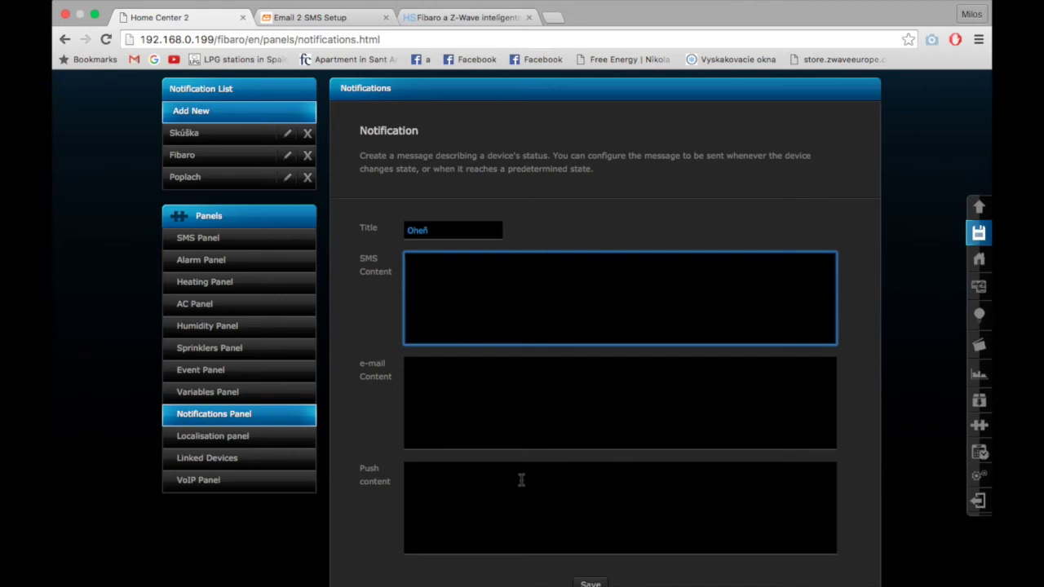
{"action": "left_click", "coordinate": [687, 214]}
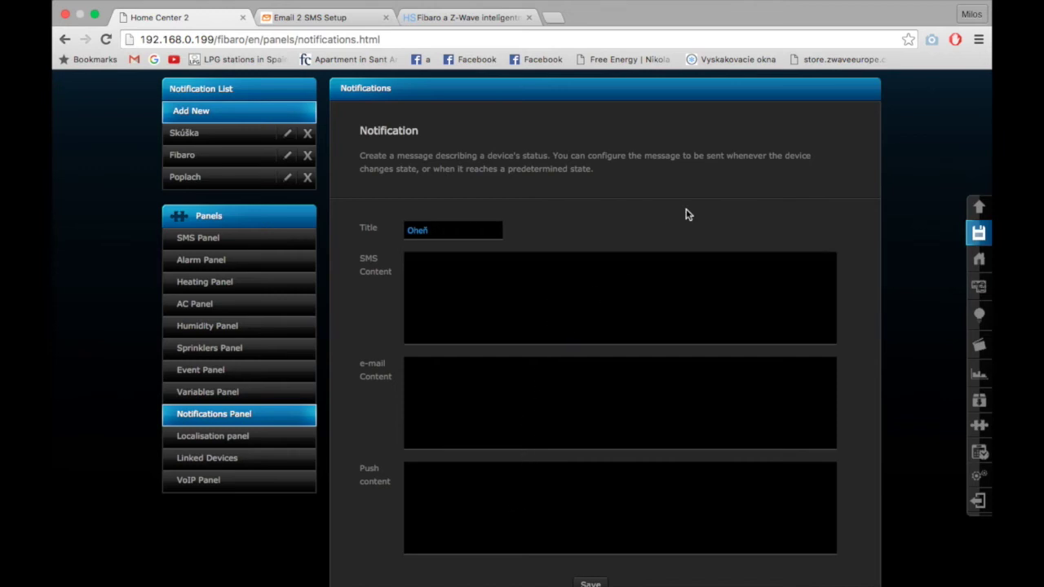
- Enter "Pozor, vznika poziar" as the notification's SMS, e-mail and push content, and save the notification
{"action": "left_click", "coordinate": [585, 318]}
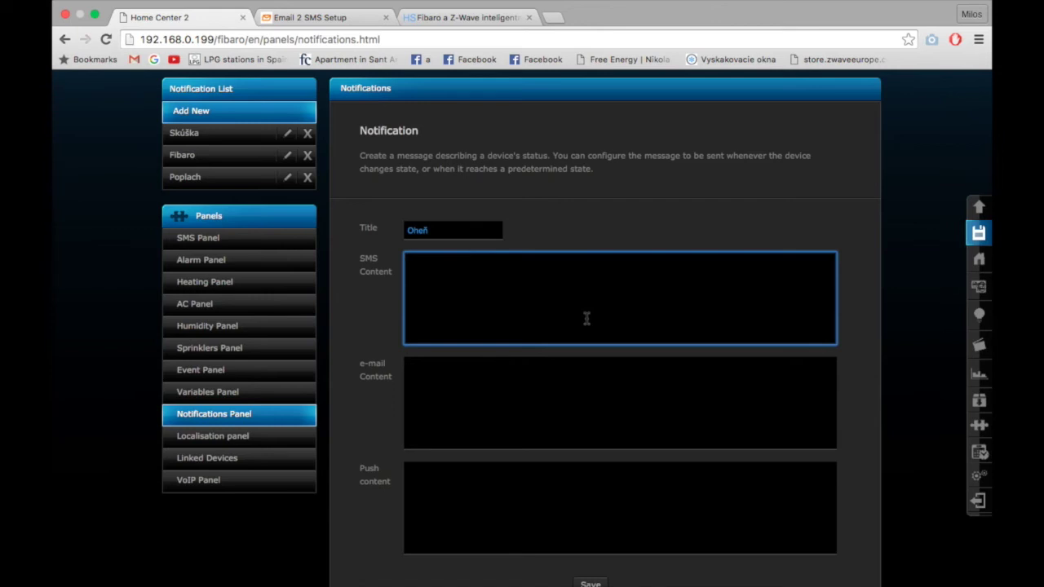
{"action": "left_click", "coordinate": [535, 396]}
{"action": "left_click", "coordinate": [521, 303]}
{"action": "type", "text": "Pozor, vznika poziar"}
{"action": "key", "text": "super+a"}
{"action": "key", "text": "super+c"}
{"action": "left_click", "coordinate": [508, 414]}
{"action": "key", "text": "super+v"}
{"action": "left_click", "coordinate": [500, 531]}
{"action": "key", "text": "super+v"}
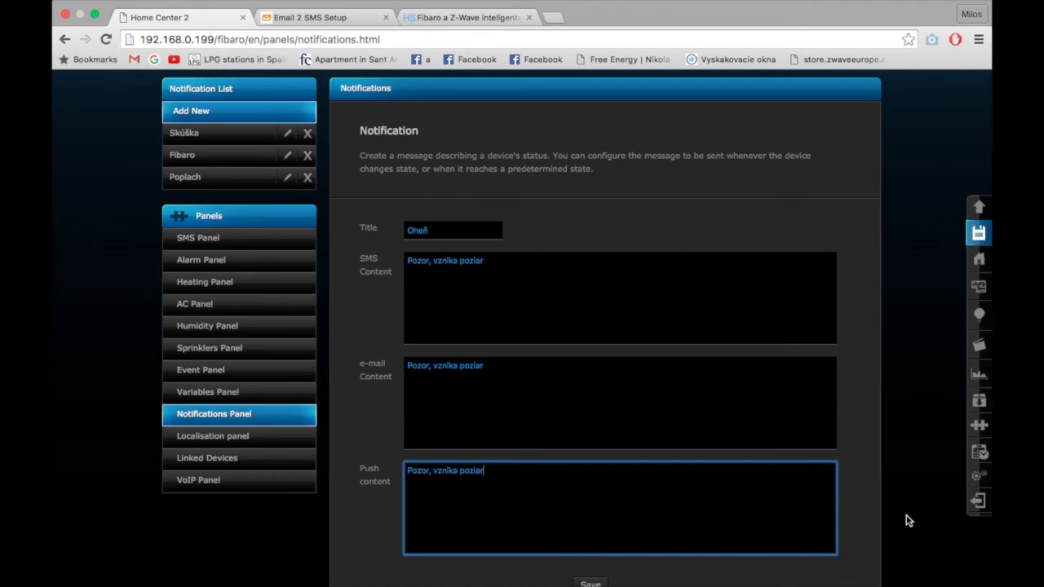
{"action": "scroll", "coordinate": [907, 521], "scroll_direction": "down", "scroll_amount": 1}
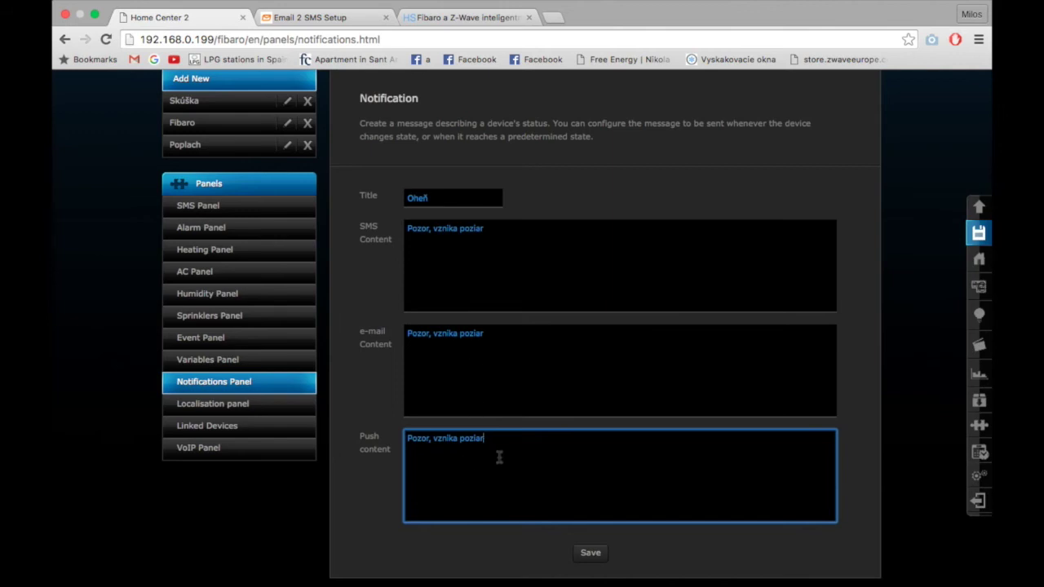
{"action": "left_click", "coordinate": [592, 554]}
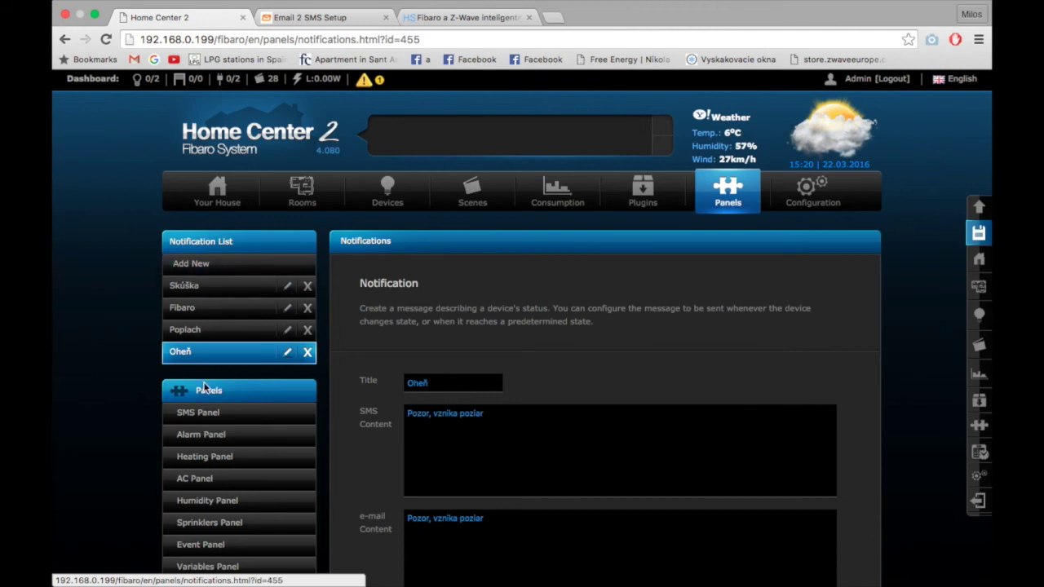
- Open the Alarm scene from the Showroom scene list and examine its advanced block editor
{"action": "left_click", "coordinate": [487, 196]}
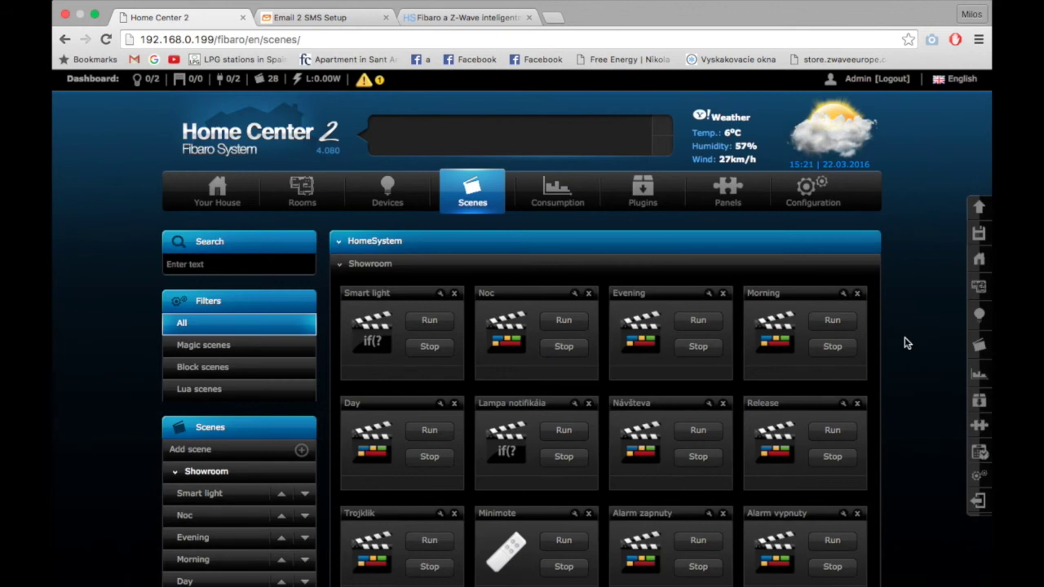
{"action": "scroll", "coordinate": [905, 342], "scroll_direction": "down", "scroll_amount": 5}
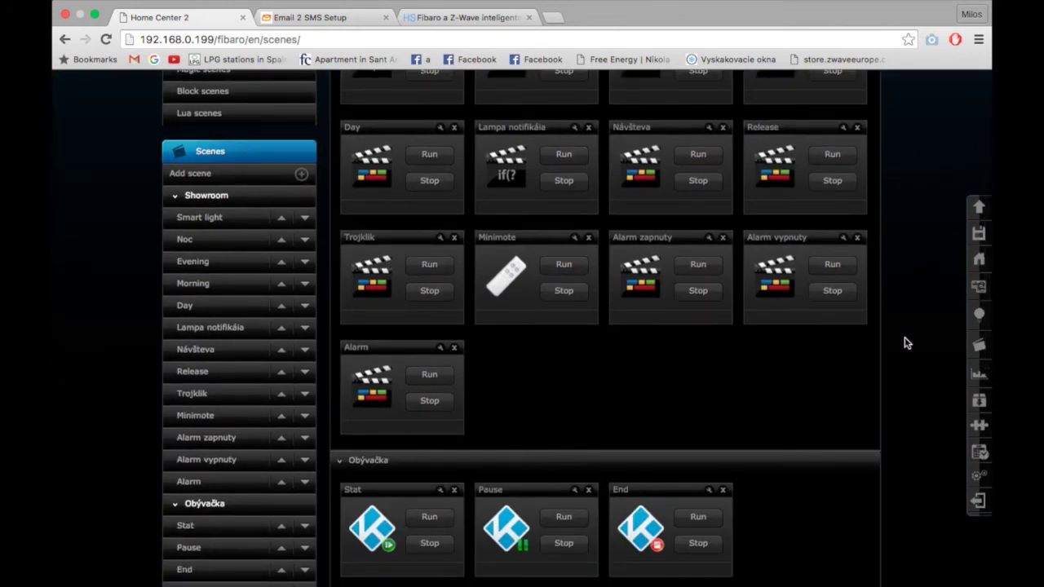
{"action": "scroll", "coordinate": [904, 342], "scroll_direction": "down", "scroll_amount": 10}
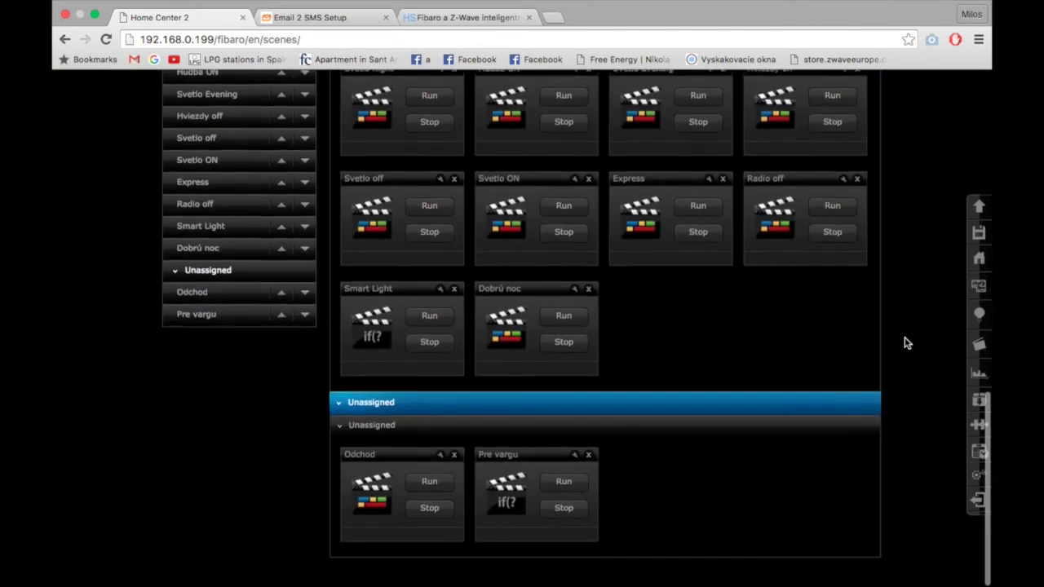
{"action": "scroll", "coordinate": [735, 312], "scroll_direction": "up", "scroll_amount": 15}
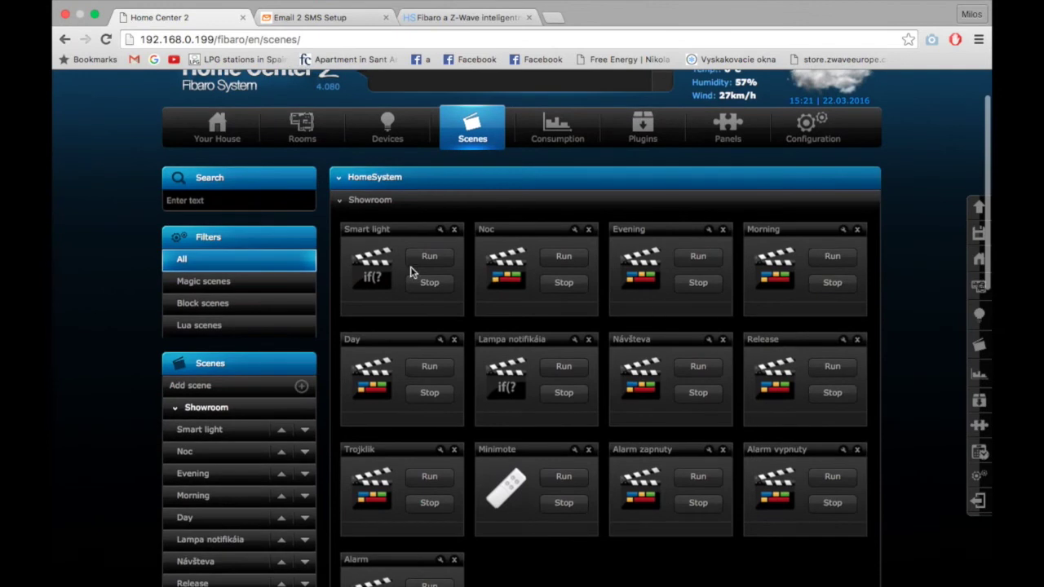
{"action": "scroll", "coordinate": [440, 345], "scroll_direction": "down", "scroll_amount": 2}
{"action": "scroll", "coordinate": [440, 345], "scroll_direction": "down", "scroll_amount": 1}
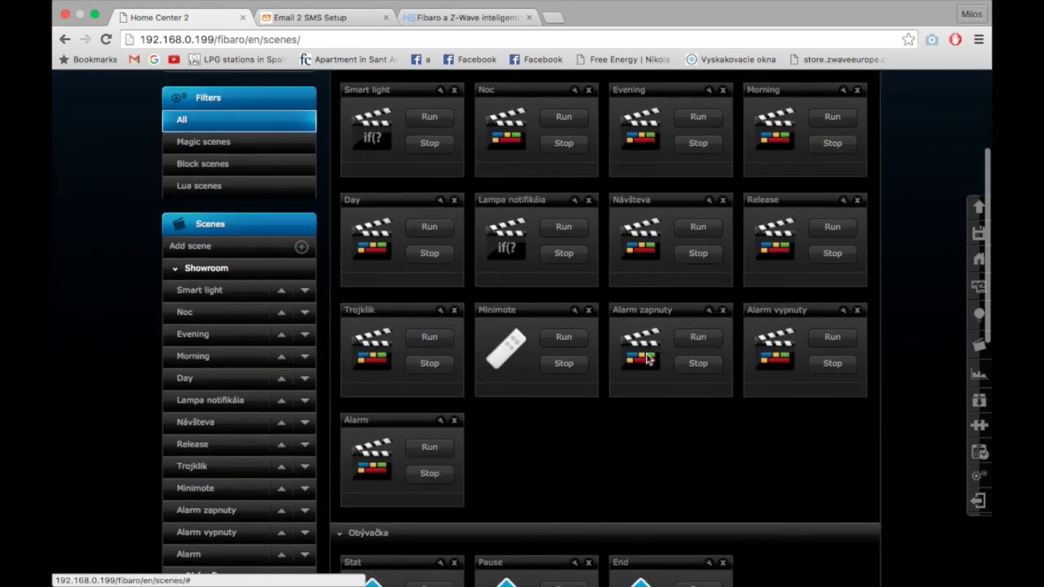
{"action": "left_click", "coordinate": [441, 422]}
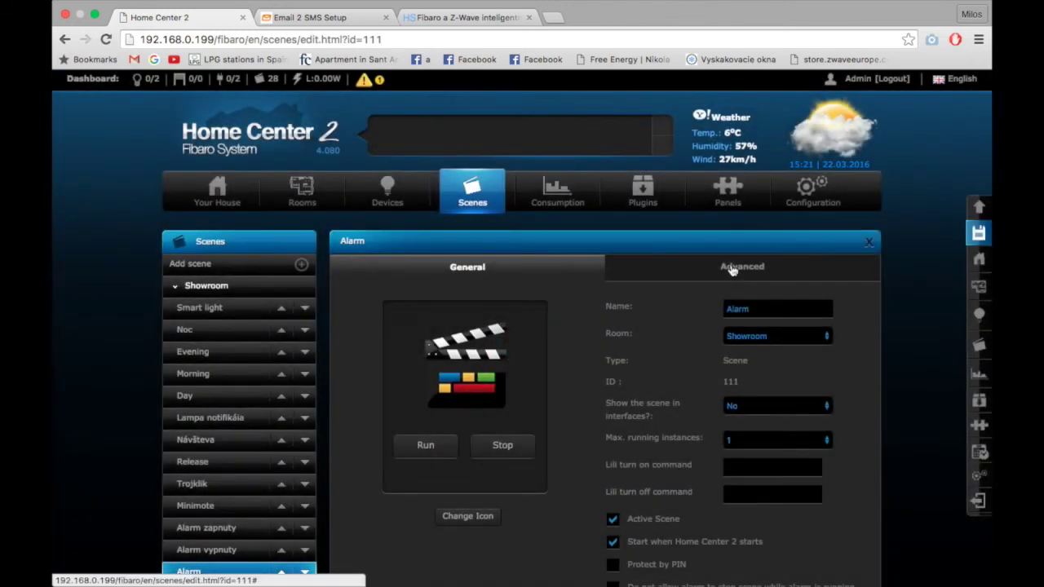
{"action": "left_click", "coordinate": [731, 269]}
{"action": "scroll", "coordinate": [864, 314], "scroll_direction": "down", "scroll_amount": 3}
{"action": "scroll", "coordinate": [865, 315], "scroll_direction": "down", "scroll_amount": 4}
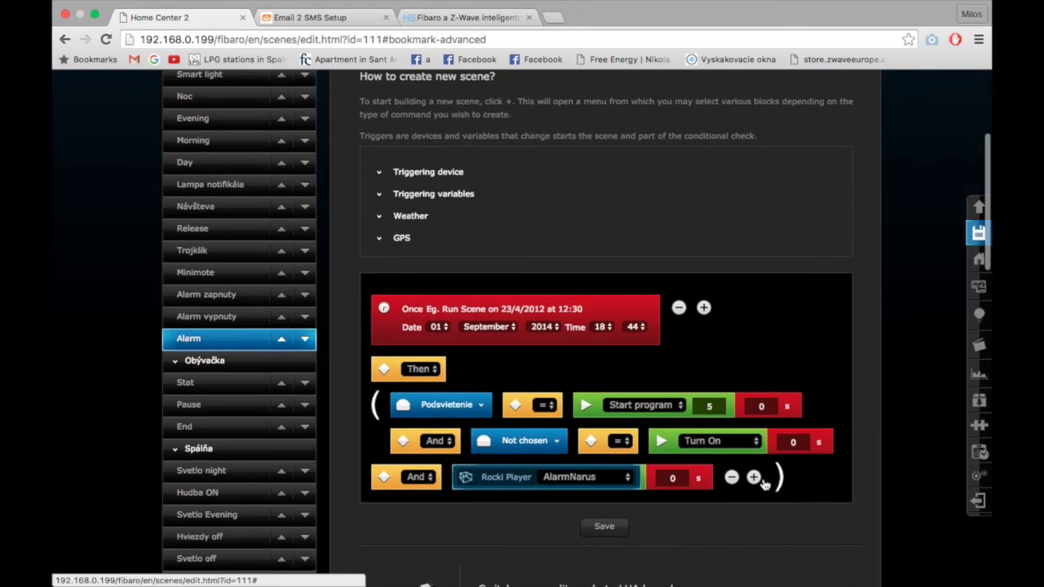
- Append an And operator after the Rocki Player AlarmNarus action in the Alarm scene
{"action": "left_click", "coordinate": [754, 478]}
{"action": "mouse_move", "coordinate": [872, 482]}
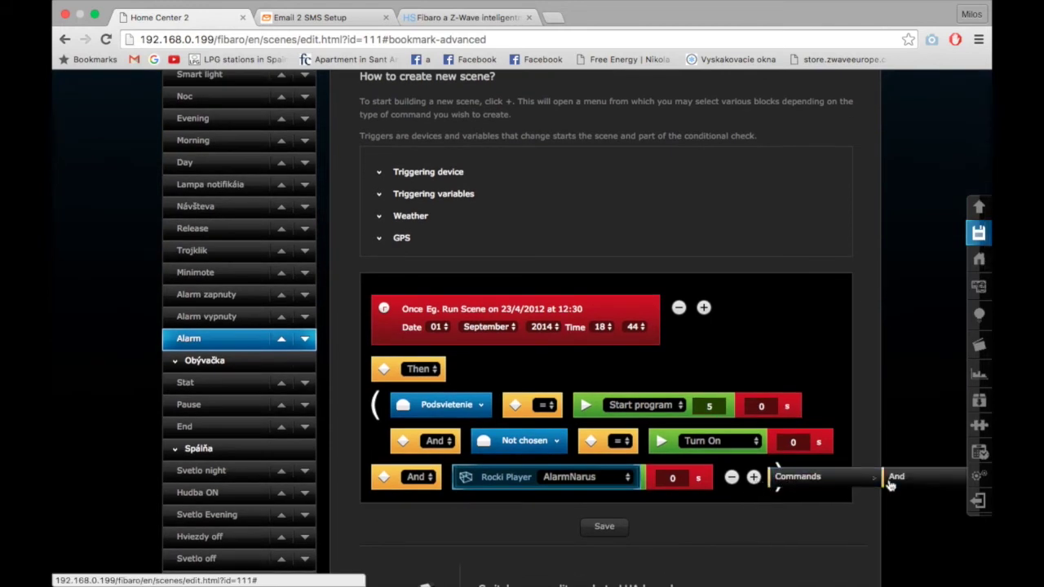
{"action": "left_click", "coordinate": [916, 480]}
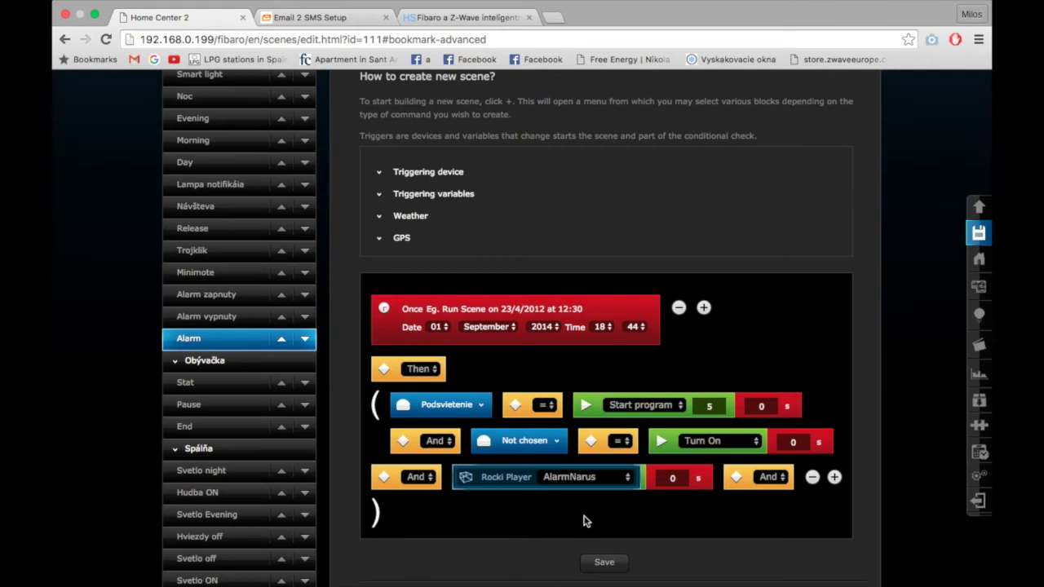
- Append an e-mail notification block that sends Oheň to the bulksms user after the last And operator
{"action": "left_click", "coordinate": [833, 479]}
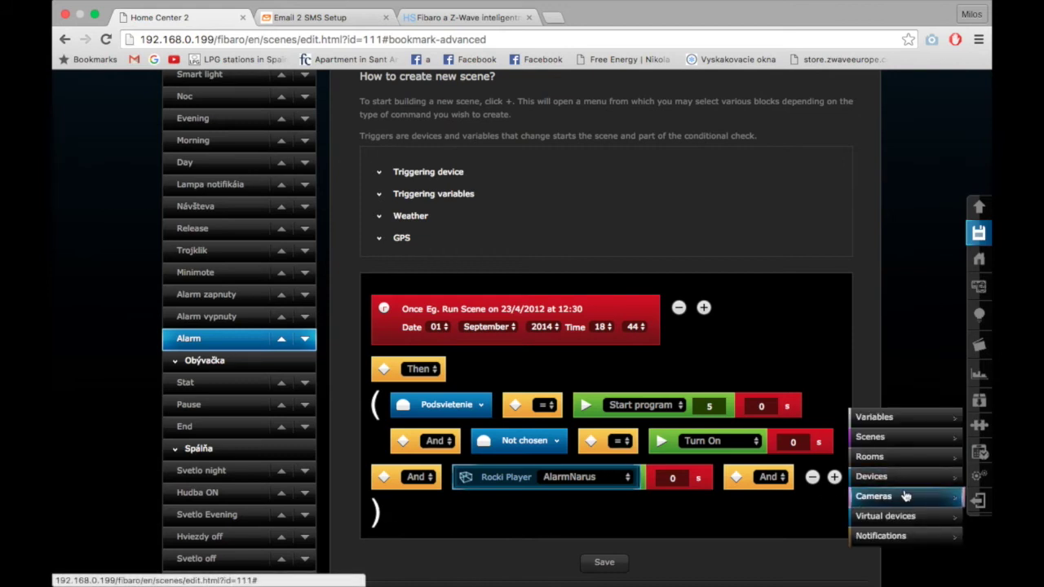
{"action": "scroll", "coordinate": [905, 494], "scroll_direction": "down", "scroll_amount": 1}
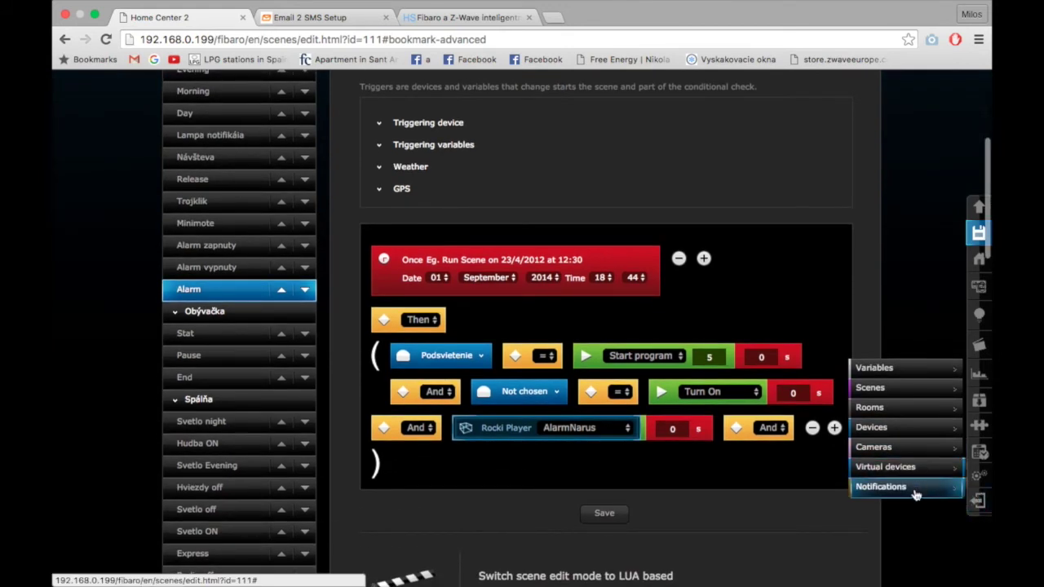
{"action": "mouse_move", "coordinate": [924, 489]}
{"action": "scroll", "coordinate": [918, 494], "scroll_direction": "right", "scroll_amount": 3}
{"action": "mouse_move", "coordinate": [887, 545]}
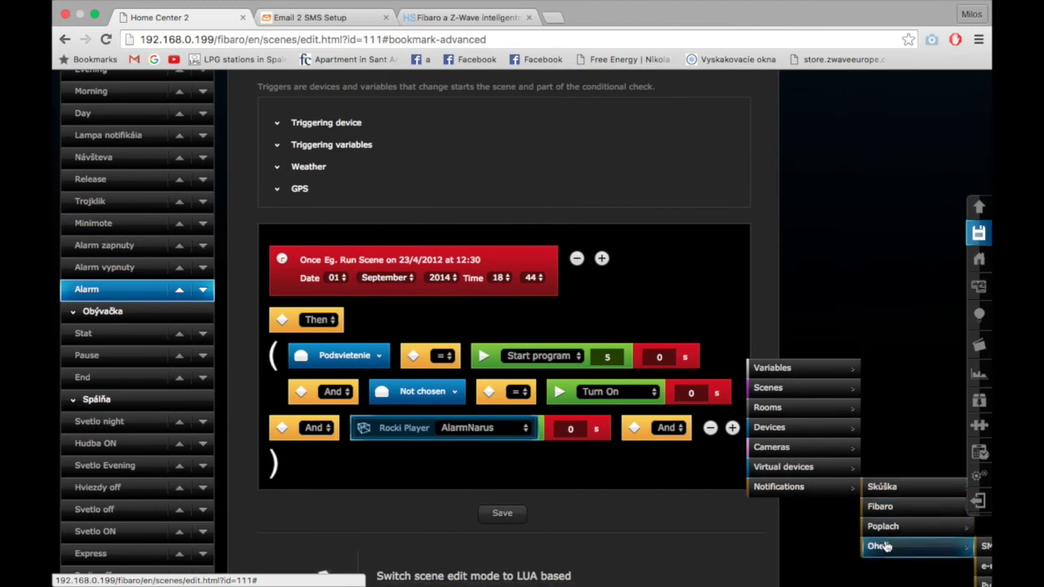
{"action": "scroll", "coordinate": [887, 554], "scroll_direction": "right", "scroll_amount": 3}
{"action": "scroll", "coordinate": [885, 569], "scroll_direction": "right", "scroll_amount": 3}
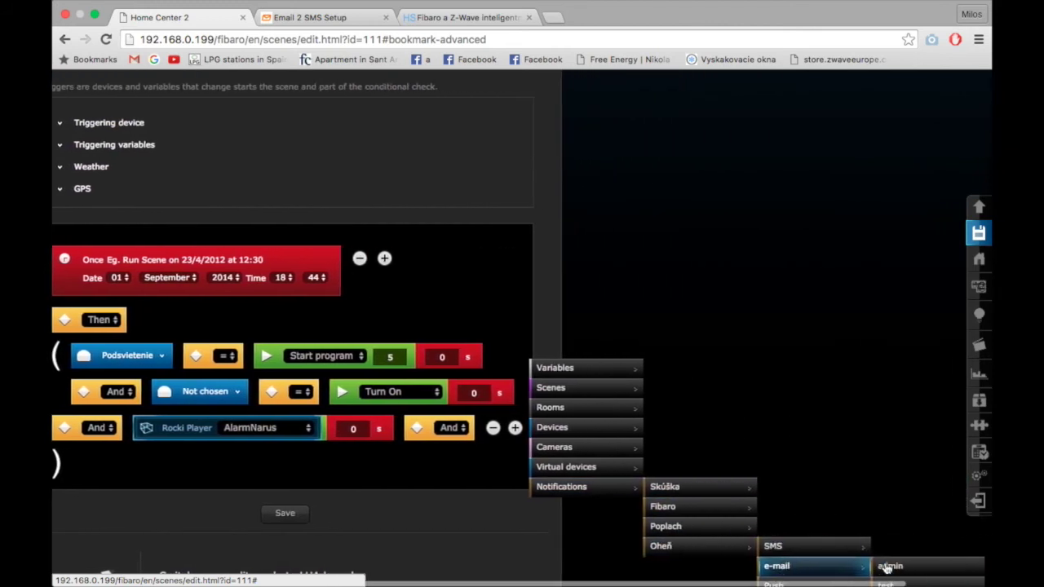
{"action": "scroll", "coordinate": [881, 571], "scroll_direction": "down", "scroll_amount": 1}
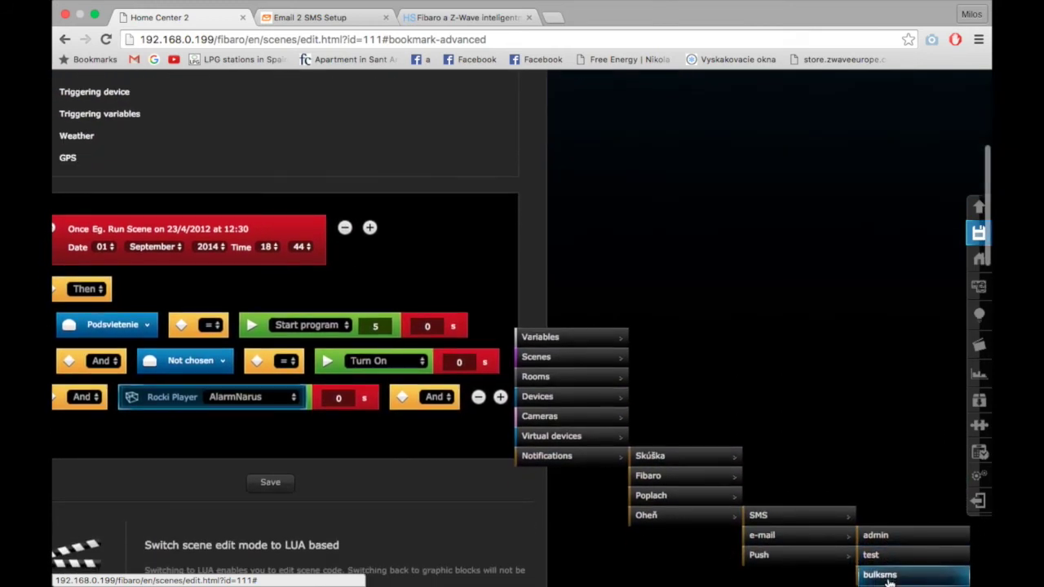
{"action": "left_click", "coordinate": [885, 576]}
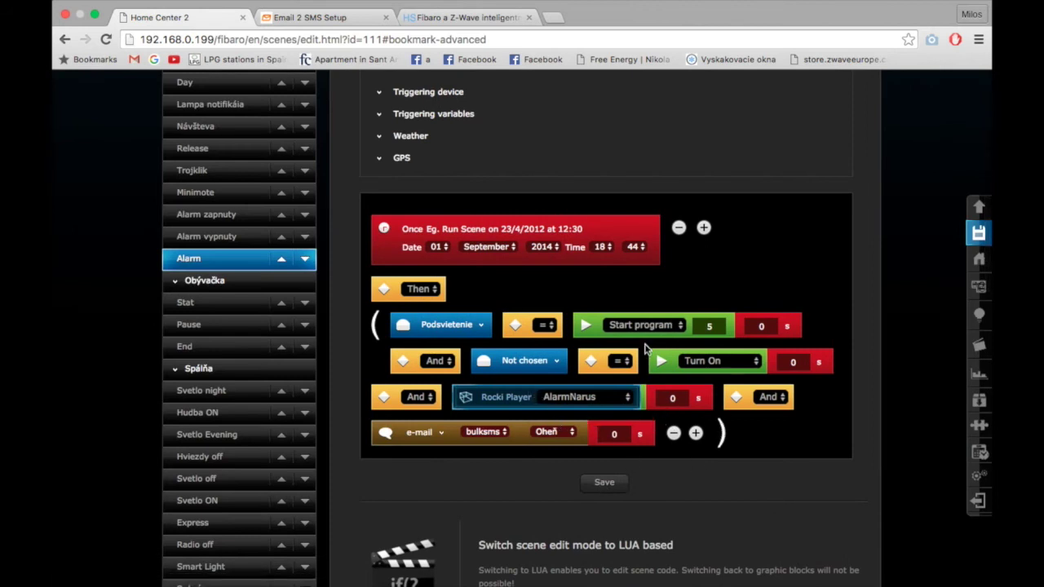
- Remove the e-mail notification block and the And operator before it from the Alarm scene
{"action": "left_click", "coordinate": [673, 435]}
{"action": "left_click", "coordinate": [809, 399]}
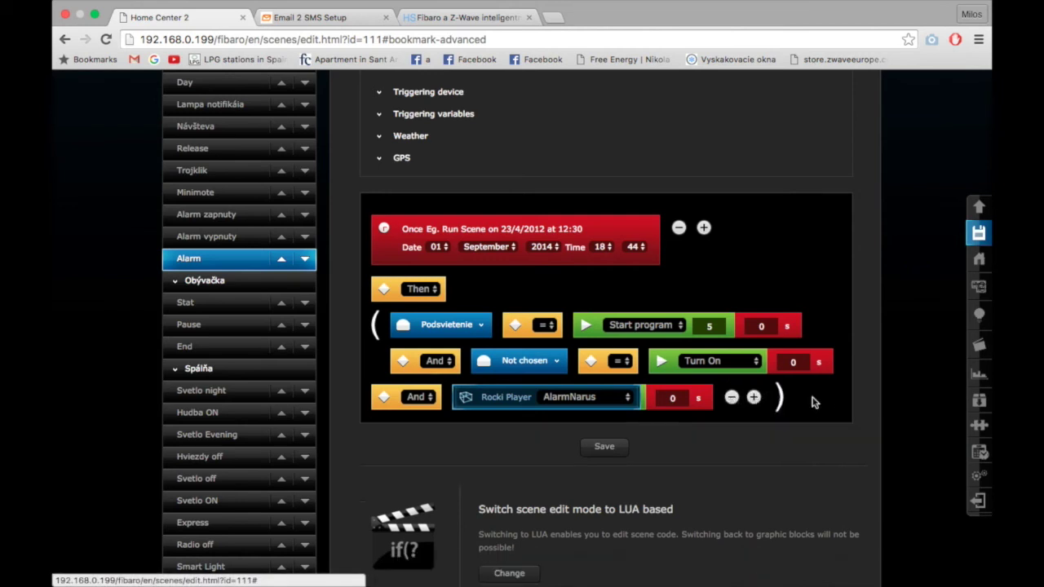
- Return to the scene list and add a new scene using graphic blocks
{"action": "scroll", "coordinate": [811, 402], "scroll_direction": "up", "scroll_amount": 3}
{"action": "scroll", "coordinate": [811, 402], "scroll_direction": "up", "scroll_amount": 5}
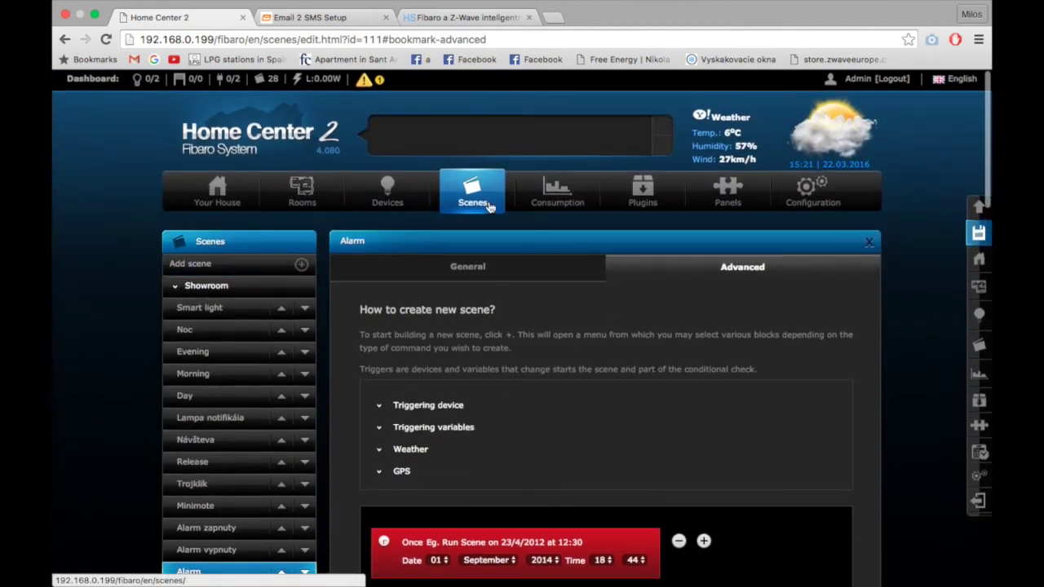
{"action": "left_click", "coordinate": [489, 206]}
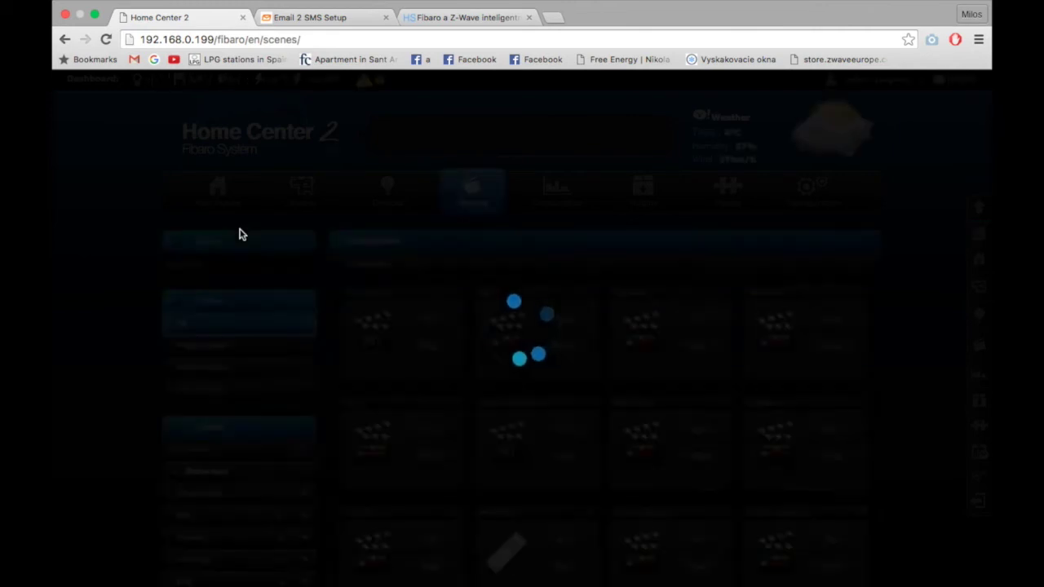
{"action": "scroll", "coordinate": [286, 326], "scroll_direction": "down", "scroll_amount": 10}
{"action": "scroll", "coordinate": [302, 380], "scroll_direction": "up", "scroll_amount": 15}
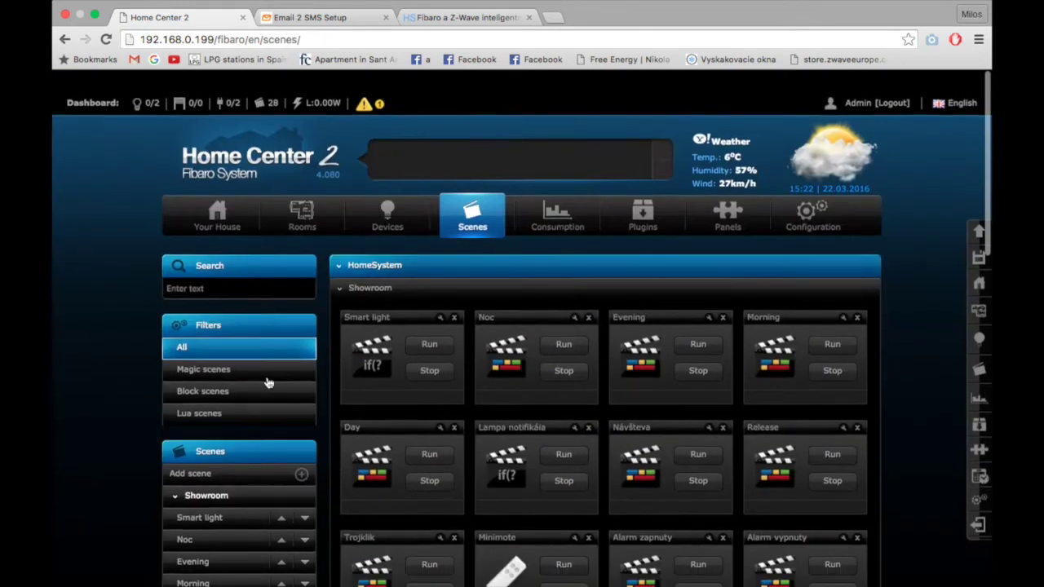
{"action": "left_click", "coordinate": [214, 453]}
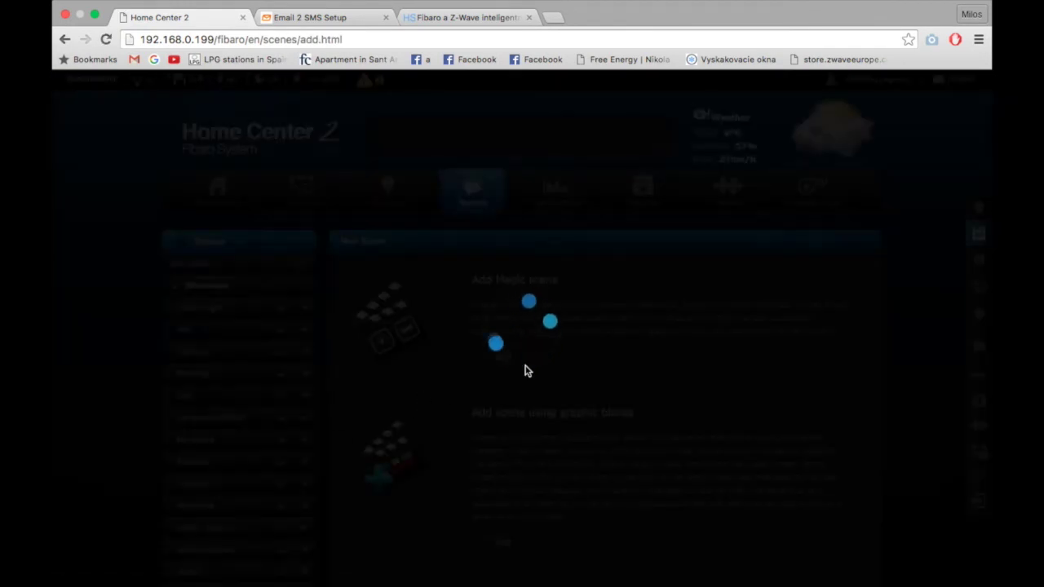
{"action": "scroll", "coordinate": [499, 452], "scroll_direction": "down", "scroll_amount": 2}
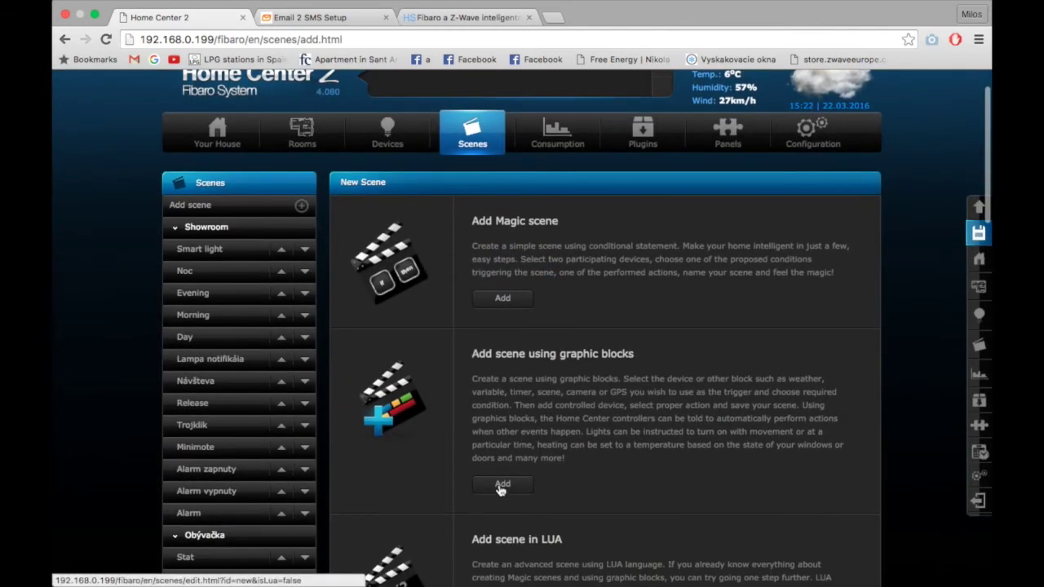
{"action": "left_click", "coordinate": [500, 486]}
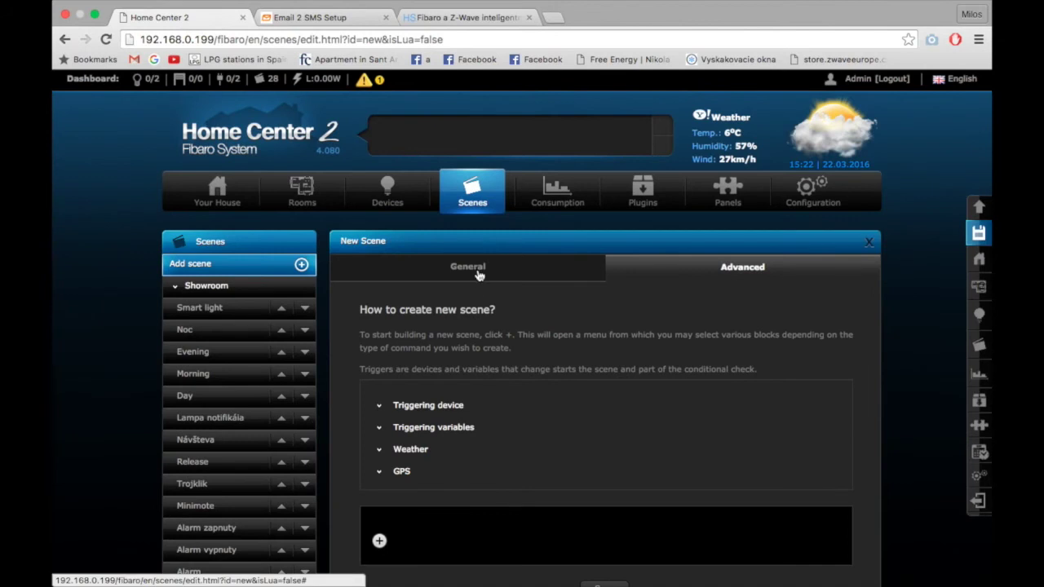
- Name the new scene "Oheň" and set showing the scene in interfaces to No
{"action": "left_click", "coordinate": [479, 274]}
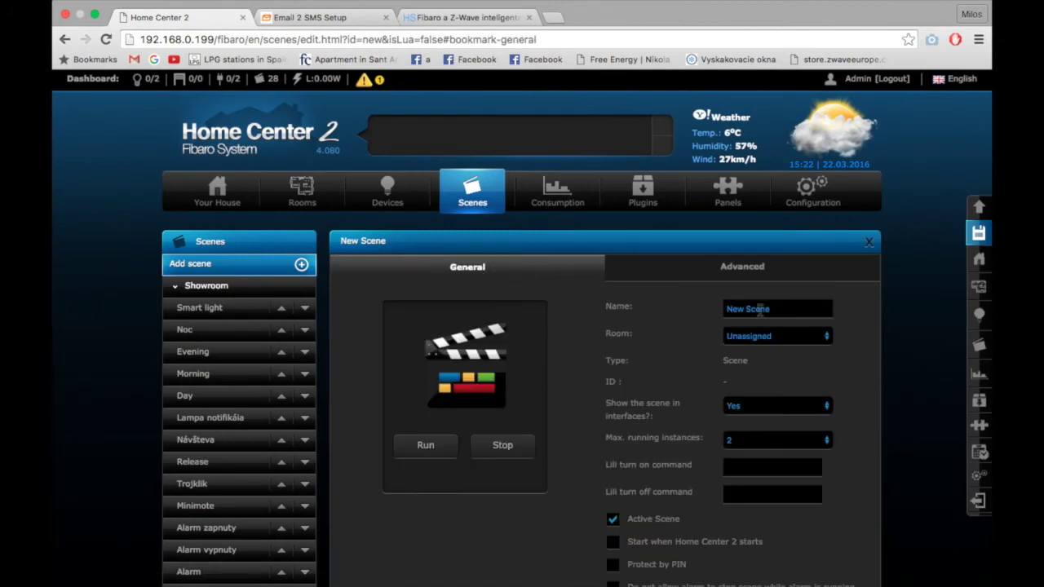
{"action": "left_click", "coordinate": [796, 309]}
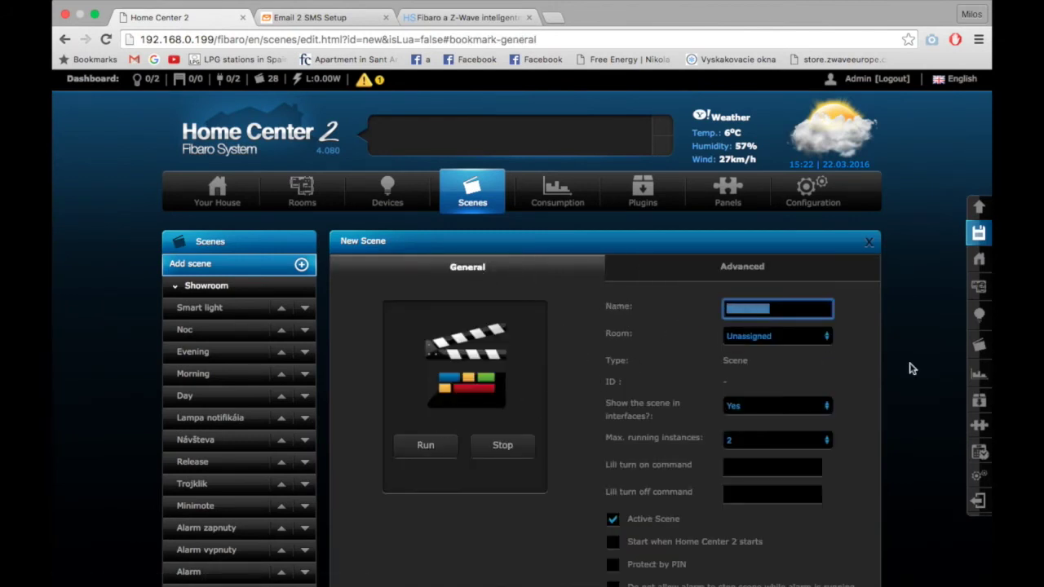
{"action": "type", "text": "Oheň"}
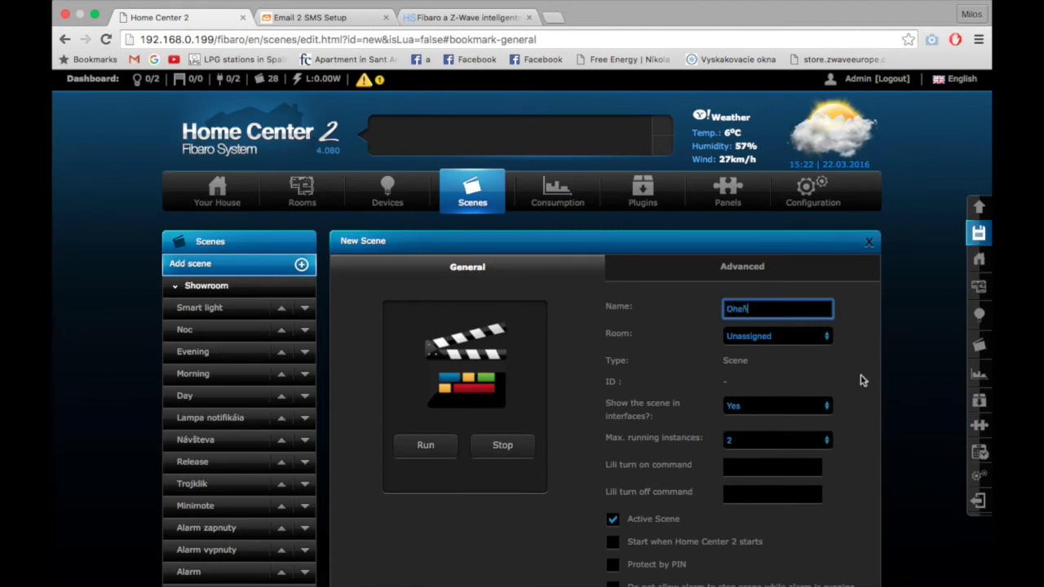
{"action": "left_click", "coordinate": [787, 343]}
{"action": "left_click", "coordinate": [780, 338]}
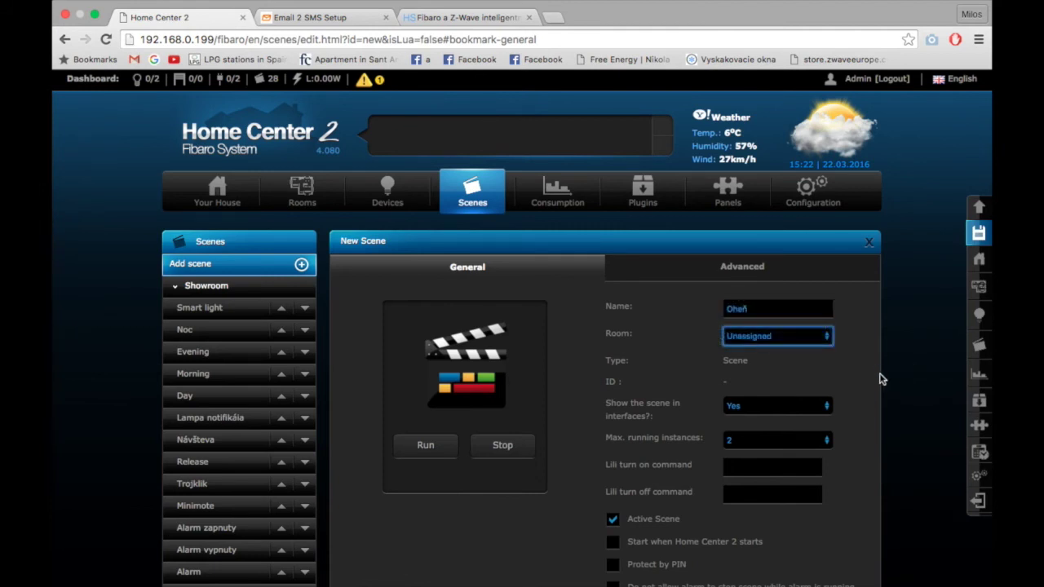
{"action": "left_click", "coordinate": [780, 438]}
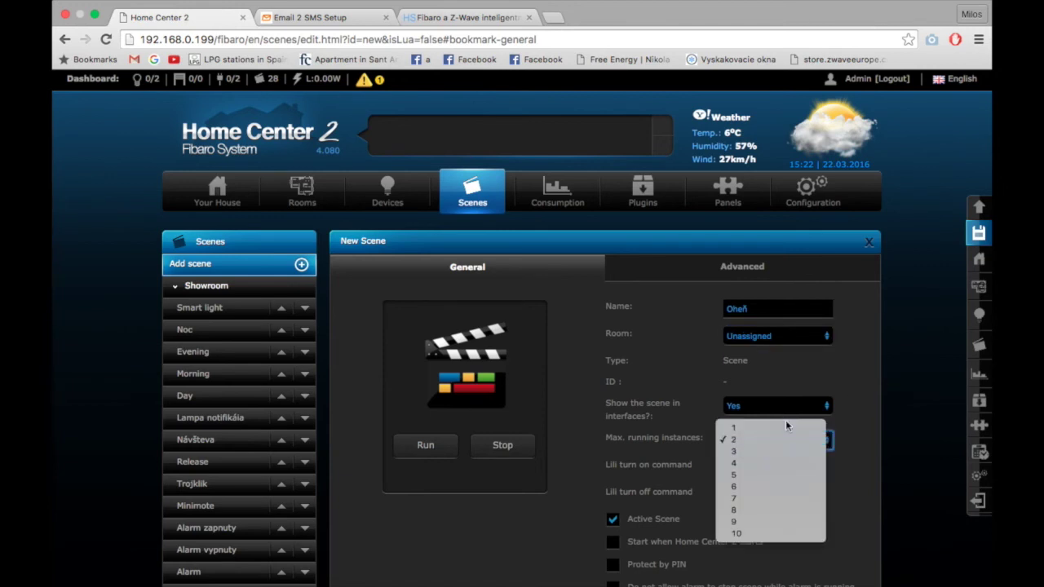
{"action": "left_click", "coordinate": [785, 436]}
{"action": "left_click", "coordinate": [788, 410]}
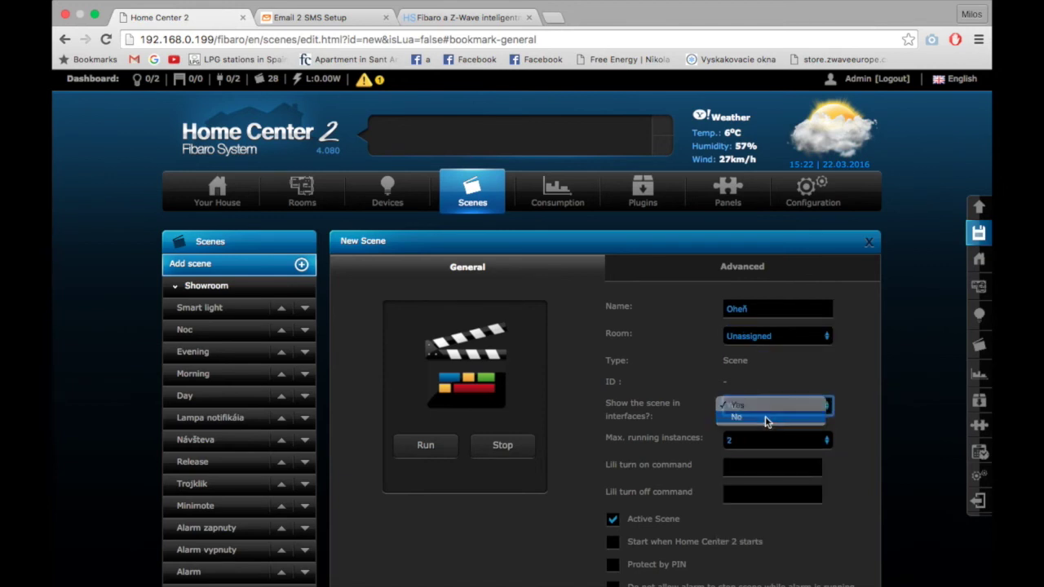
{"action": "left_click", "coordinate": [770, 417]}
- Add the Dvere device from the HomeSystem Showroom as the scene's condition, with its state set to Breached
{"action": "left_click", "coordinate": [709, 272]}
{"action": "scroll", "coordinate": [877, 372], "scroll_direction": "down", "scroll_amount": 3}
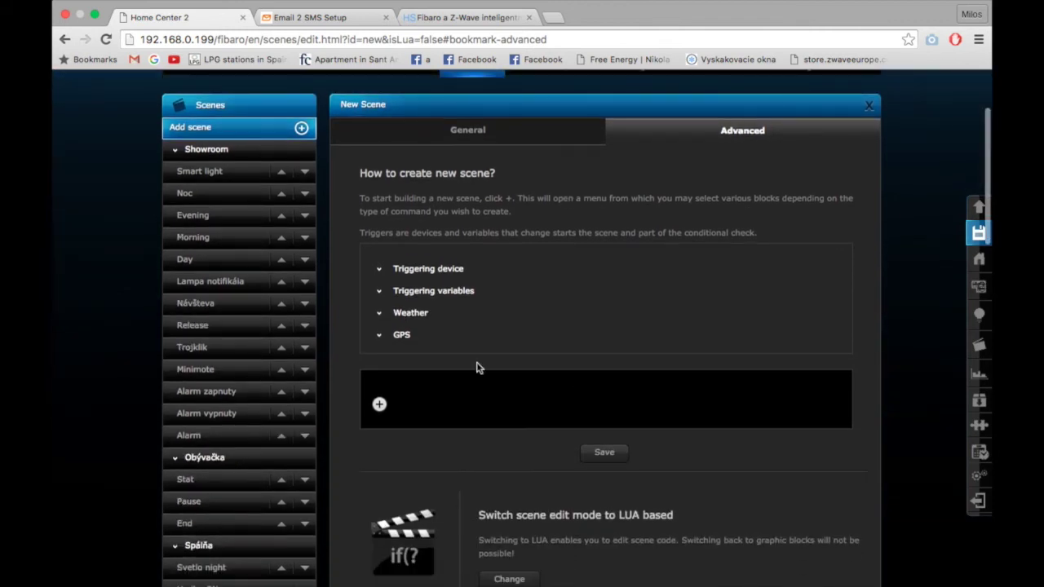
{"action": "scroll", "coordinate": [477, 366], "scroll_direction": "down", "scroll_amount": 3}
{"action": "left_click", "coordinate": [375, 316]}
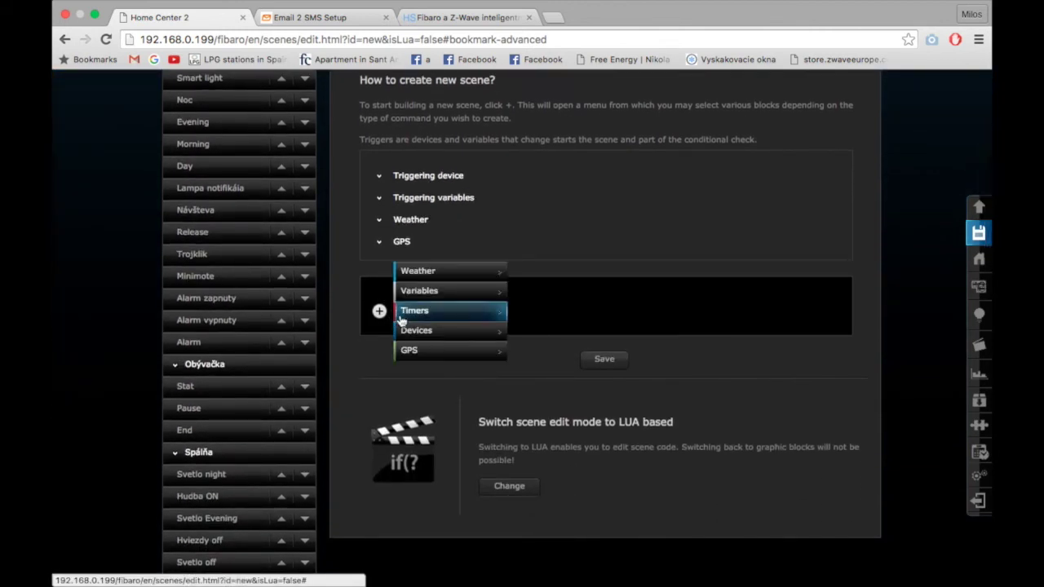
{"action": "mouse_move", "coordinate": [443, 333]}
{"action": "mouse_move", "coordinate": [553, 356]}
{"action": "mouse_move", "coordinate": [675, 356]}
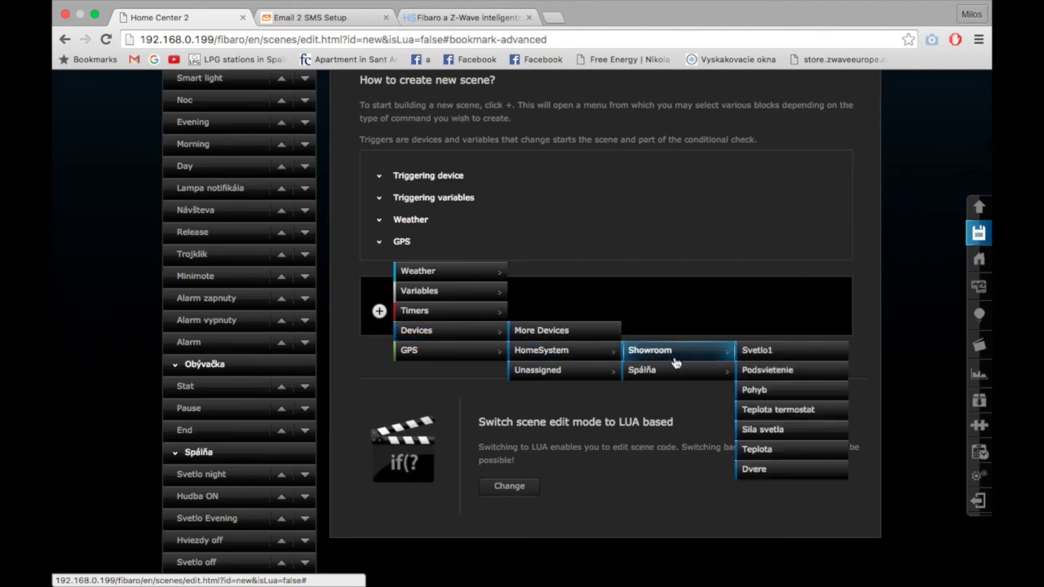
{"action": "left_click", "coordinate": [762, 470]}
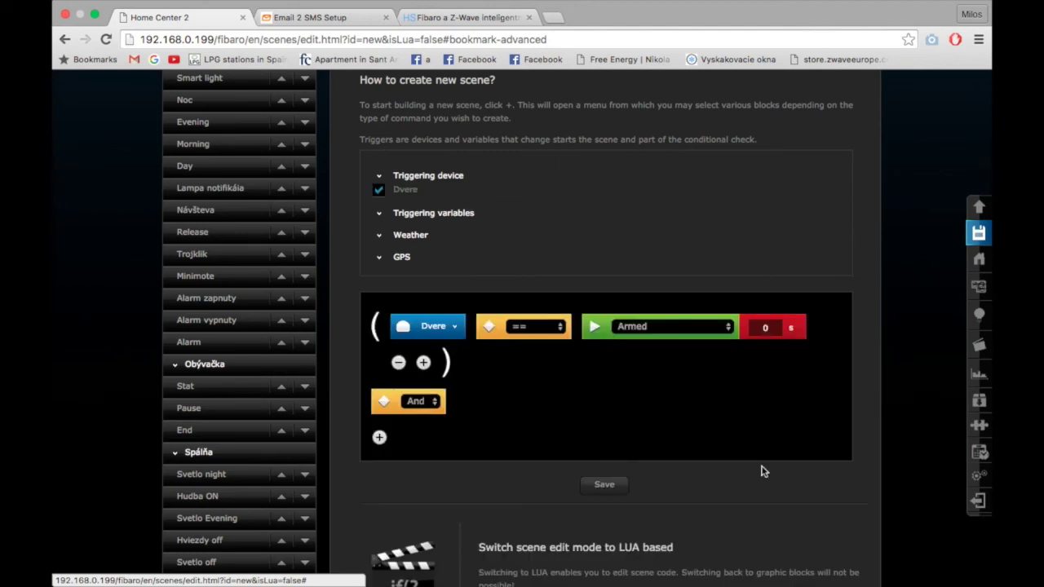
{"action": "left_click", "coordinate": [638, 330]}
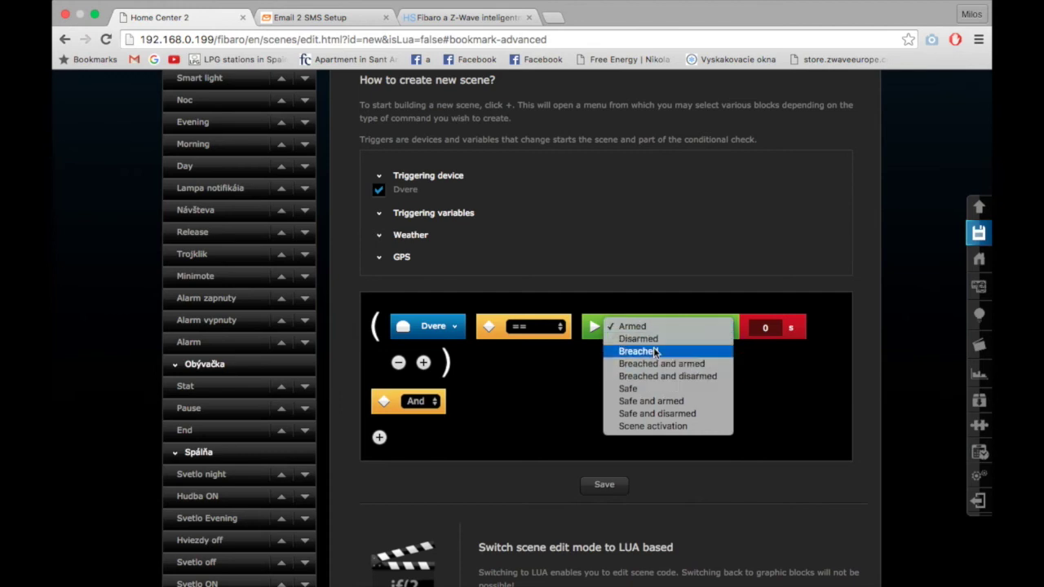
{"action": "left_click", "coordinate": [655, 351]}
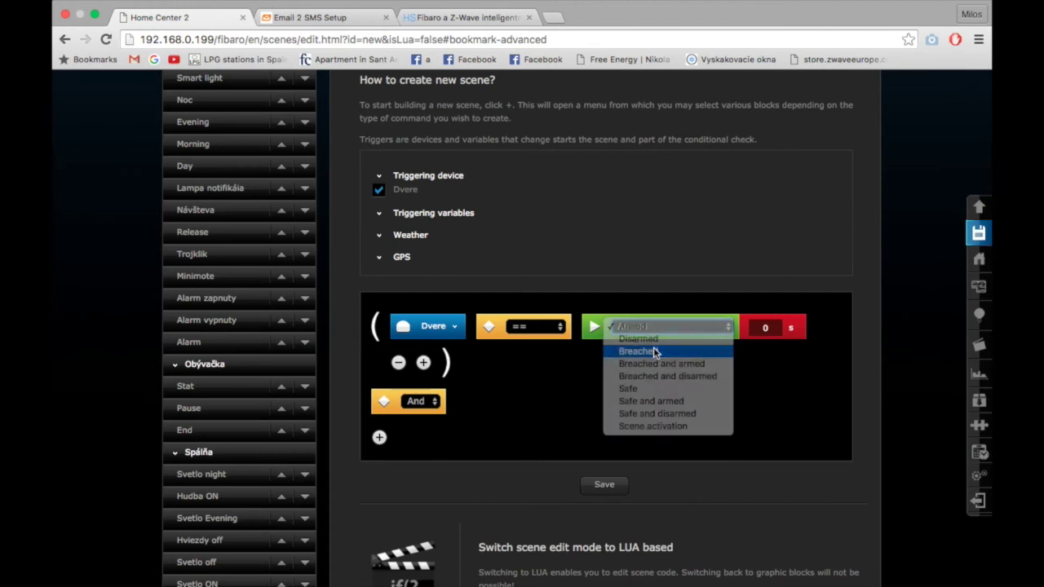
- Complete the scene with a Then operator followed by the Oheň e-mail notification for the bulksms user, and save it
{"action": "left_click", "coordinate": [418, 404]}
{"action": "left_click", "coordinate": [415, 425]}
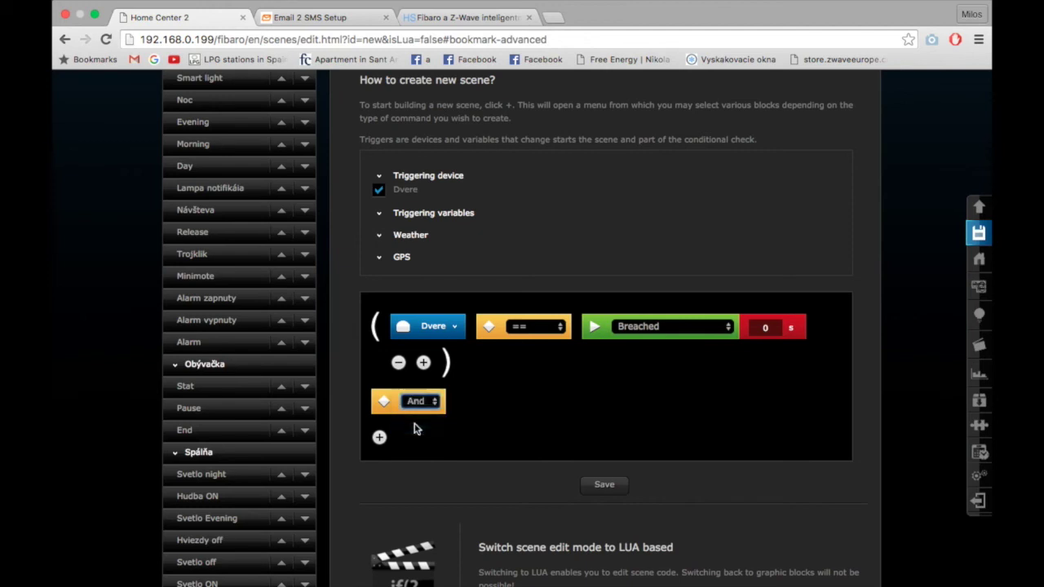
{"action": "scroll", "coordinate": [522, 429], "scroll_direction": "down", "scroll_amount": 2}
{"action": "left_click", "coordinate": [378, 358]}
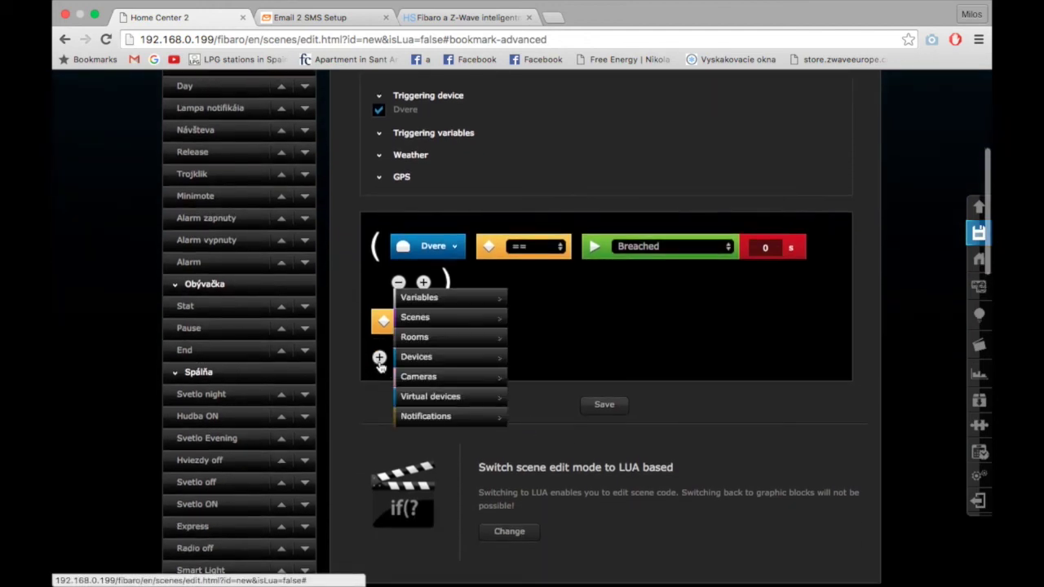
{"action": "mouse_move", "coordinate": [436, 415]}
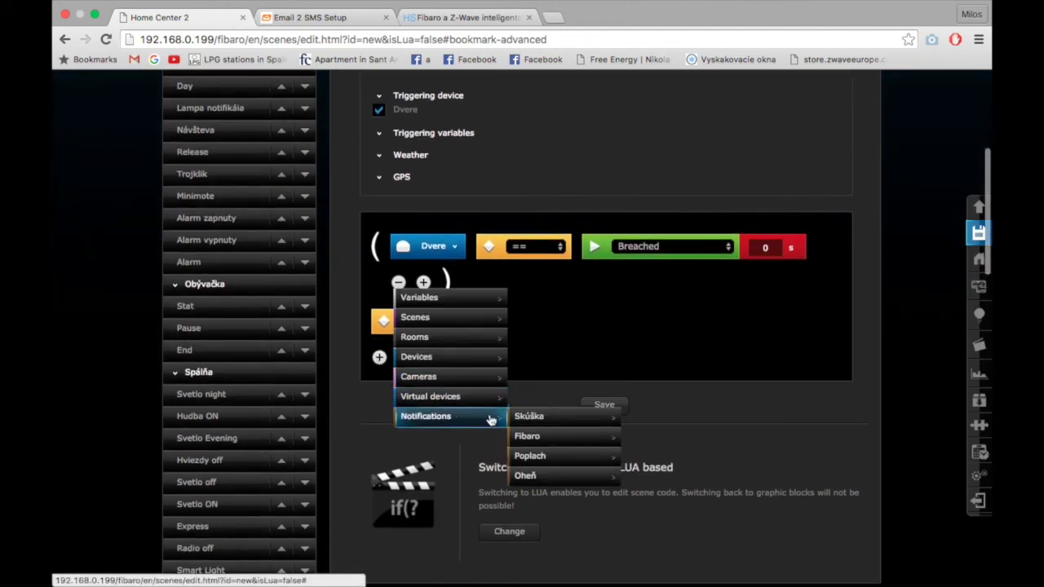
{"action": "mouse_move", "coordinate": [559, 474]}
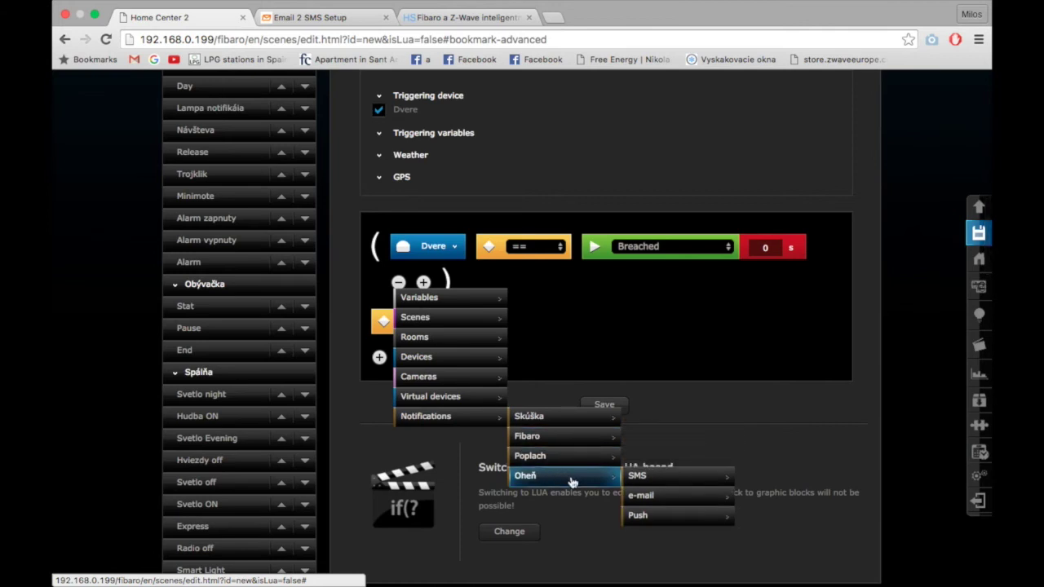
{"action": "mouse_move", "coordinate": [666, 496]}
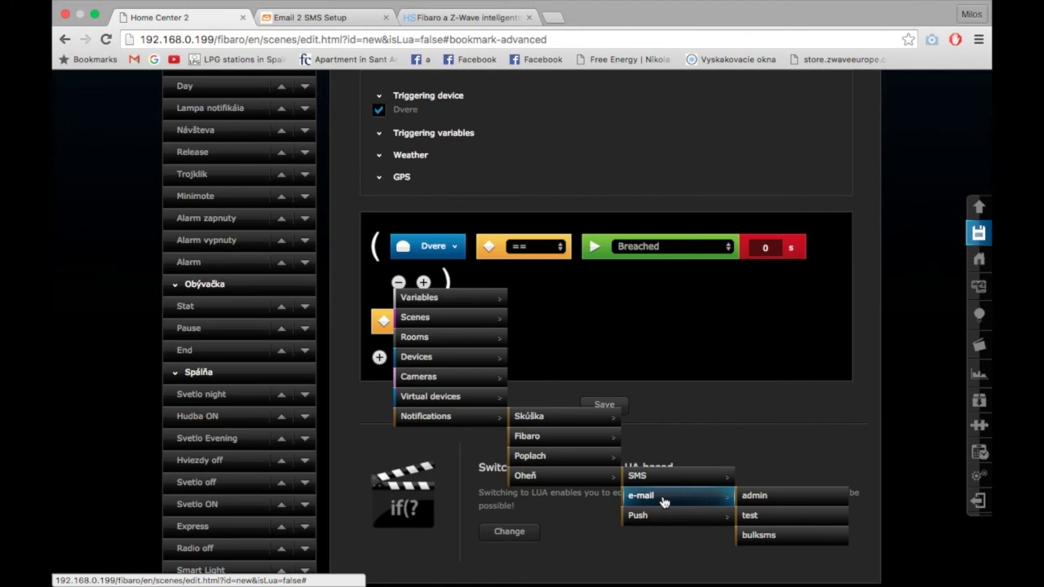
{"action": "left_click", "coordinate": [786, 536]}
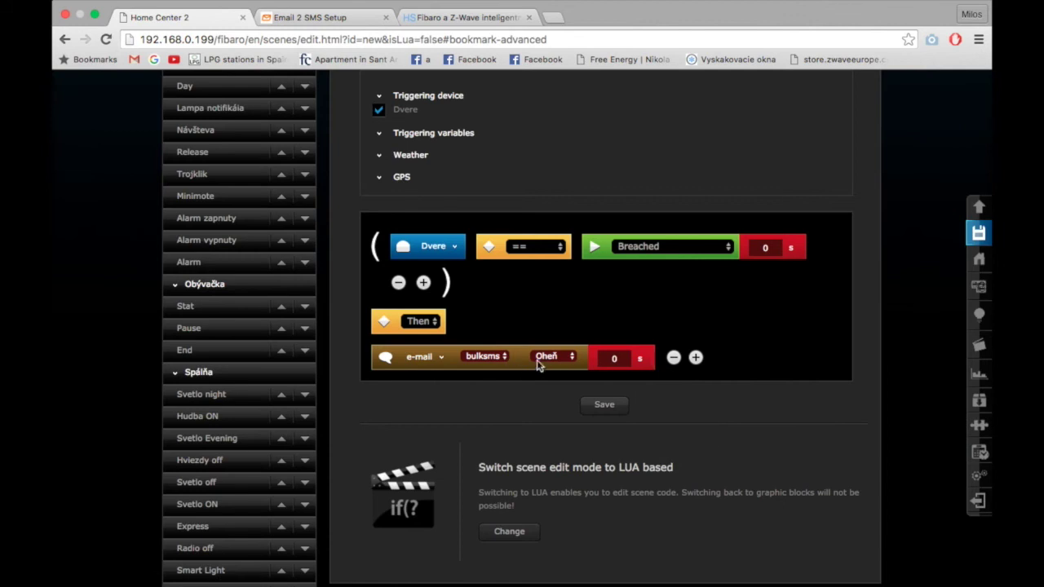
{"action": "left_click", "coordinate": [602, 406]}
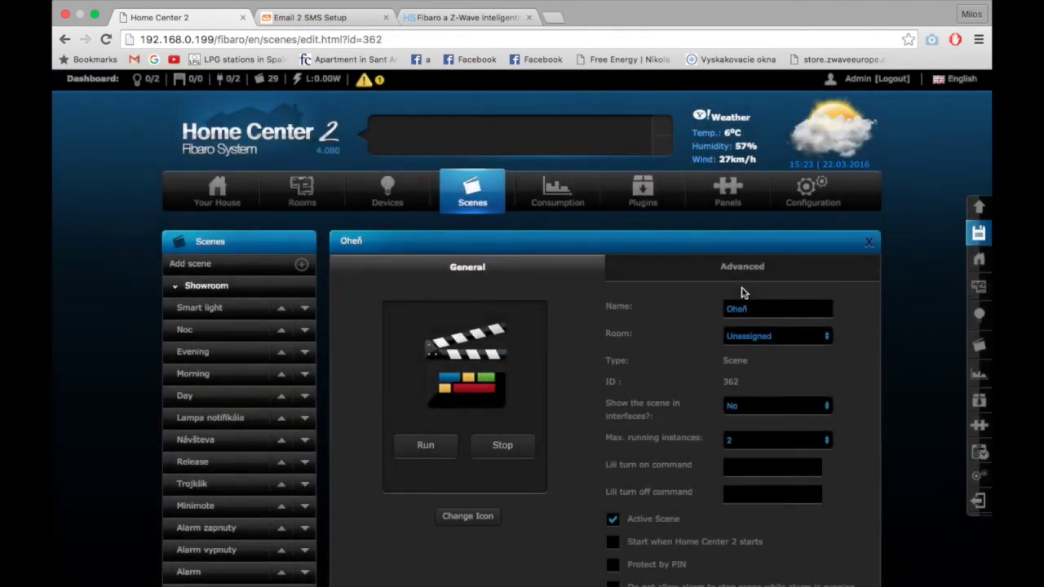
{"action": "left_click", "coordinate": [499, 203]}
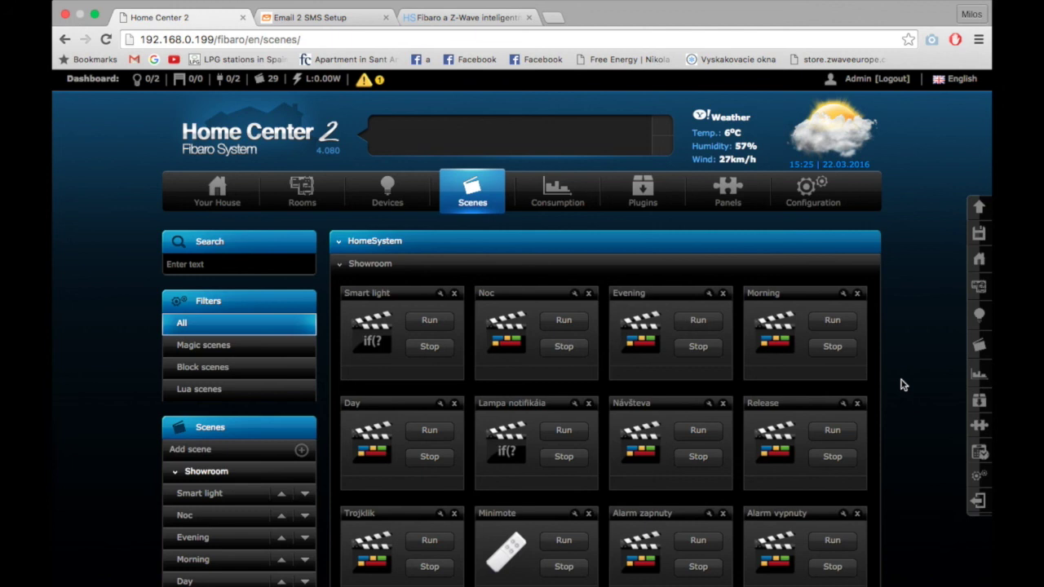
- Switch to the BulkSMS e-mail setup, check the registered sender address, and return to Home Center 2
{"action": "left_click", "coordinate": [310, 23]}
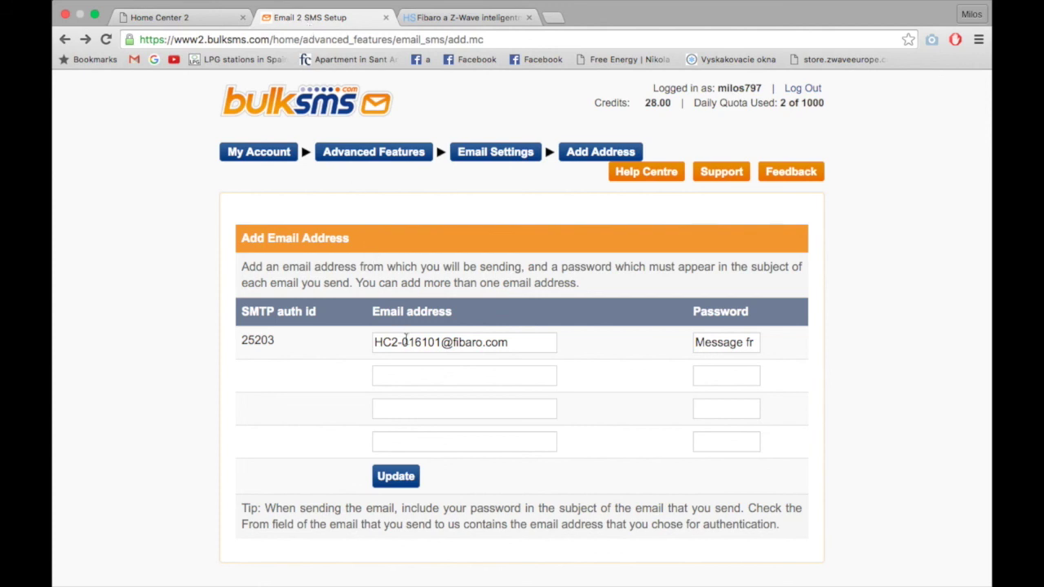
{"action": "left_click_drag", "start_coordinate": [527, 342], "coordinate": [366, 331]}
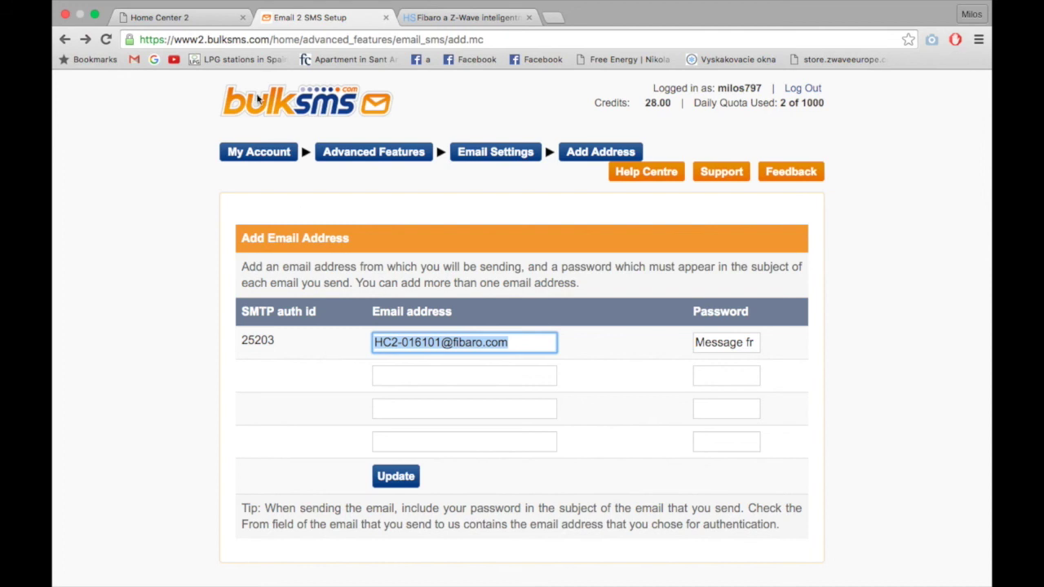
{"action": "left_click", "coordinate": [187, 18]}
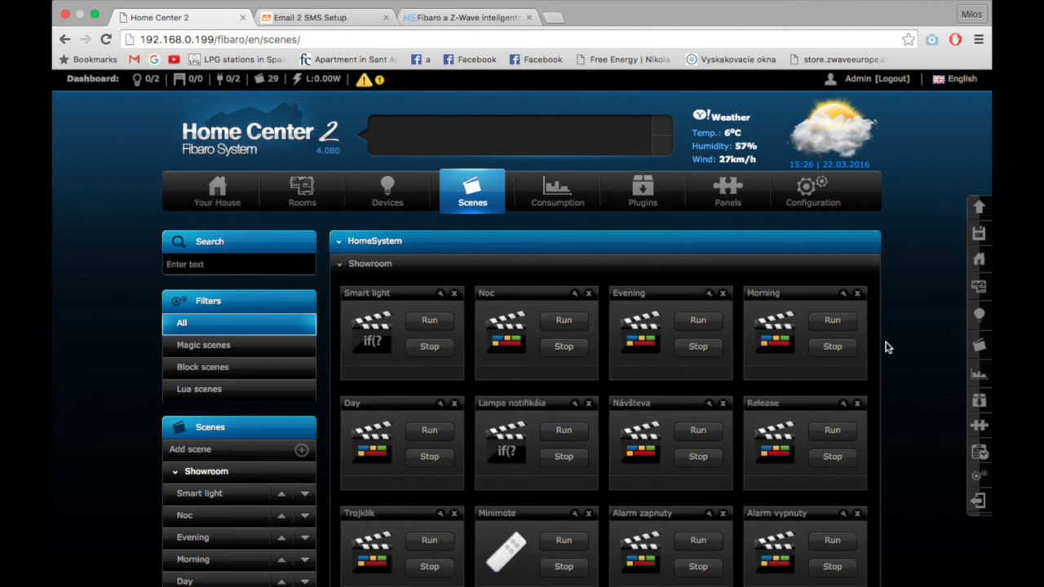
- Reopen the Oheň scene from the Unassigned section and review its advanced block configuration
{"action": "scroll", "coordinate": [888, 347], "scroll_direction": "down", "scroll_amount": 12}
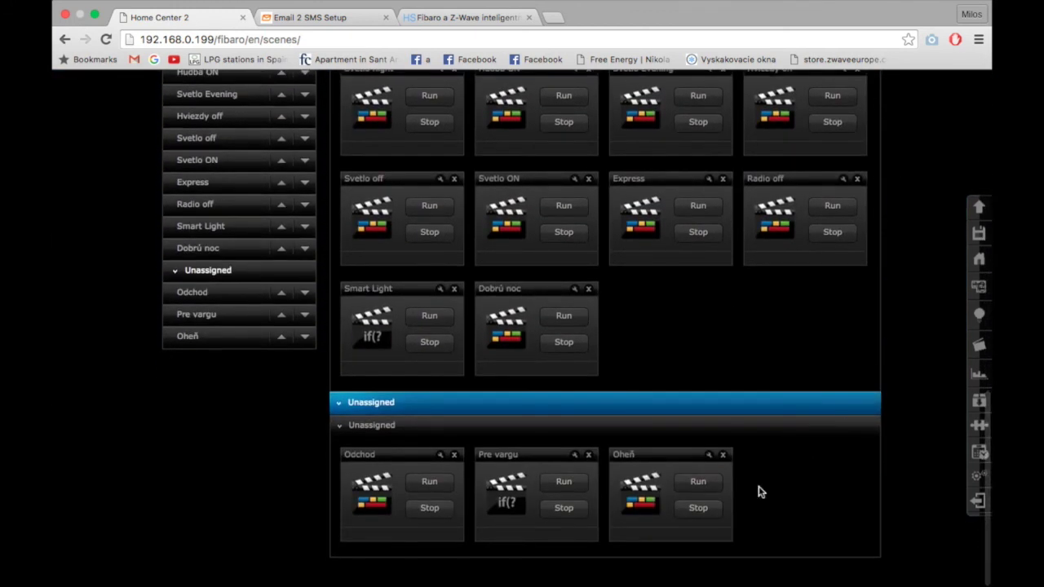
{"action": "left_click", "coordinate": [709, 465]}
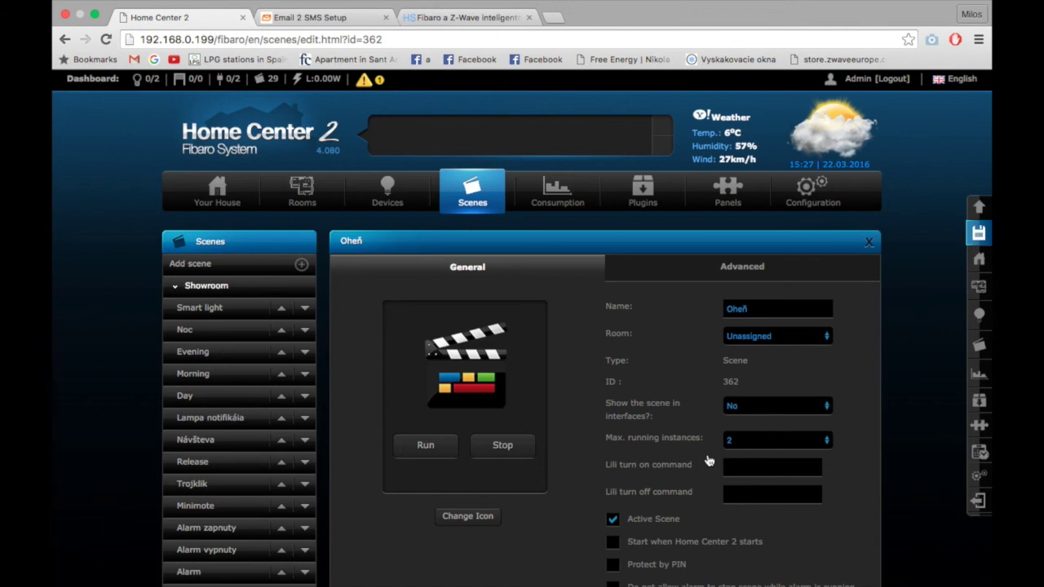
{"action": "left_click", "coordinate": [707, 284]}
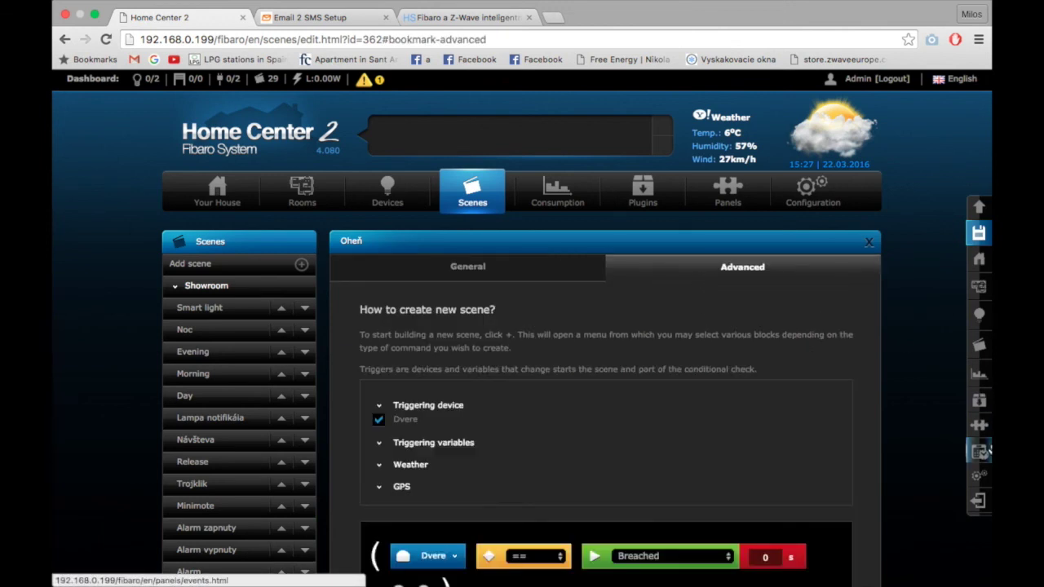
{"action": "scroll", "coordinate": [924, 453], "scroll_direction": "down", "scroll_amount": 5}
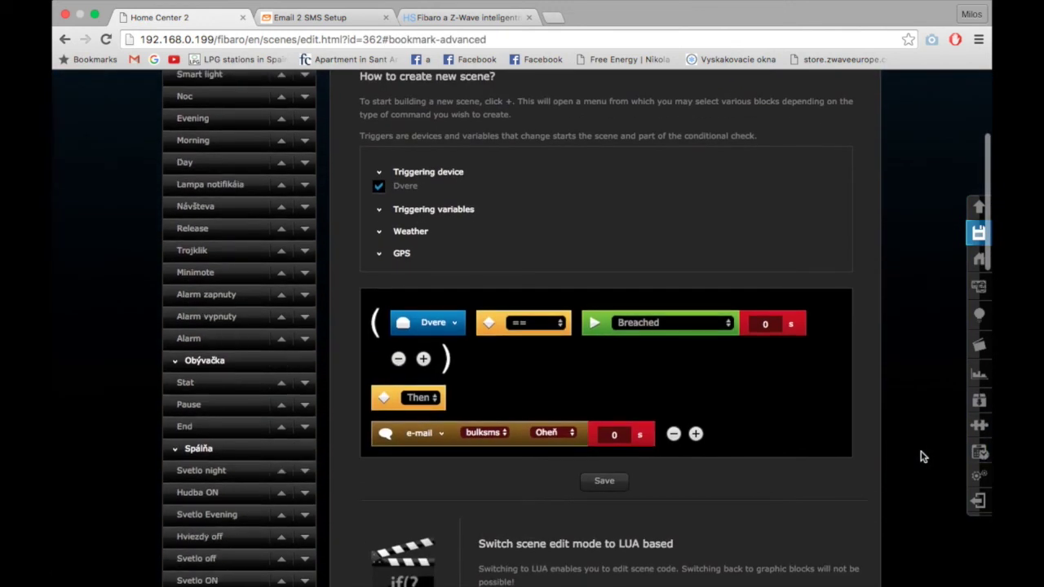
{"action": "scroll", "coordinate": [924, 455], "scroll_direction": "up", "scroll_amount": 1}
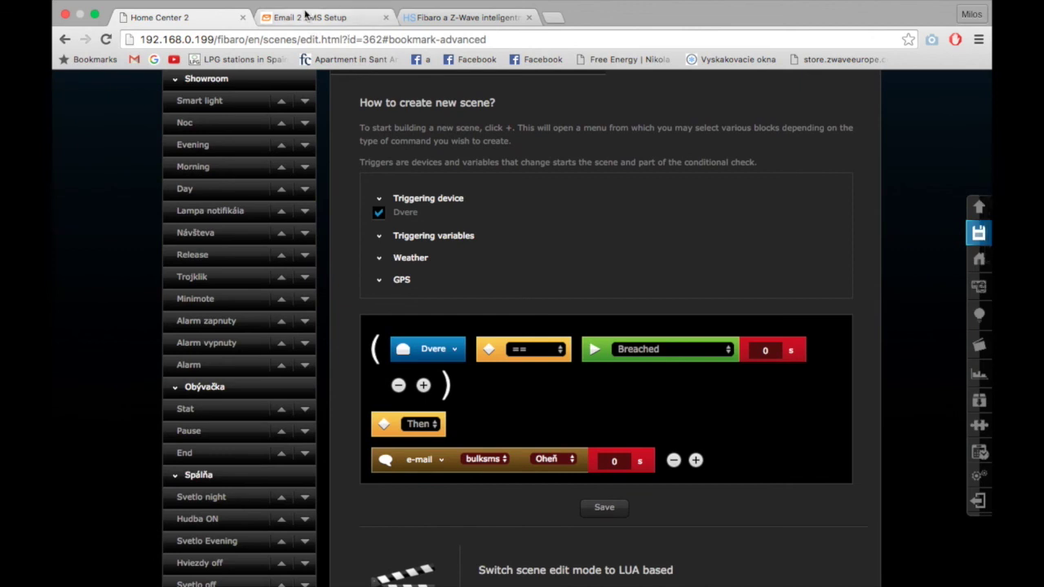
- Check the credits and daily quota on the BulkSMS account page and return to the Oheň scene in Home Center 2
{"action": "left_click", "coordinate": [308, 17]}
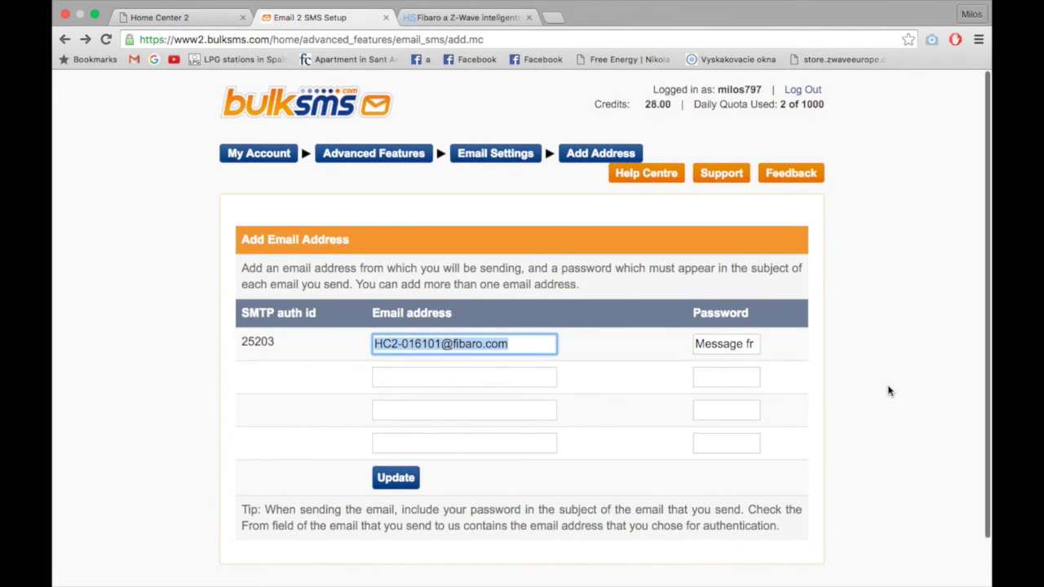
{"action": "left_click", "coordinate": [235, 156]}
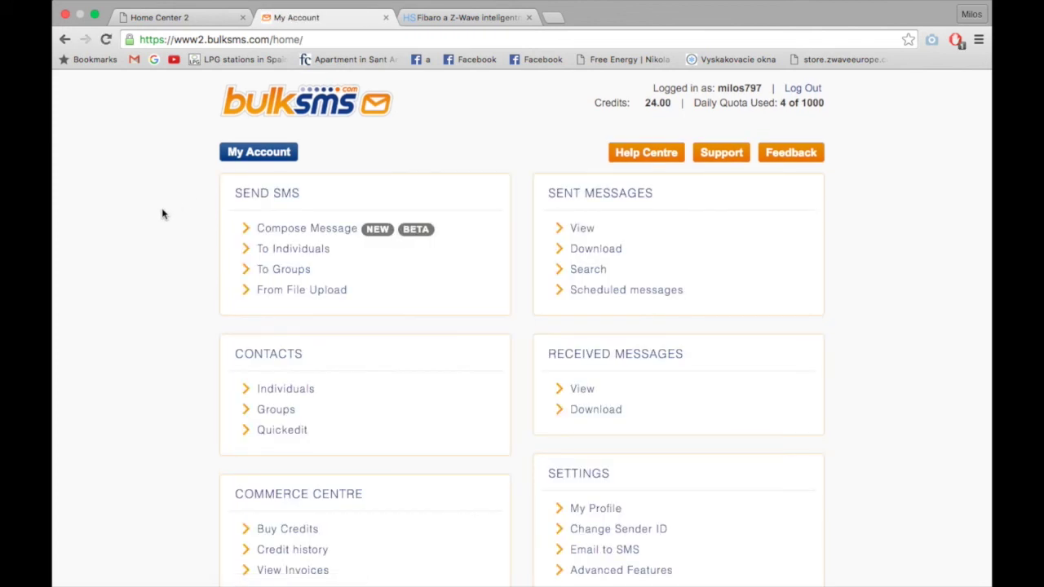
{"action": "left_click", "coordinate": [177, 18]}
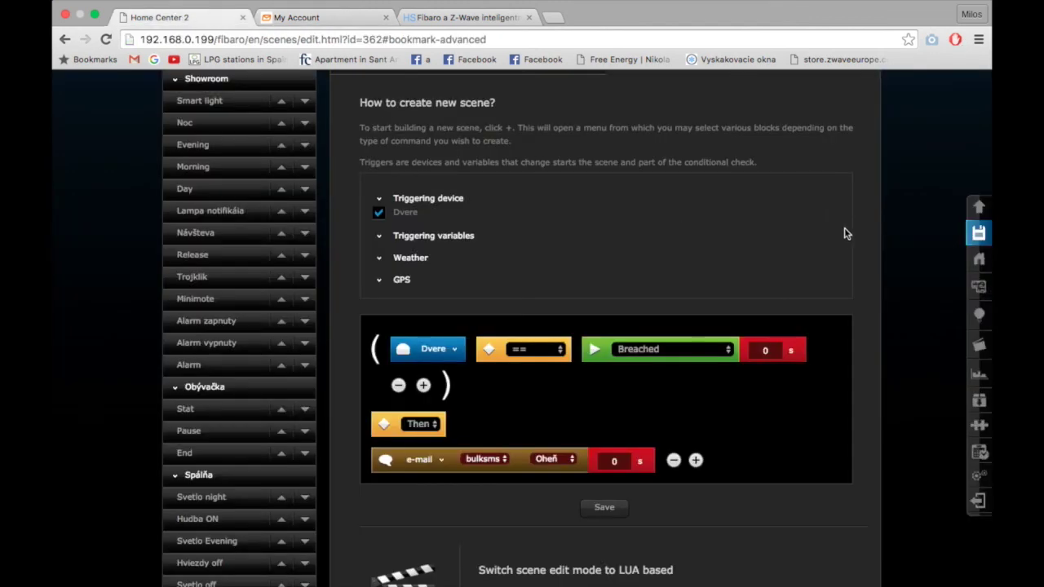